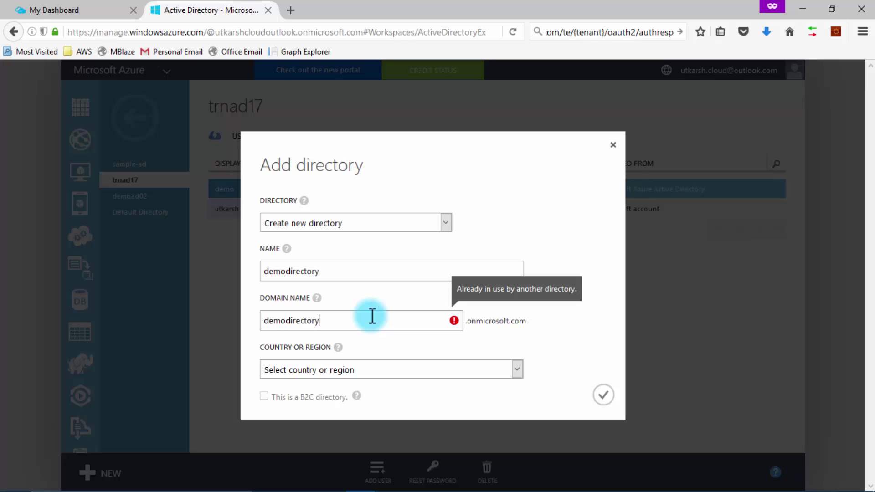
Set the new directory's domain name to demodirectory17 and country to United States, and create it as a B2C directory.
{"action": "type", "text": "17"}
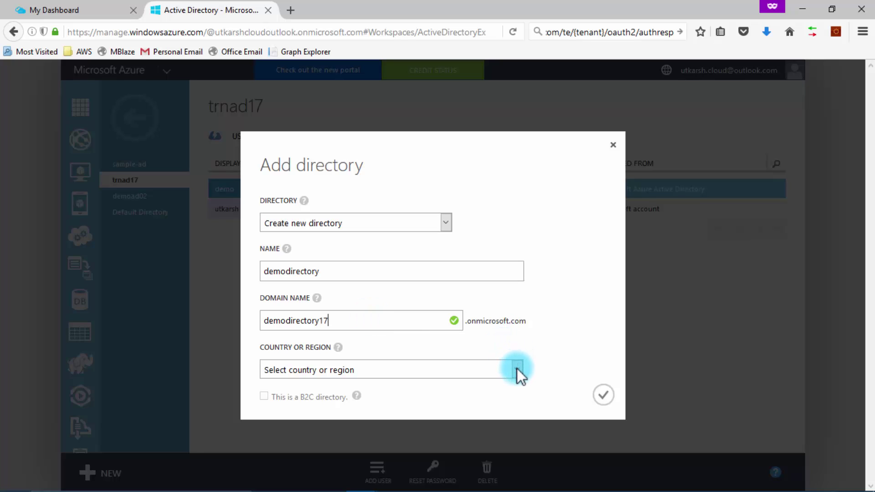
{"action": "left_click", "coordinate": [516, 368]}
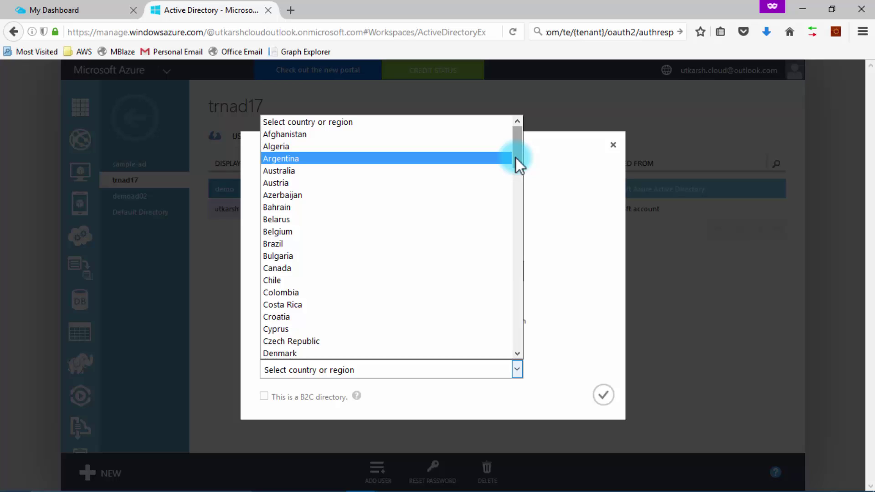
{"action": "left_click_drag", "start_coordinate": [515, 158], "coordinate": [515, 332]}
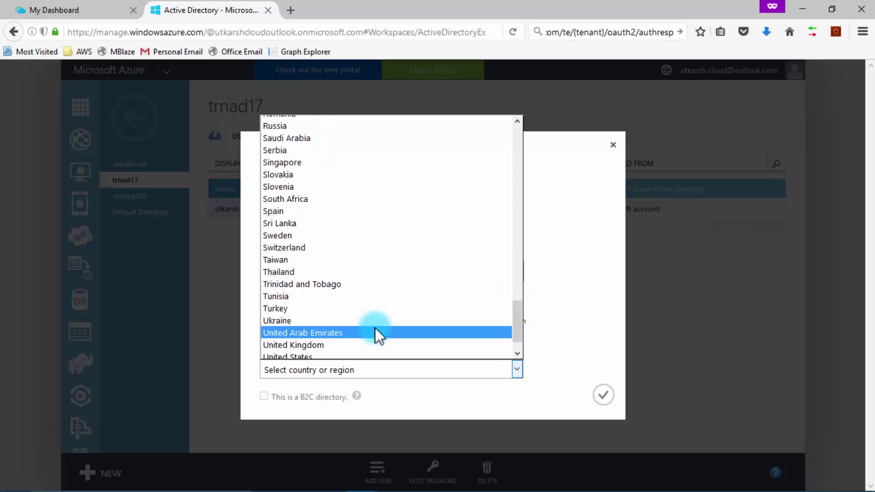
{"action": "left_click", "coordinate": [345, 354]}
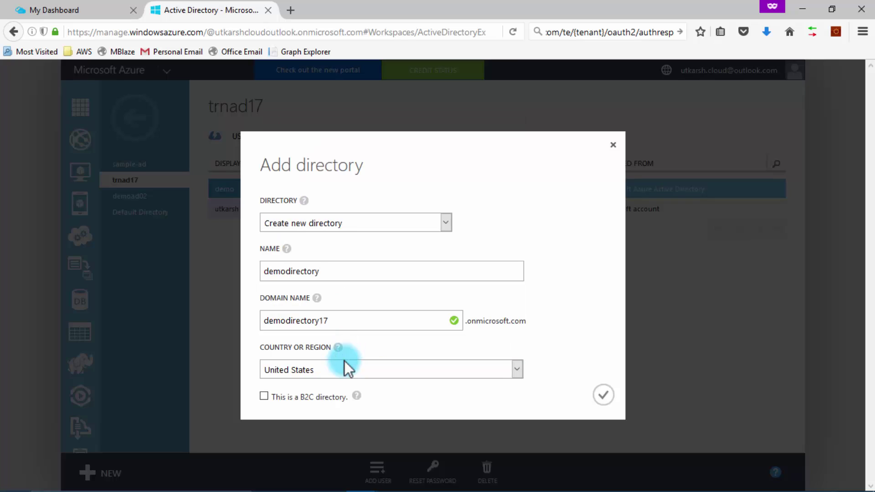
{"action": "left_click", "coordinate": [285, 404]}
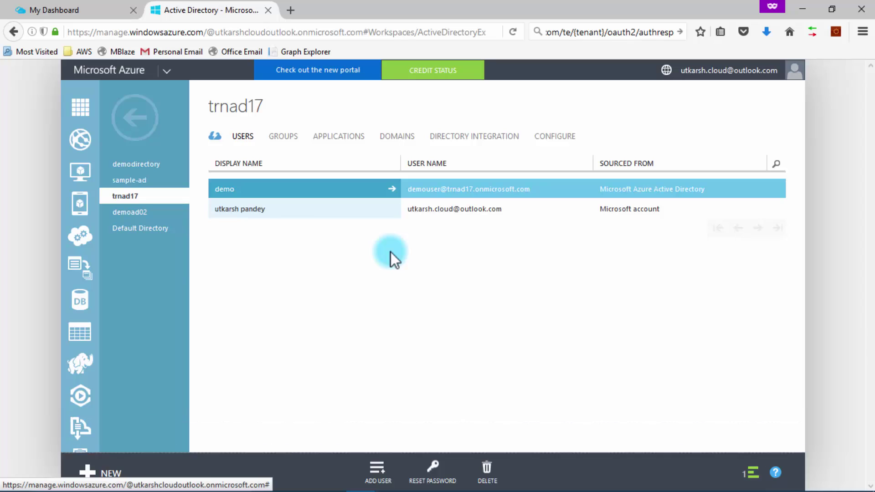
Open the demodirectory directory from the Active Directory list and go to its B2C settings management page.
{"action": "left_click", "coordinate": [225, 190]}
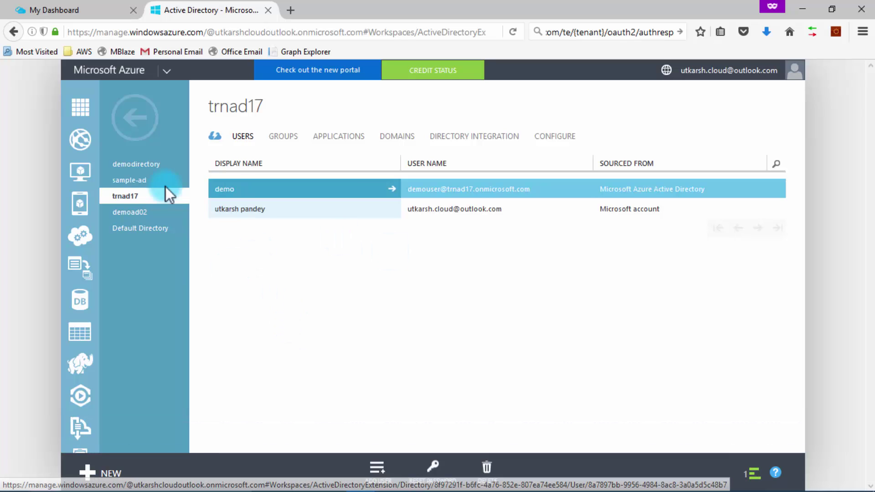
{"action": "left_click", "coordinate": [142, 115]}
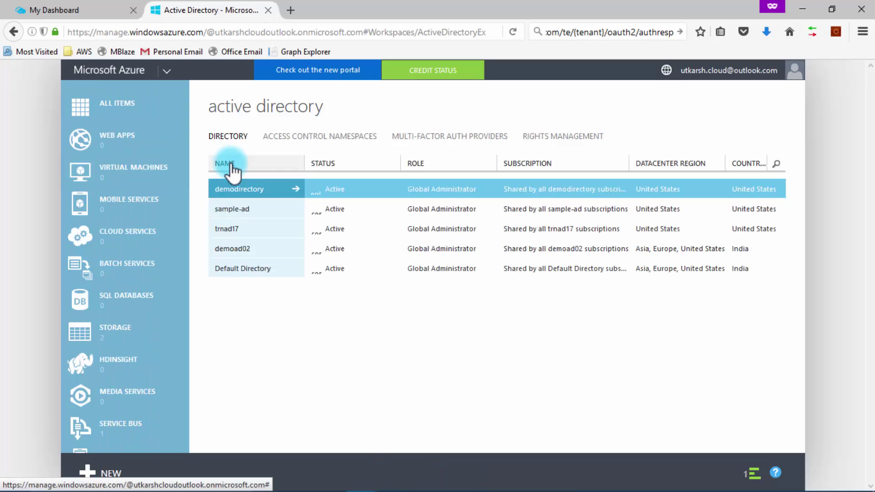
{"action": "left_click", "coordinate": [240, 190]}
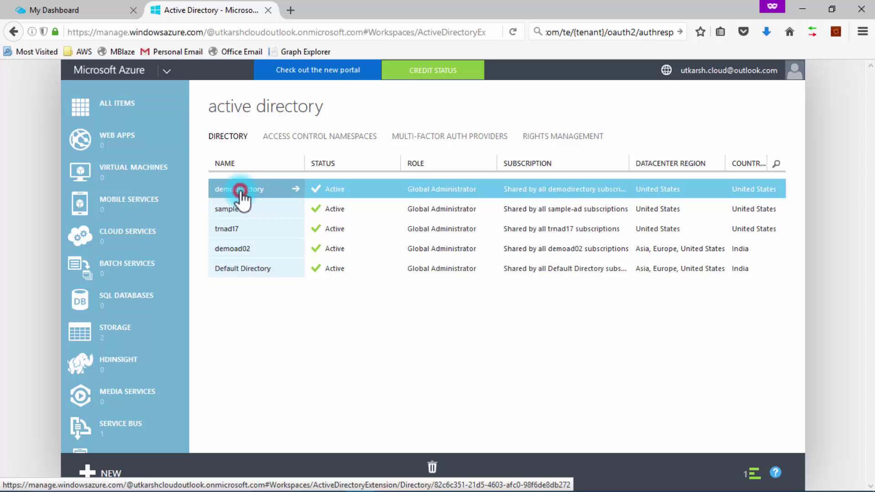
{"action": "left_click", "coordinate": [272, 303]}
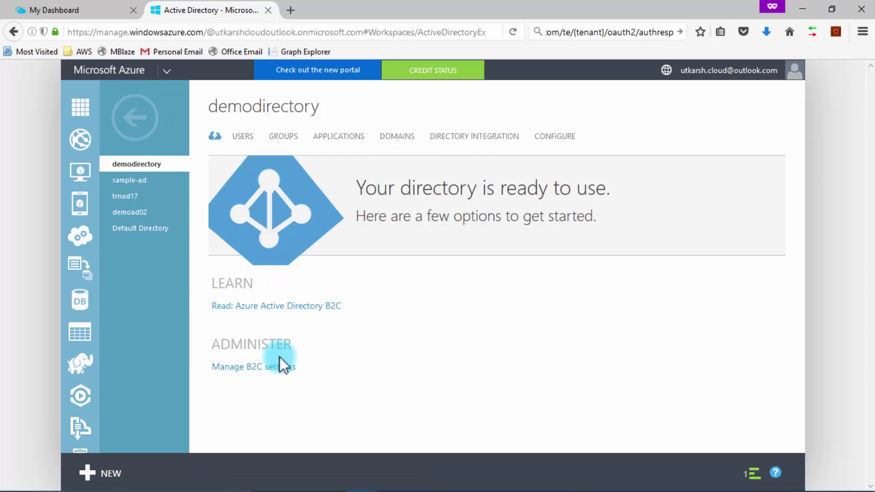
{"action": "left_click", "coordinate": [258, 373]}
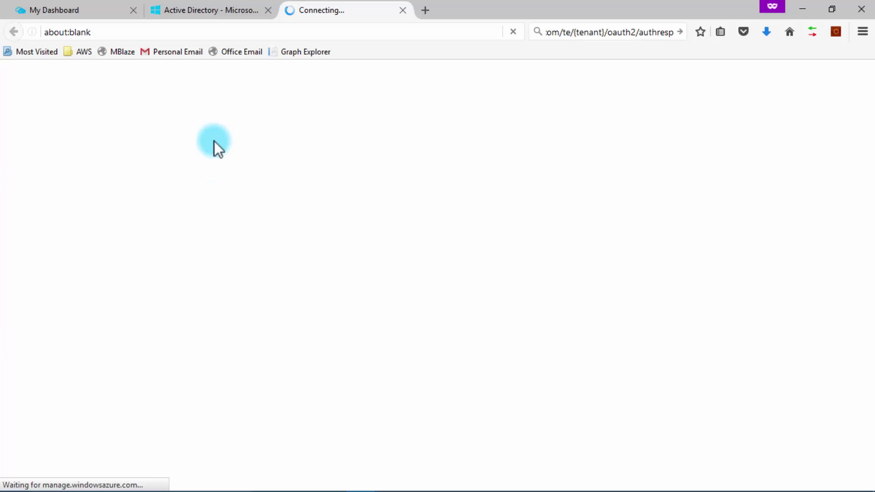
{"action": "left_click", "coordinate": [198, 13]}
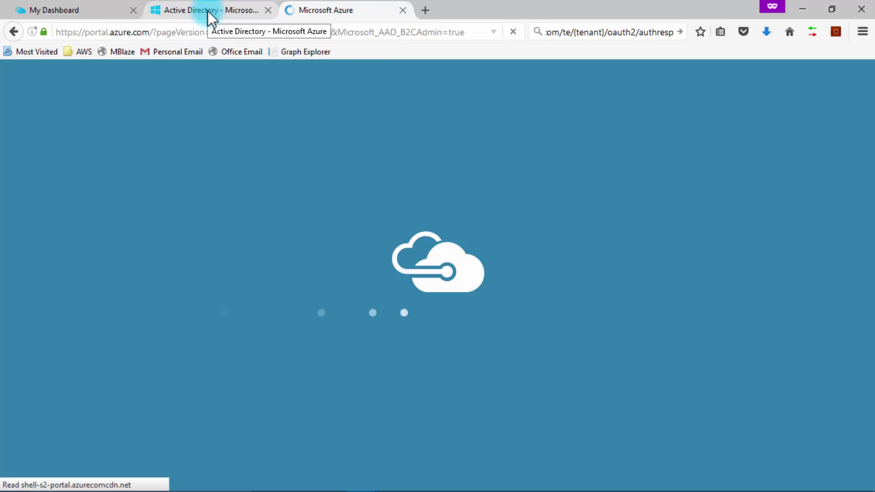
{"action": "left_click", "coordinate": [207, 11]}
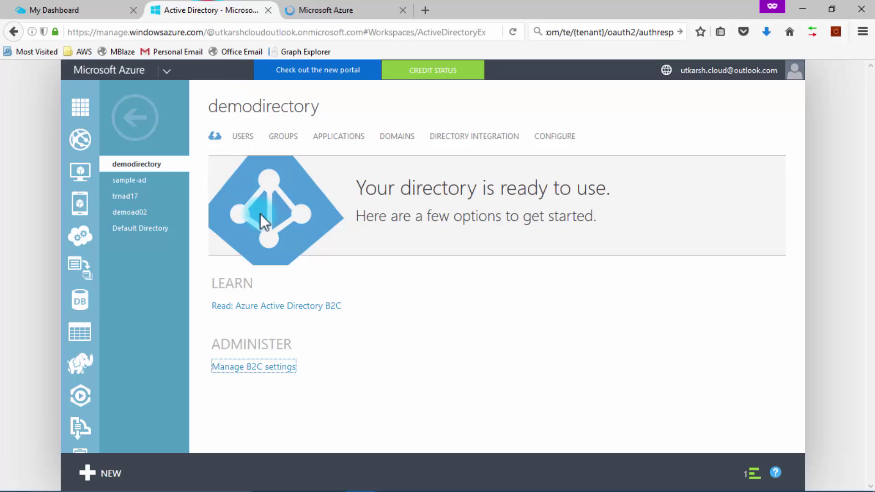
{"action": "left_click", "coordinate": [313, 9]}
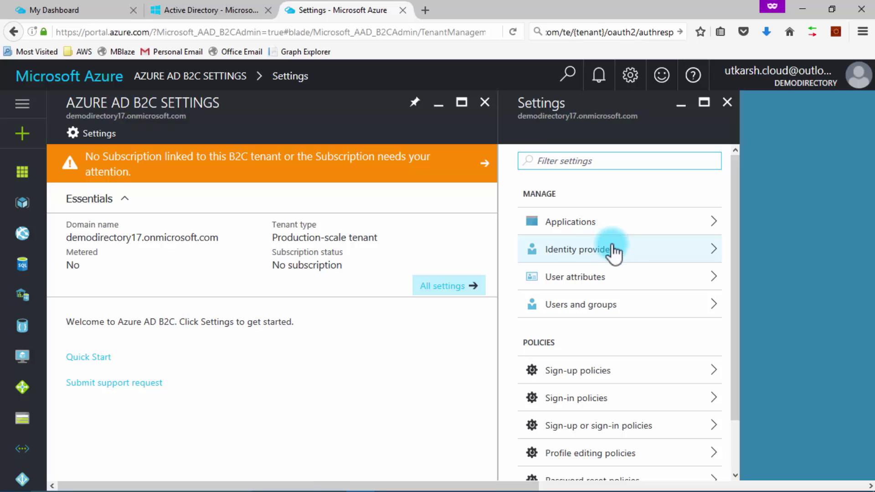
Start adding a social identity provider to the B2C directory and view the available identity provider types.
{"action": "left_click", "coordinate": [641, 250]}
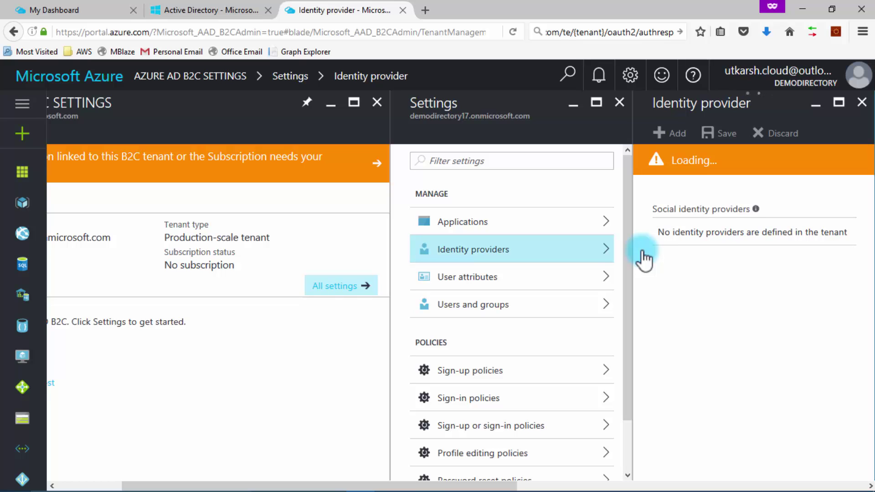
{"action": "left_click", "coordinate": [659, 133]}
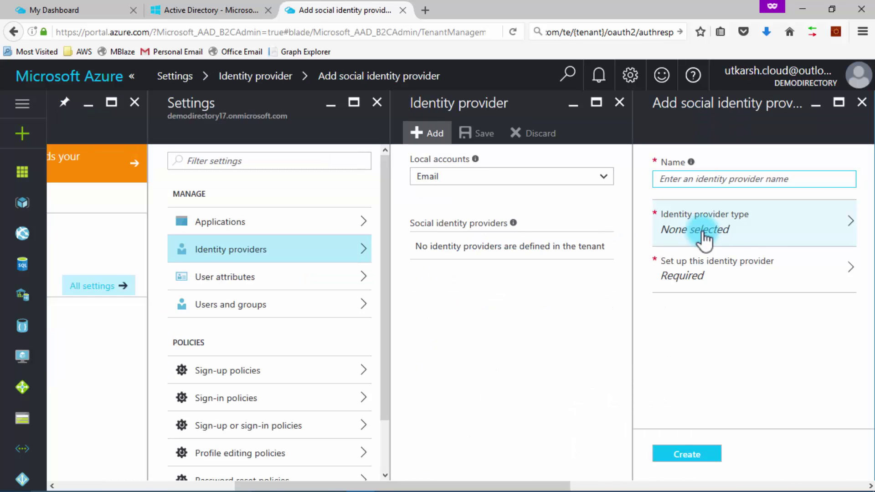
{"action": "left_click", "coordinate": [767, 235]}
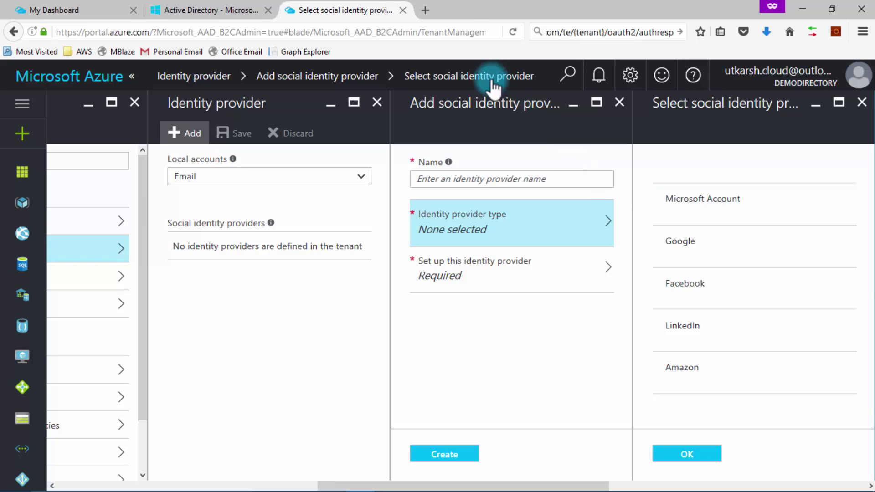
Open the Application Registration Portal at apps.dev.microsoft.com in a new browser tab.
{"action": "left_click", "coordinate": [426, 9]}
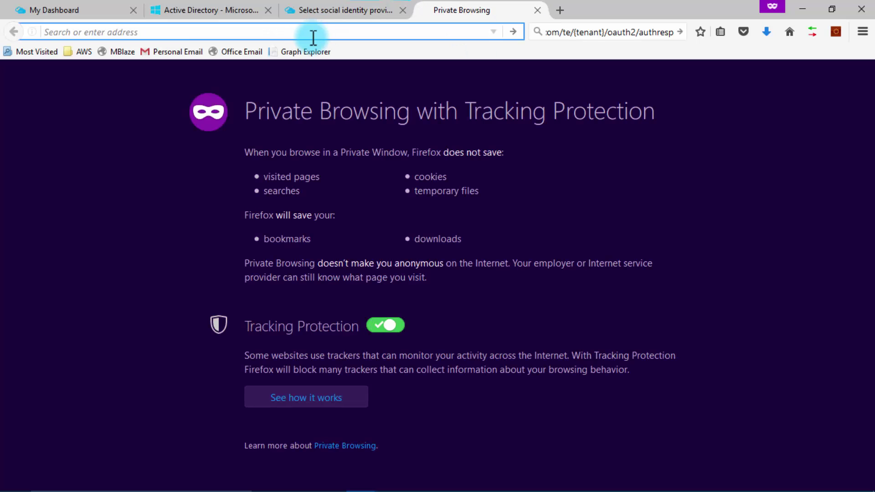
{"action": "left_click", "coordinate": [307, 33]}
{"action": "type", "text": "a"}
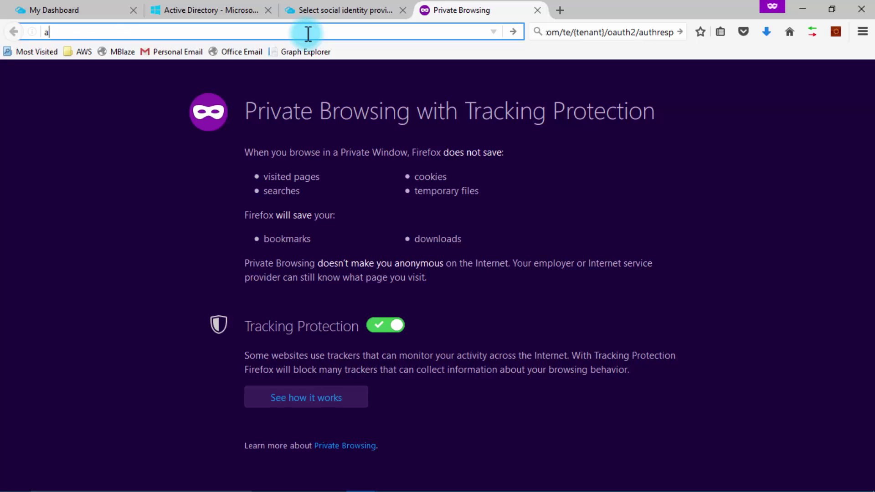
{"action": "type", "text": "pps."}
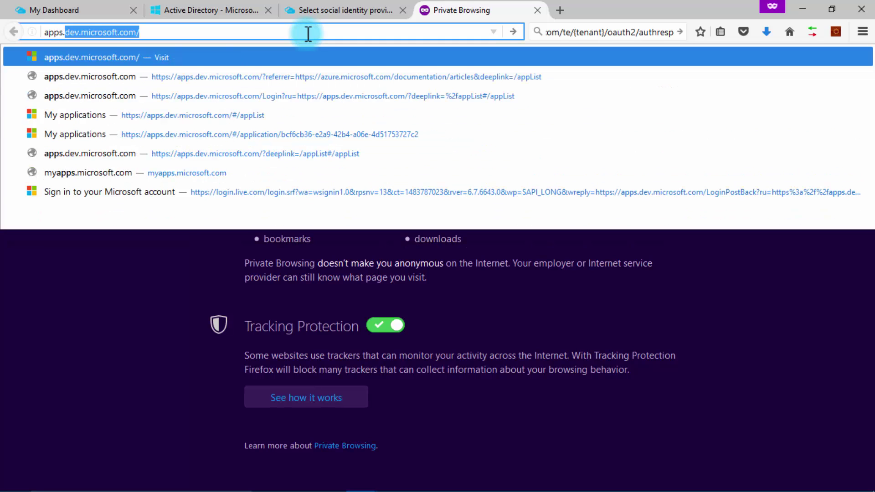
{"action": "key", "text": "Return"}
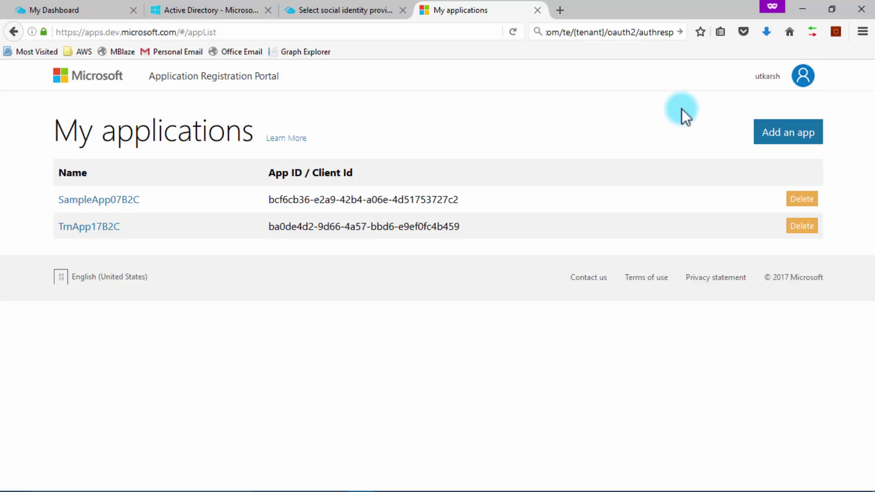
Register a new application named DemoApp.
{"action": "left_click", "coordinate": [768, 129]}
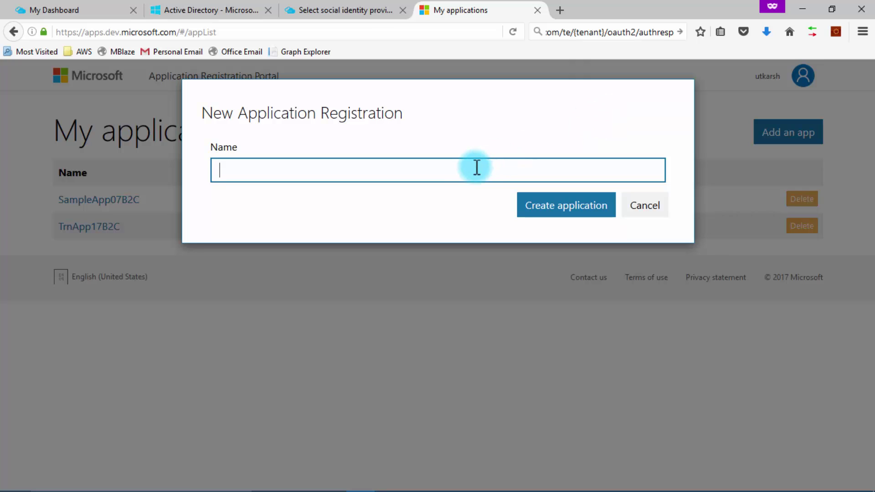
{"action": "left_click", "coordinate": [466, 169]}
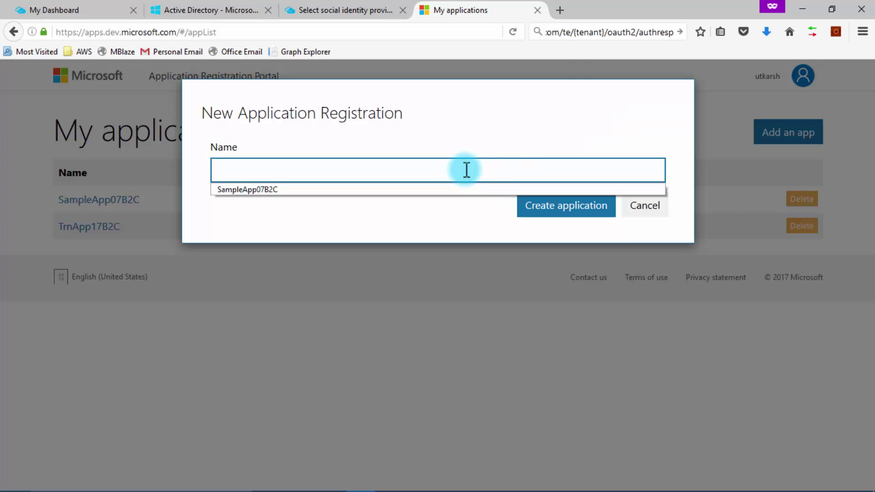
{"action": "type", "text": "Demo"}
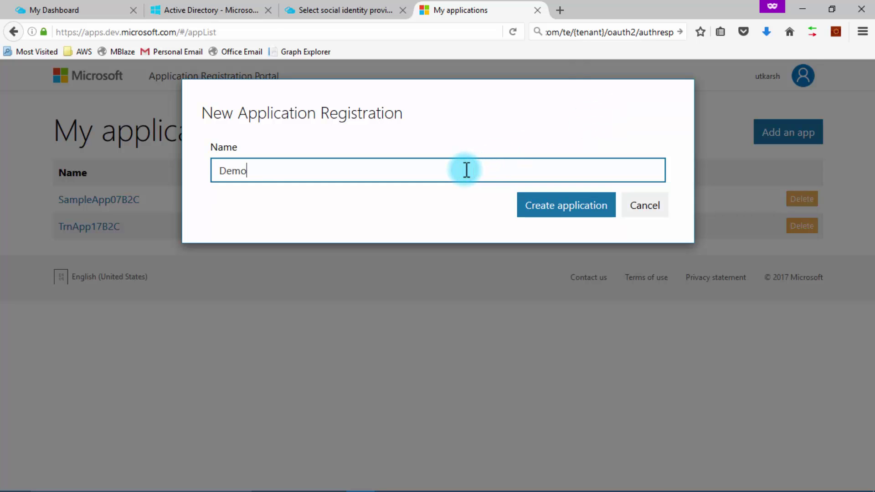
{"action": "type", "text": "App"}
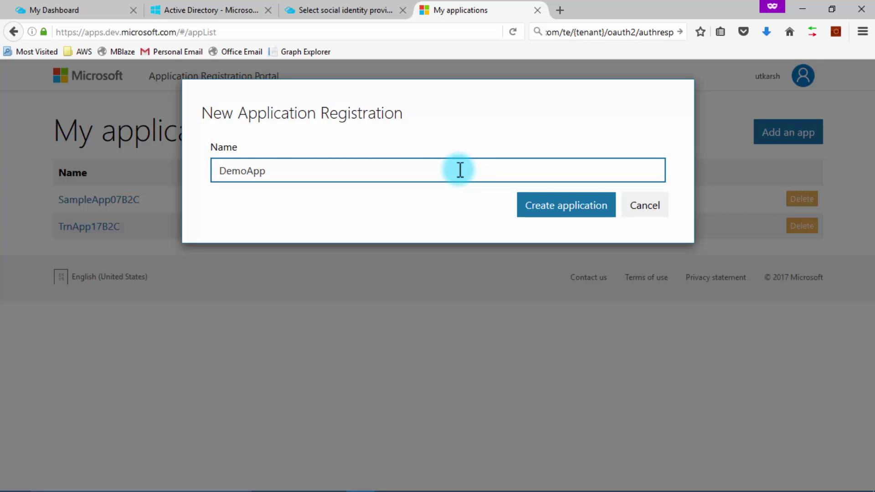
{"action": "left_click", "coordinate": [561, 205]}
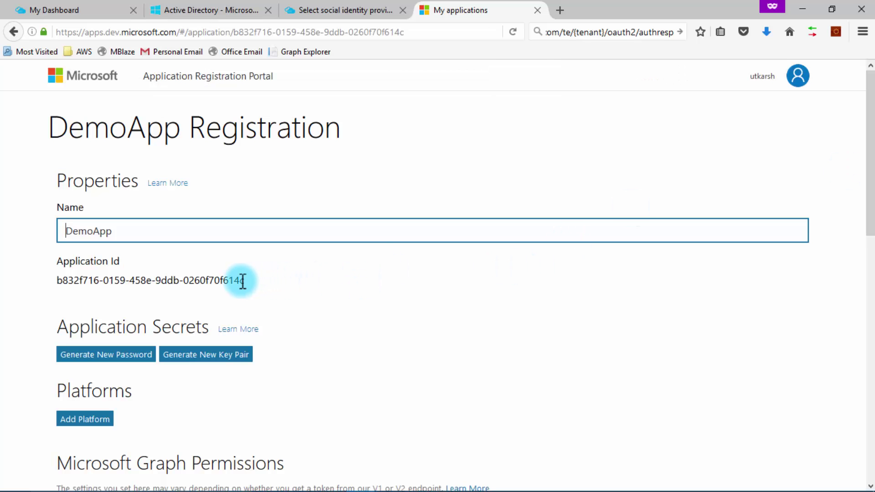
Copy DemoApp's Application Id and paste it into a separate window to keep it for reference.
{"action": "left_click_drag", "start_coordinate": [246, 281], "coordinate": [53, 278]}
{"action": "key", "text": "ctrl+c"}
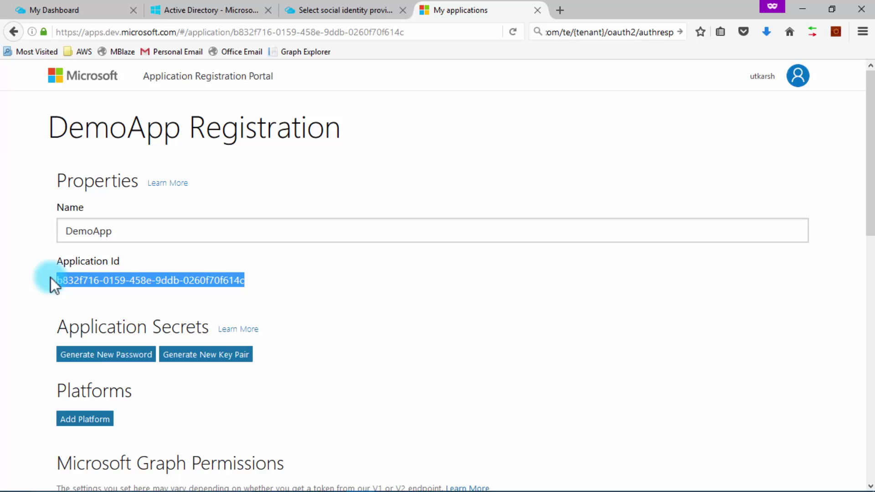
{"action": "key", "text": "super+r"}
{"action": "key", "text": "Return"}
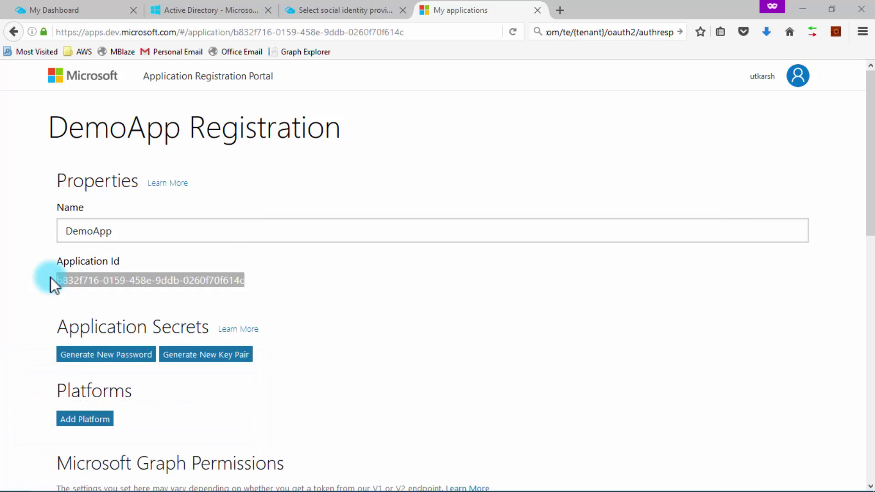
{"action": "key", "text": "ctrl+v"}
{"action": "left_click", "coordinate": [868, 193]}
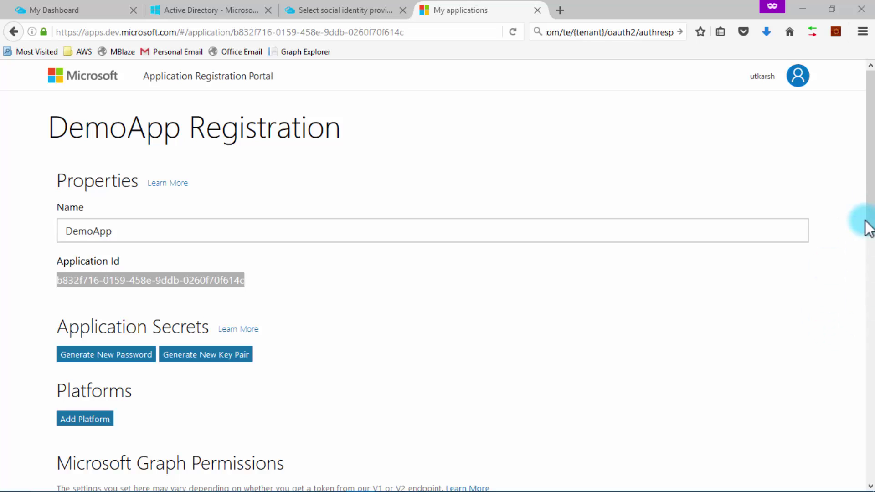
{"action": "left_click", "coordinate": [866, 212]}
{"action": "scroll", "coordinate": [868, 218], "scroll_direction": "down", "scroll_amount": 3}
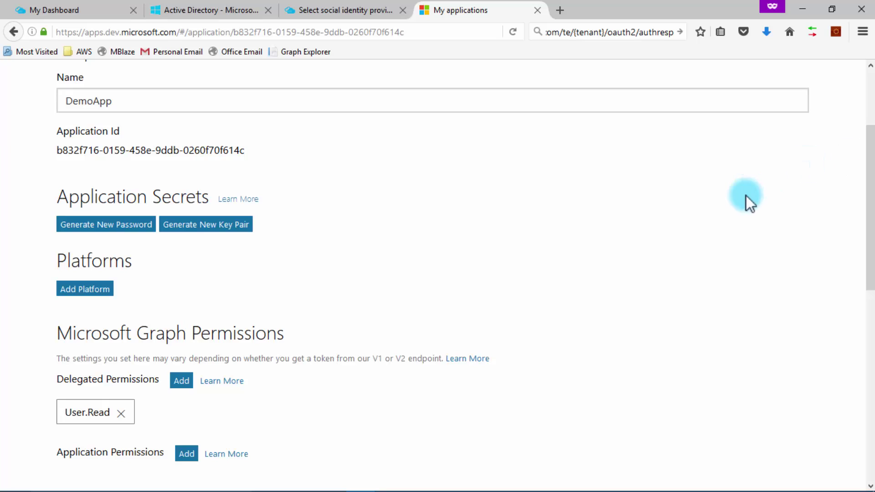
{"action": "left_click", "coordinate": [88, 292]}
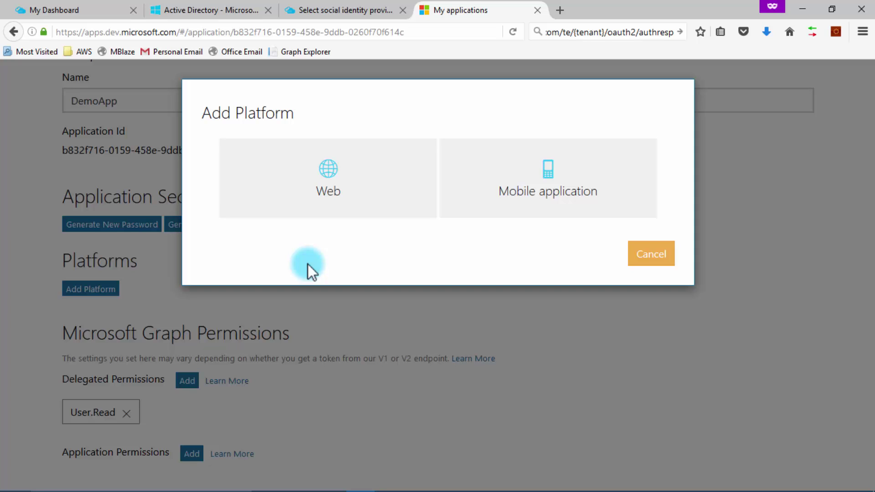
{"action": "left_click", "coordinate": [336, 171]}
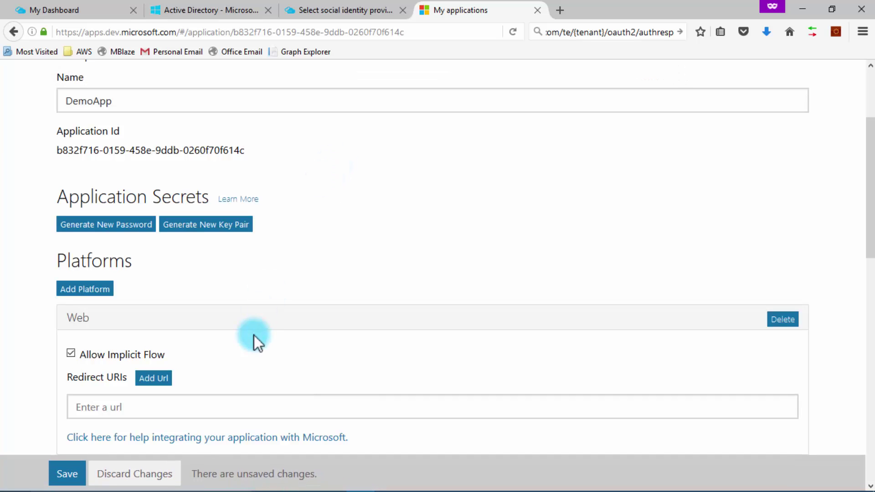
{"action": "left_click", "coordinate": [209, 413]}
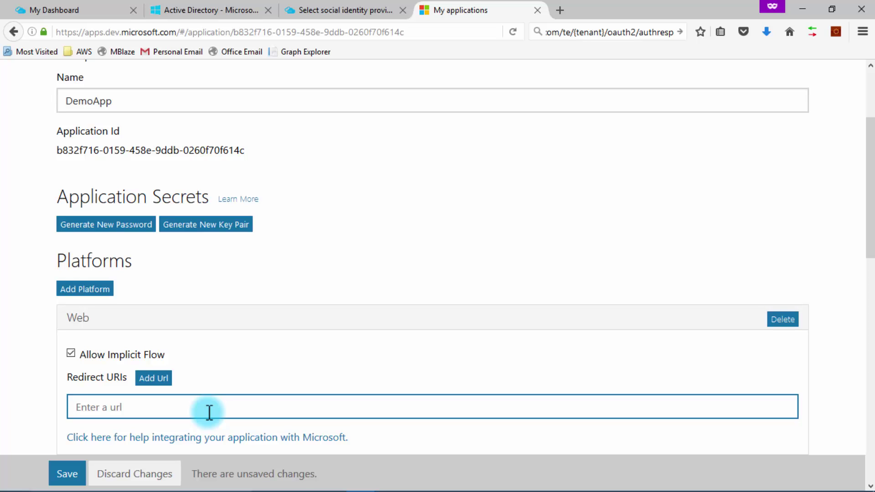
{"action": "type", "text": "https://login.microsoftonline.com/te/{tenant}/oauth2/authresp"}
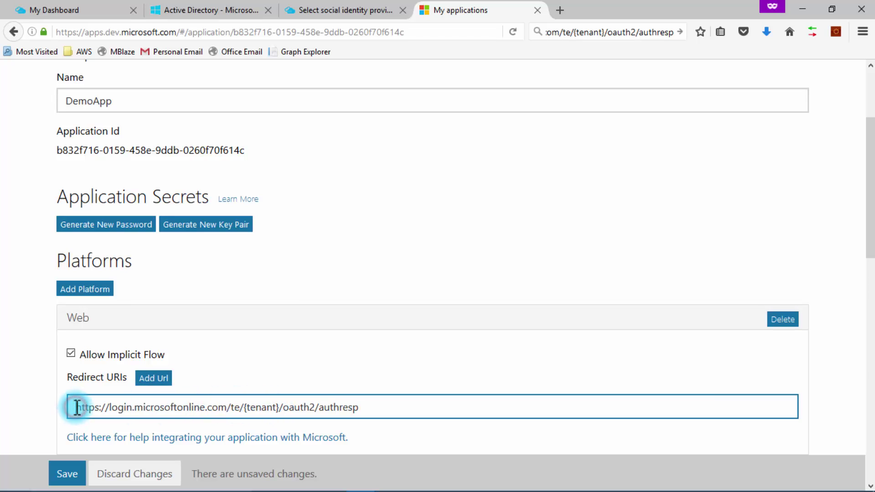
Replace the {tenant} placeholder in DemoApp's redirect URI with demodirectory17.onmicrosoft.com, copied from the Azure AD B2C settings.
{"action": "double_click", "coordinate": [262, 407]}
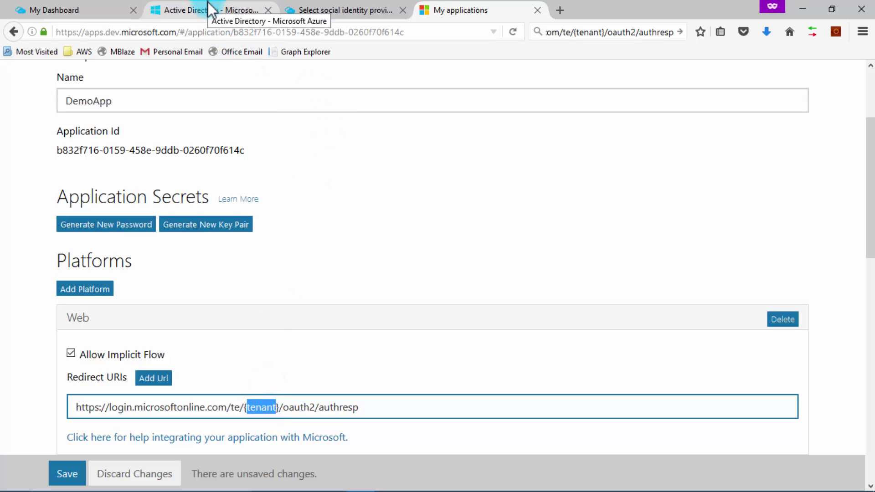
{"action": "left_click_drag", "start_coordinate": [188, 116], "coordinate": [71, 118]}
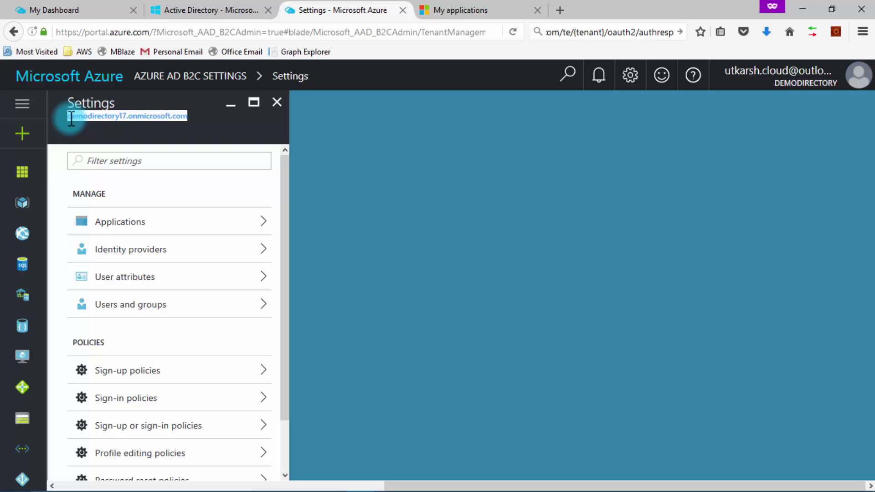
{"action": "right_click", "coordinate": [89, 117]}
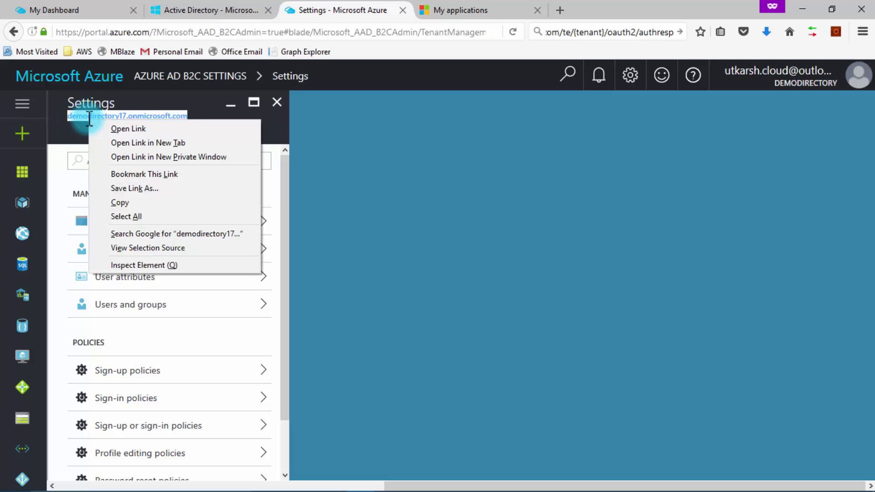
{"action": "left_click", "coordinate": [121, 201]}
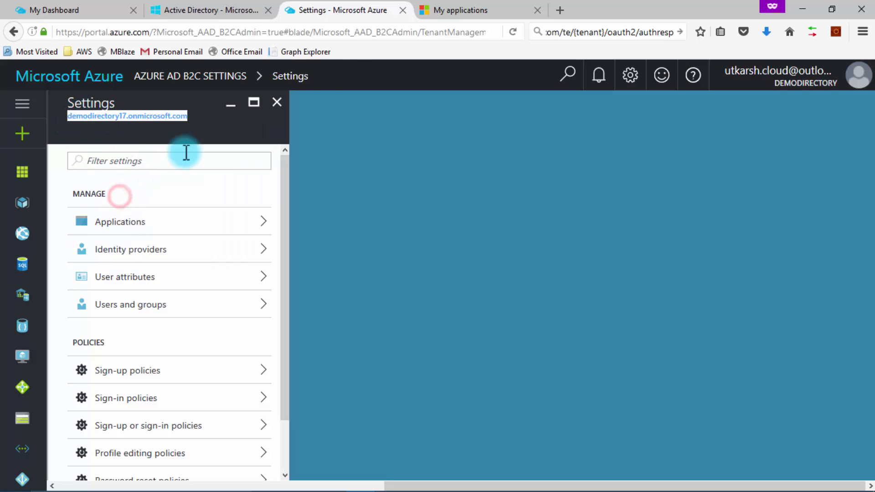
{"action": "left_click", "coordinate": [448, 9]}
{"action": "key", "text": "BackSpace"}
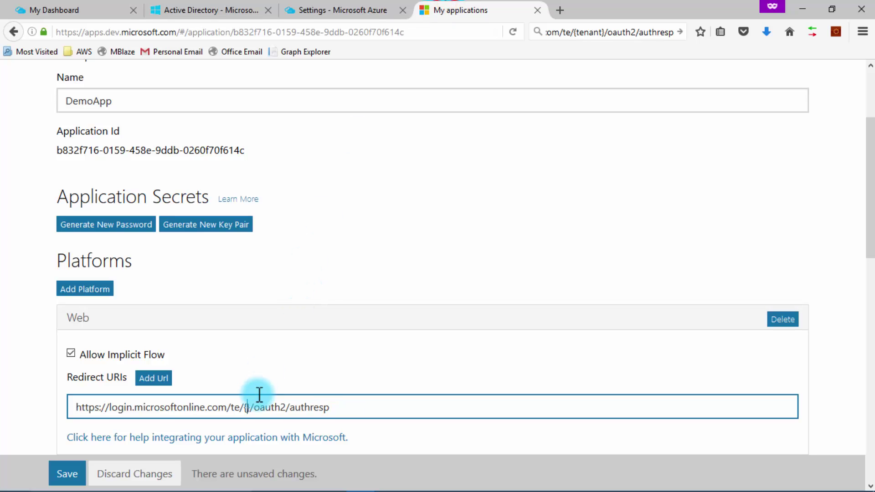
{"action": "key", "text": "BackSpace"}
{"action": "key", "text": "Delete"}
{"action": "key", "text": "ctrl+v"}
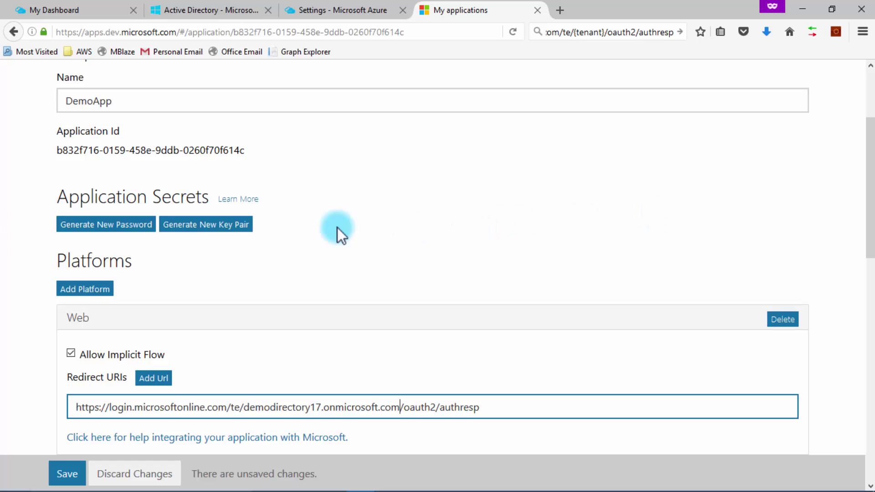
Generate a new application password for DemoApp, keeping a copy in Notepad, and save the registration changes.
{"action": "left_click", "coordinate": [122, 226]}
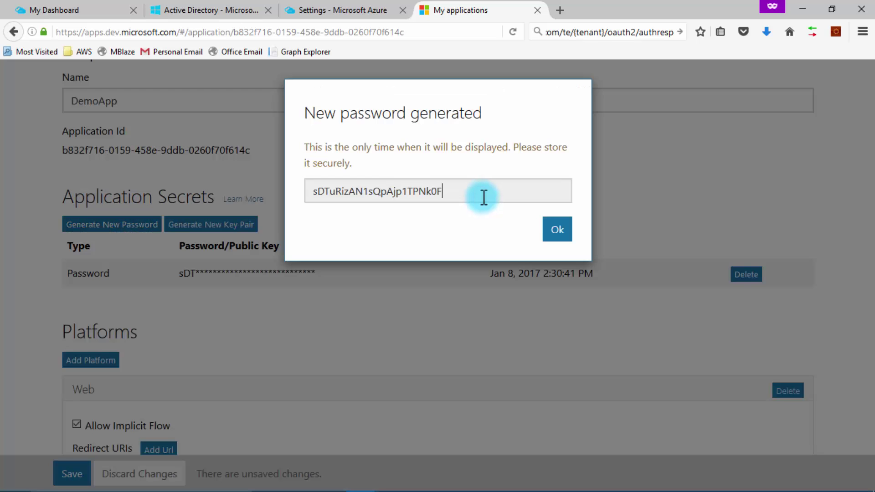
{"action": "double_click", "coordinate": [483, 197]}
{"action": "key", "text": "ctrl+c"}
{"action": "key", "text": "alt+Tab"}
{"action": "key", "text": "ctrl+v"}
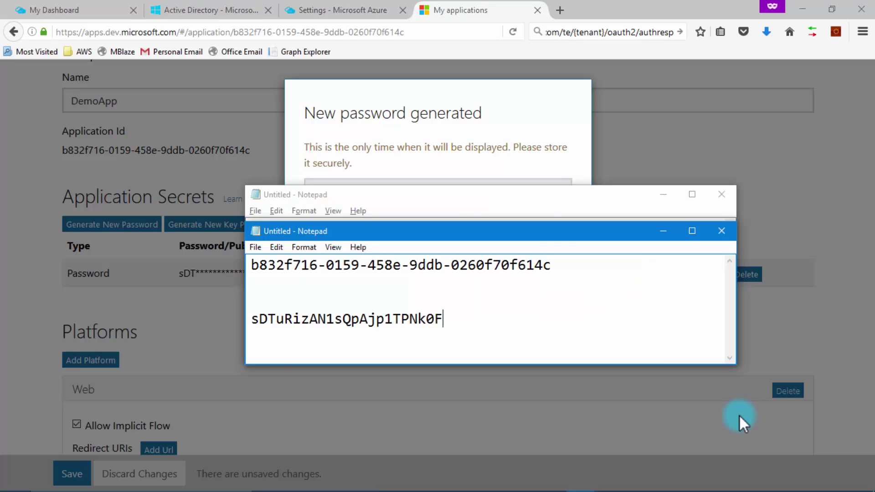
{"action": "left_click", "coordinate": [739, 414]}
{"action": "left_click", "coordinate": [557, 232]}
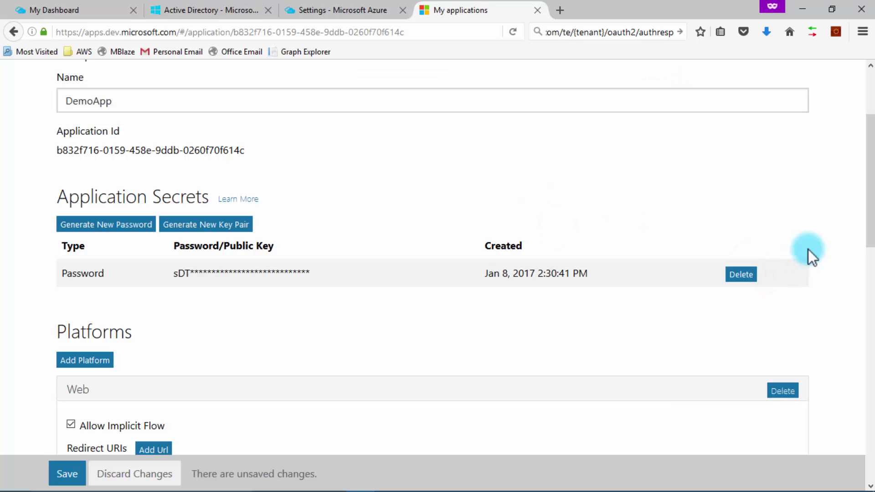
{"action": "scroll", "coordinate": [808, 250], "scroll_direction": "down", "scroll_amount": 10}
{"action": "left_click", "coordinate": [67, 435]}
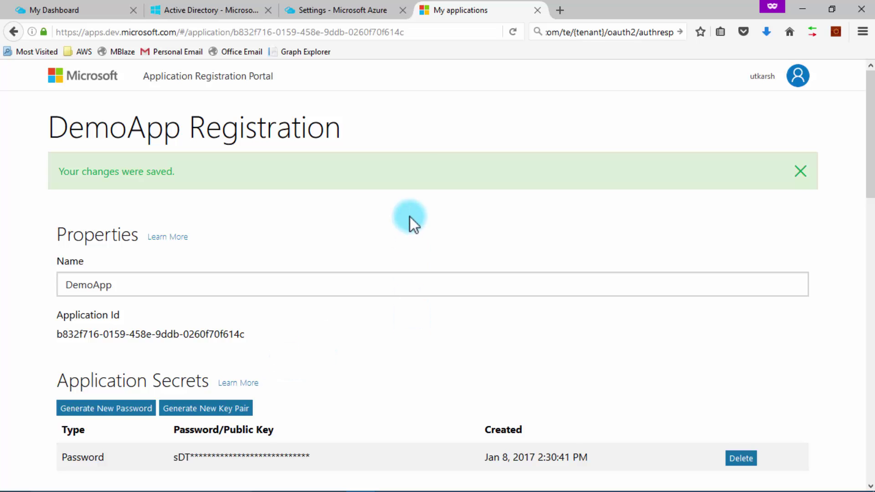
In the B2C directory's identity providers, add a social identity provider named MSA with the type Microsoft Account.
{"action": "left_click", "coordinate": [359, 9]}
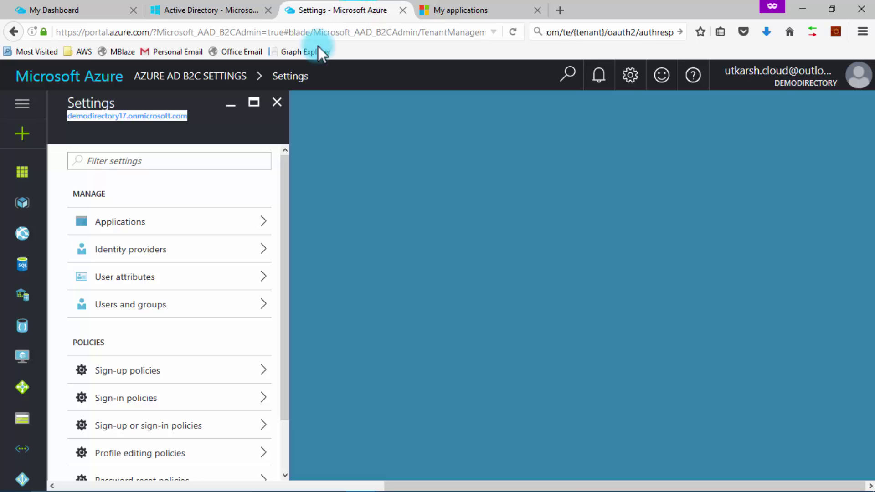
{"action": "left_click", "coordinate": [257, 263]}
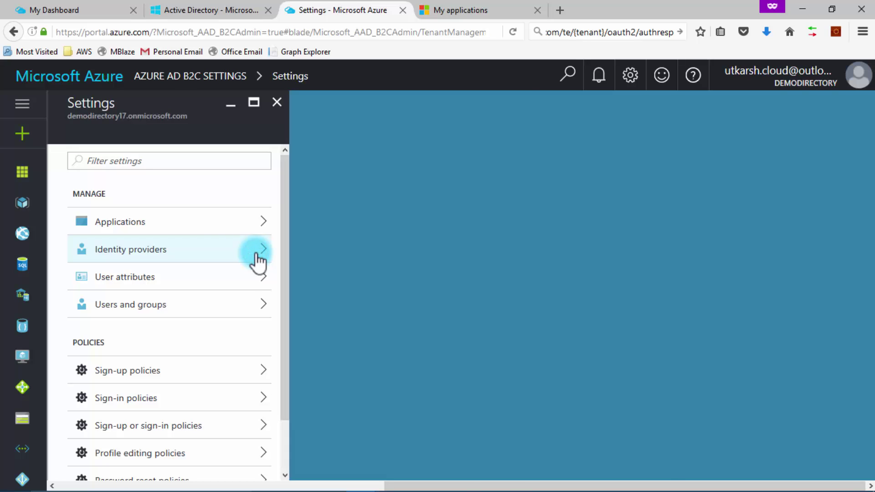
{"action": "left_click", "coordinate": [334, 137]}
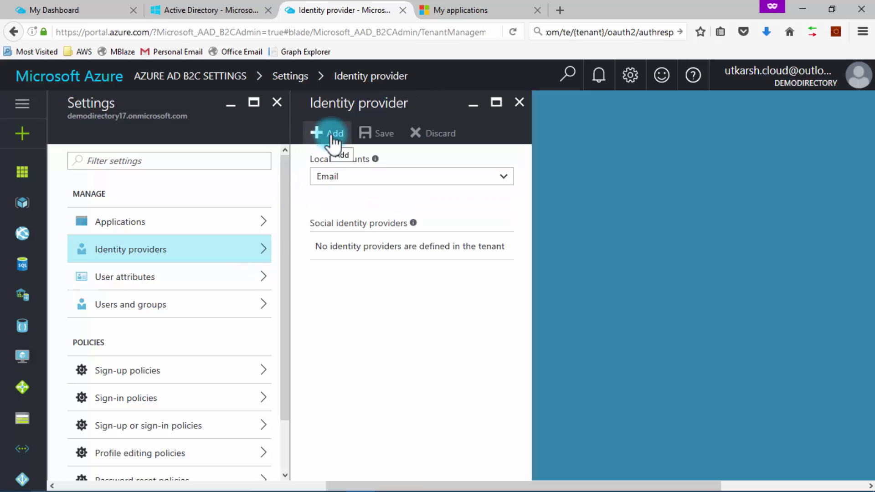
{"action": "left_click", "coordinate": [606, 179]}
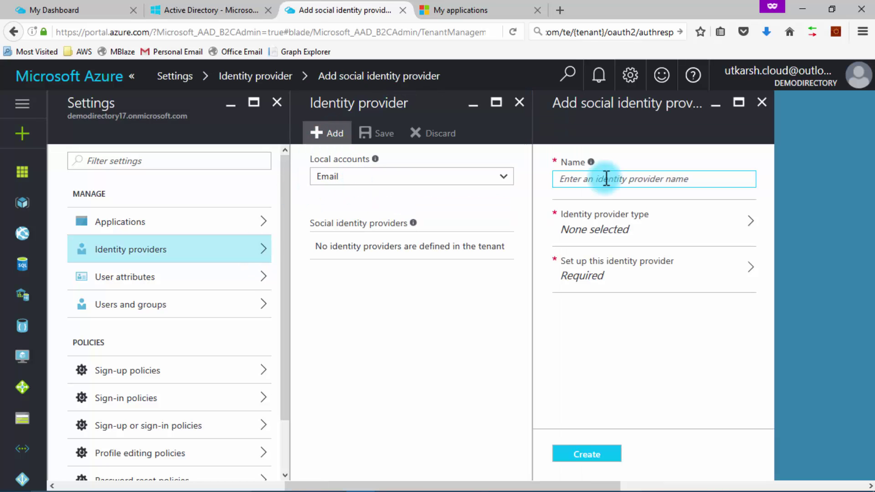
{"action": "type", "text": "MSA"}
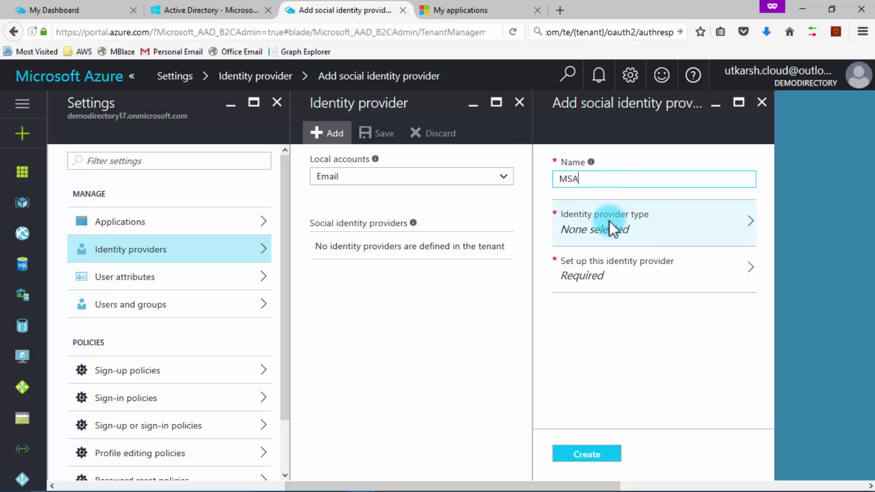
{"action": "left_click", "coordinate": [743, 218]}
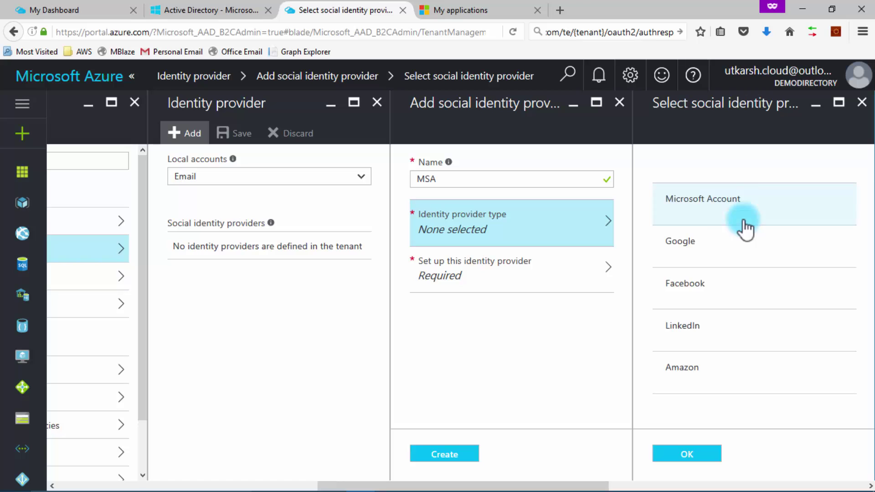
{"action": "left_click", "coordinate": [706, 198]}
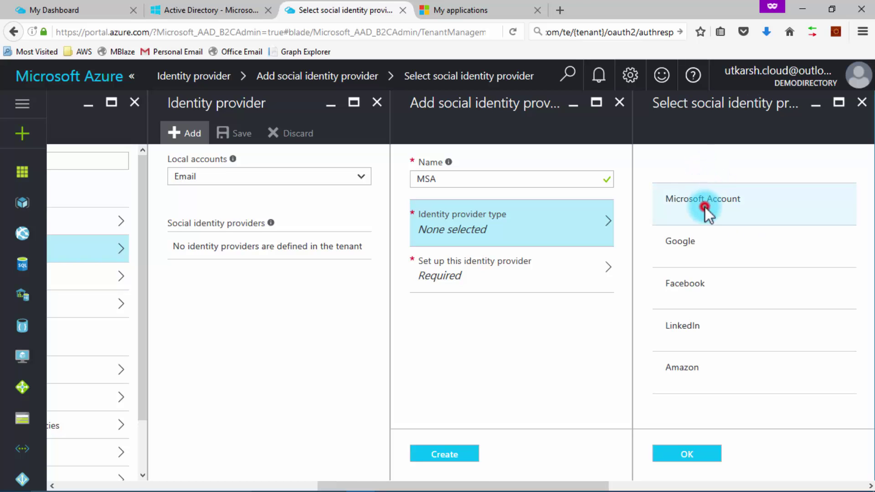
{"action": "left_click", "coordinate": [685, 454]}
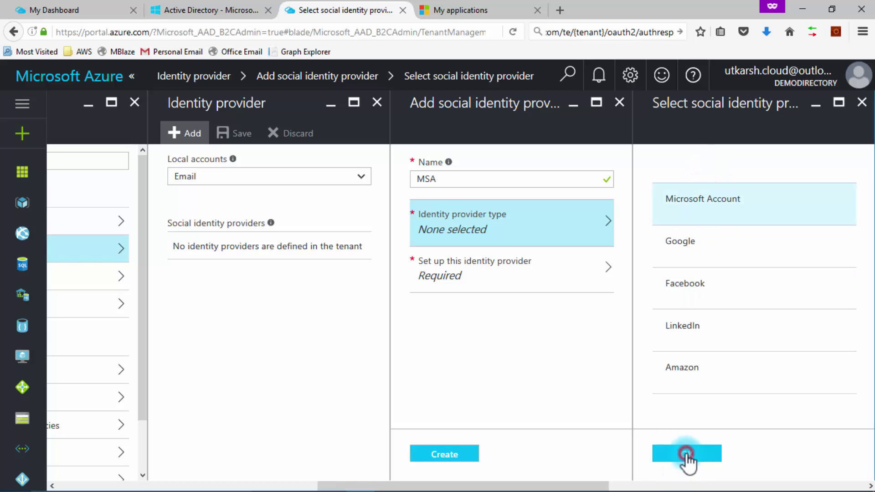
Set up the MSA identity provider's Client ID with DemoApp's Application Id copied from Notepad.
{"action": "left_click", "coordinate": [548, 273]}
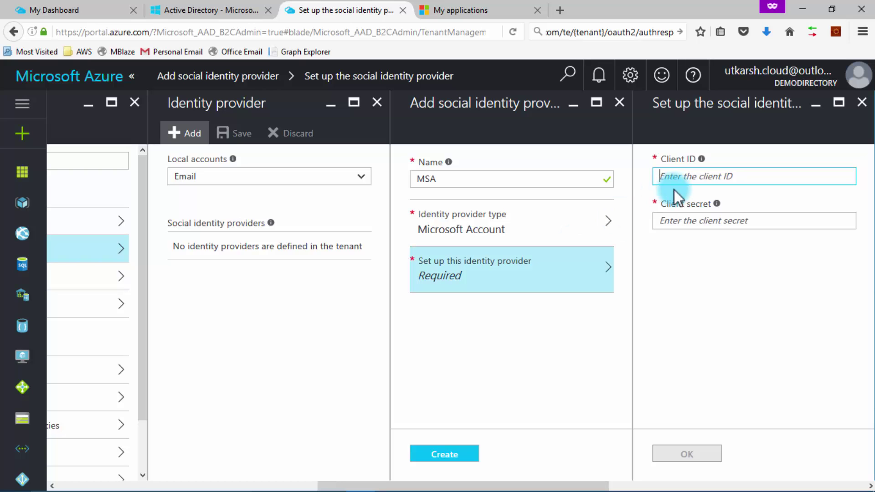
{"action": "left_click", "coordinate": [689, 180]}
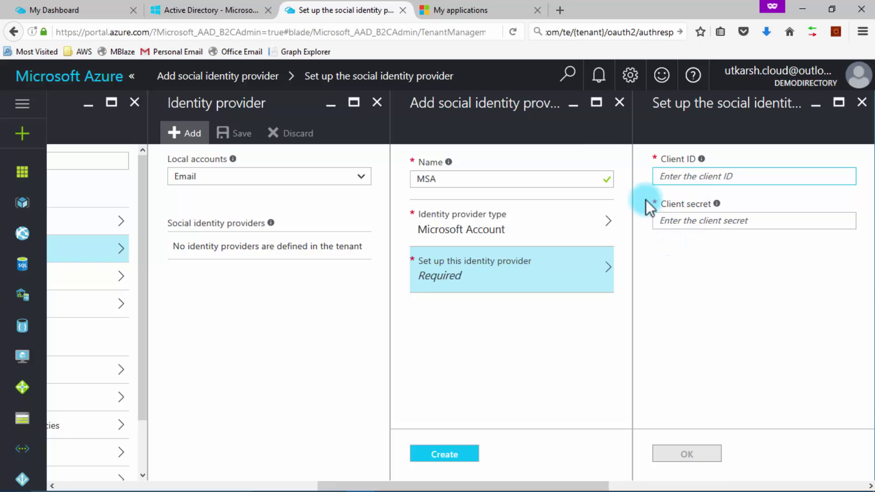
{"action": "left_click", "coordinate": [461, 12]}
{"action": "key", "text": "alt+Tab"}
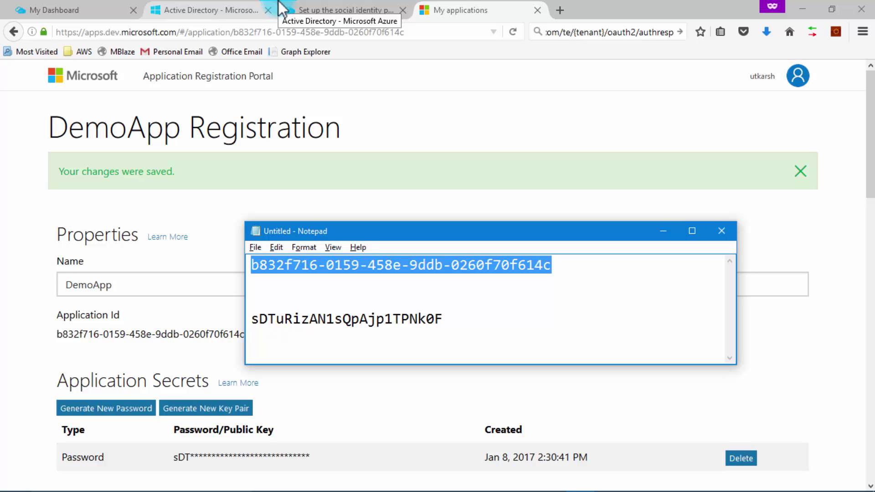
{"action": "left_click", "coordinate": [381, 9]}
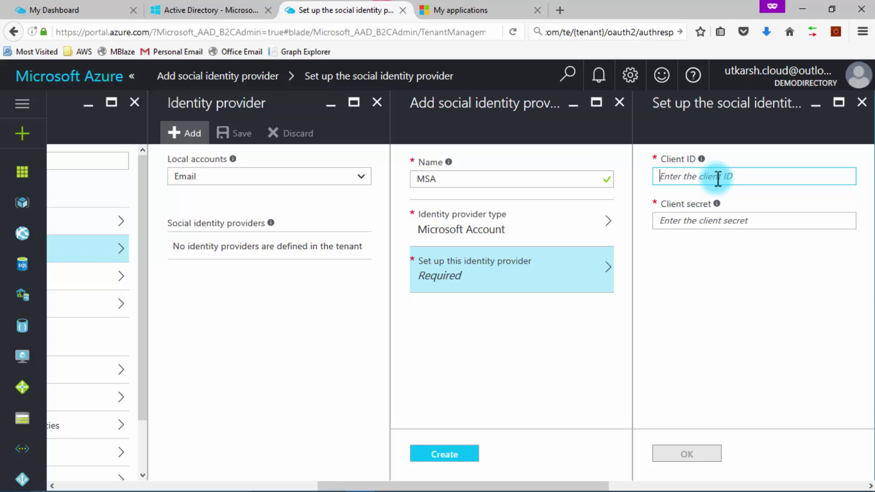
{"action": "key", "text": "ctrl+v"}
Paste DemoApp's application password from Notepad as the client secret and create the MSA identity provider.
{"action": "key", "text": "alt+Tab"}
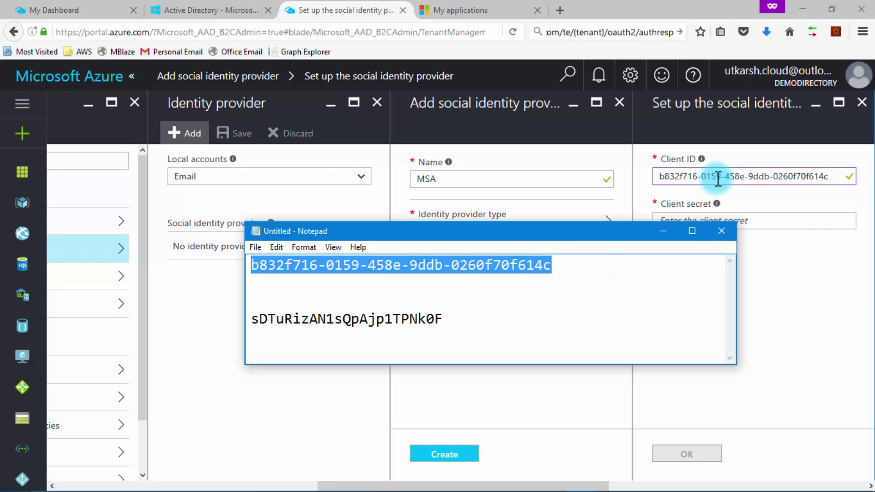
{"action": "left_click", "coordinate": [444, 322]}
{"action": "left_click_drag", "start_coordinate": [444, 321], "coordinate": [243, 322]}
{"action": "key", "text": "ctrl+c"}
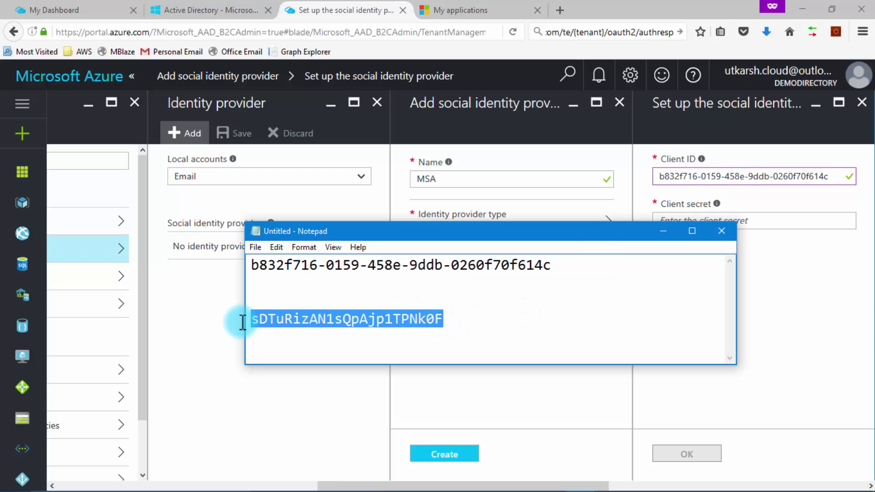
{"action": "key", "text": "alt+Tab"}
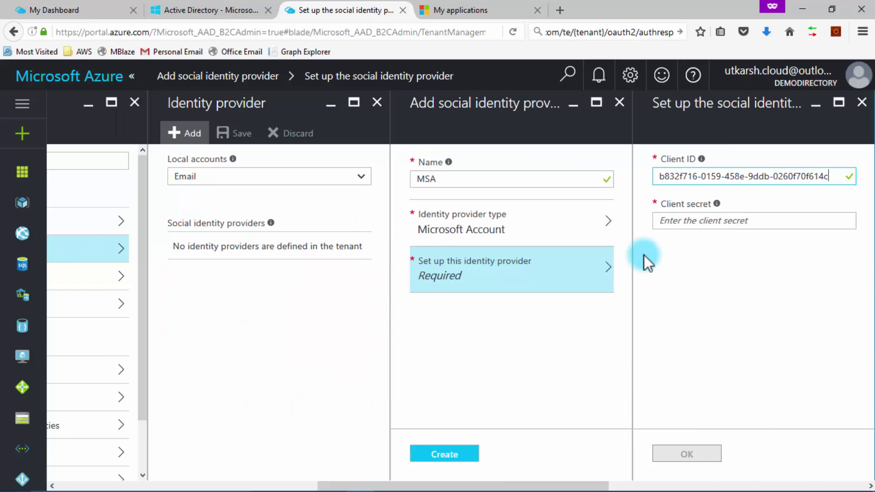
{"action": "left_click", "coordinate": [702, 220]}
{"action": "key", "text": "ctrl+v"}
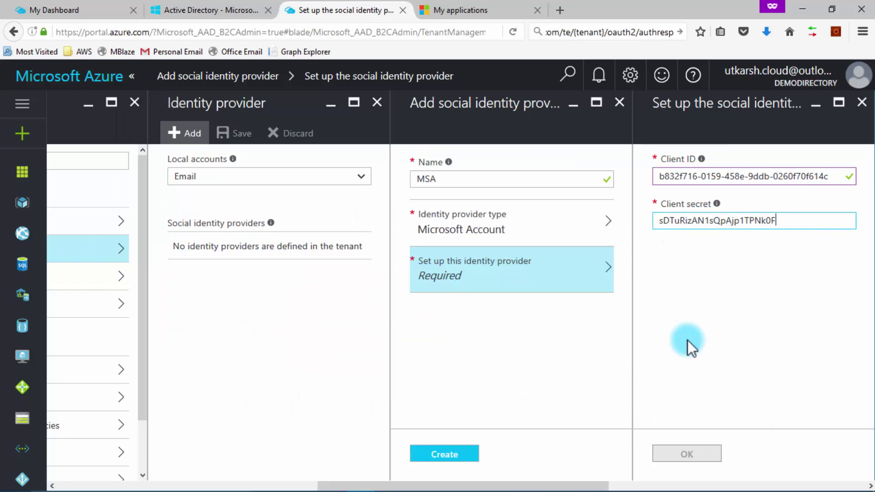
{"action": "left_click", "coordinate": [699, 302]}
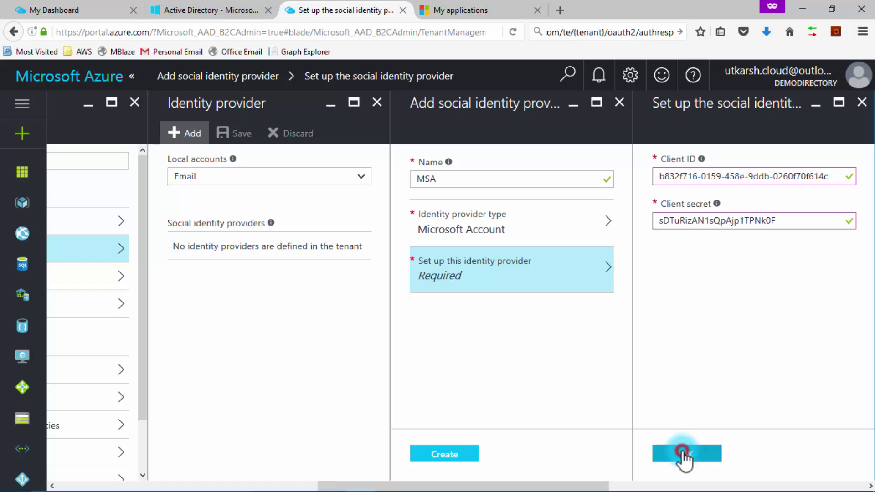
{"action": "left_click", "coordinate": [467, 396]}
{"action": "left_click", "coordinate": [445, 455]}
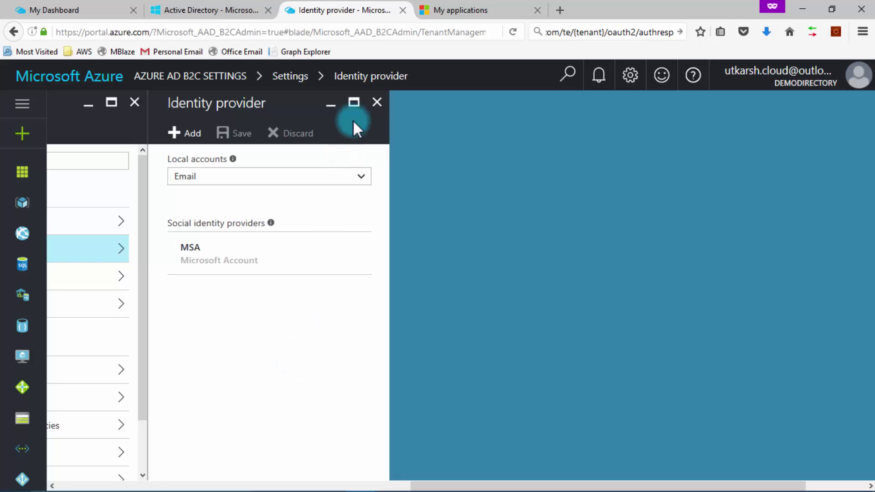
{"action": "left_click", "coordinate": [378, 105]}
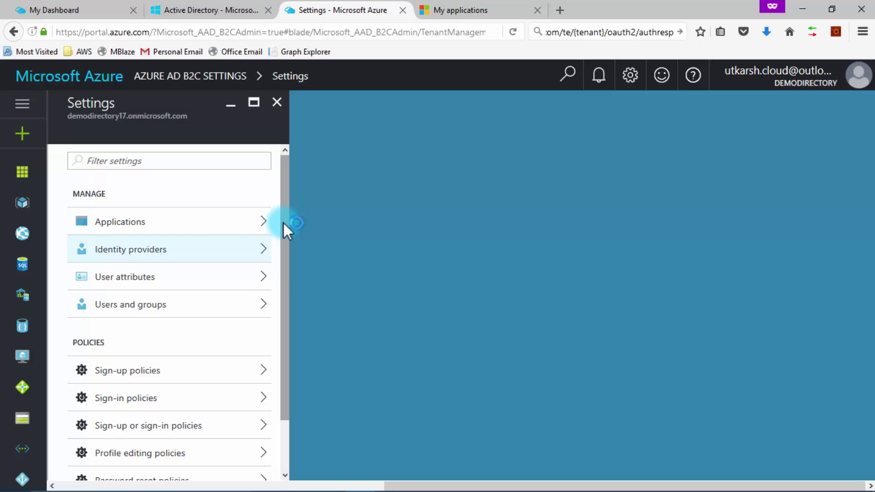
Start a new application in the B2C directory named DemoApp17 and include web app / web API.
{"action": "scroll", "coordinate": [282, 222], "scroll_direction": "down", "scroll_amount": 2}
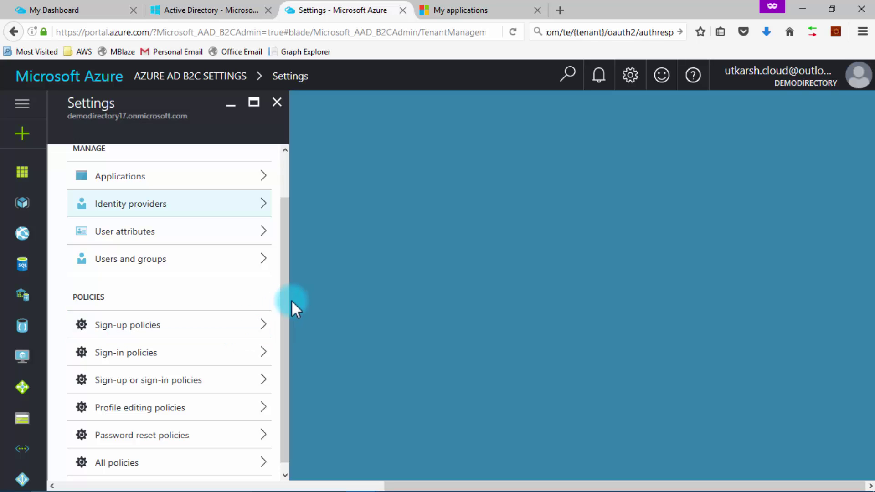
{"action": "left_click_drag", "start_coordinate": [284, 301], "coordinate": [280, 251]}
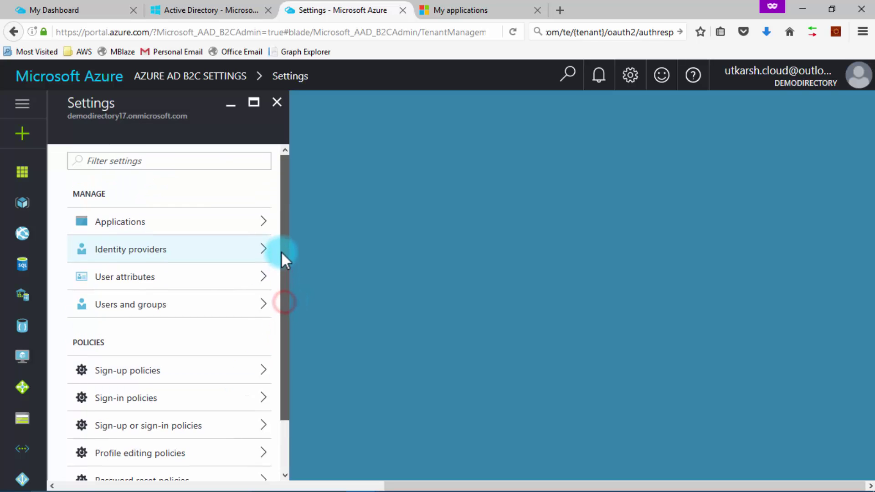
{"action": "left_click", "coordinate": [253, 235]}
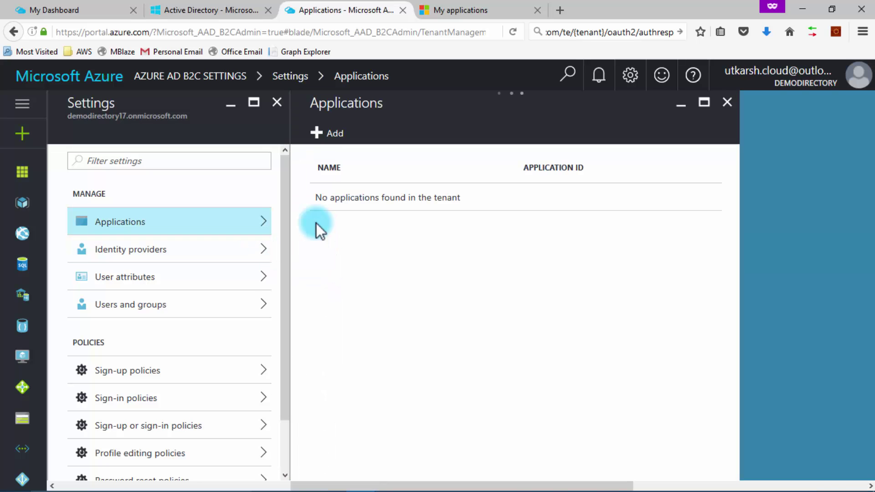
{"action": "left_click", "coordinate": [341, 143]}
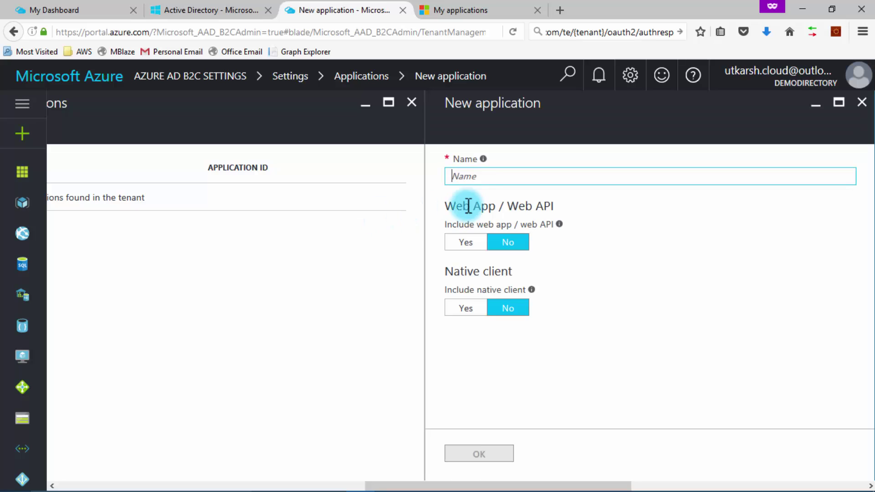
{"action": "left_click", "coordinate": [483, 177]}
{"action": "type", "text": "DemoApp17"}
{"action": "left_click", "coordinate": [466, 246]}
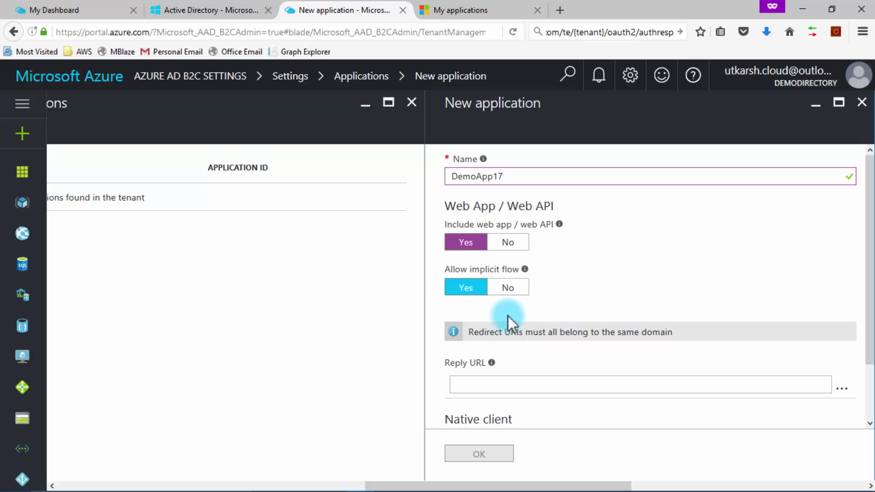
{"action": "mouse_move", "coordinate": [559, 222]}
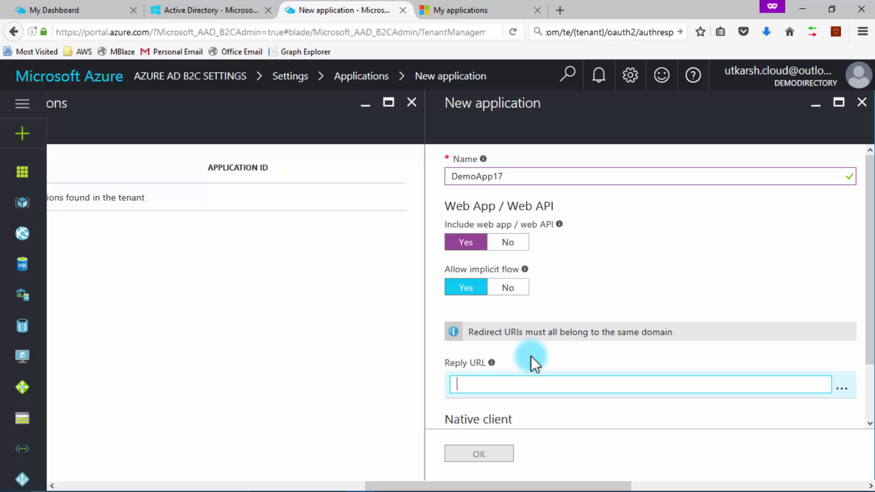
{"action": "left_click", "coordinate": [551, 384]}
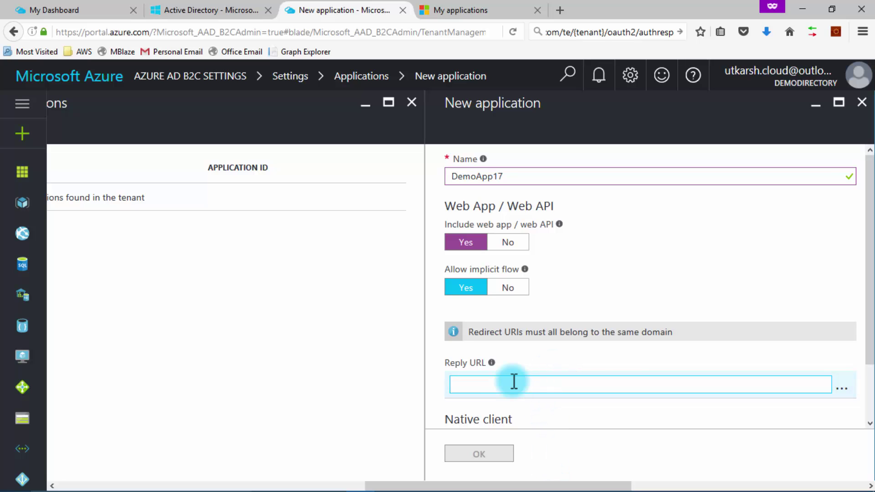
{"action": "type", "text": "https://localhost:44316/"}
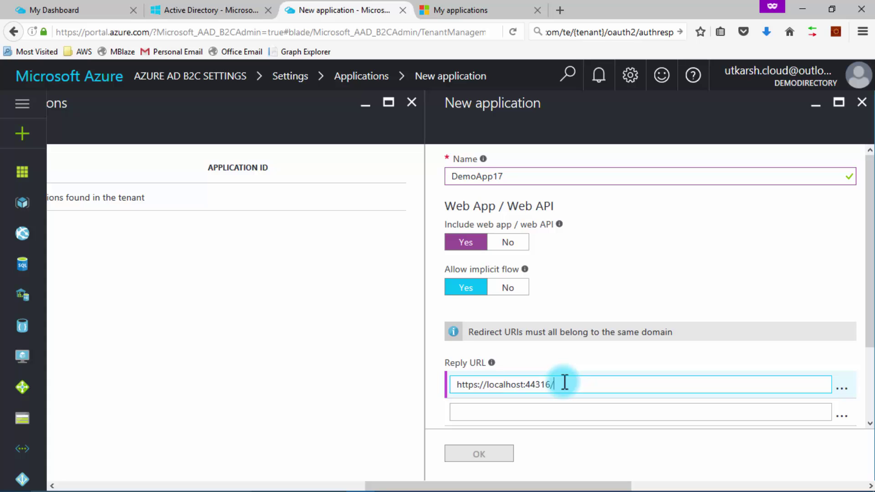
{"action": "left_click", "coordinate": [554, 364]}
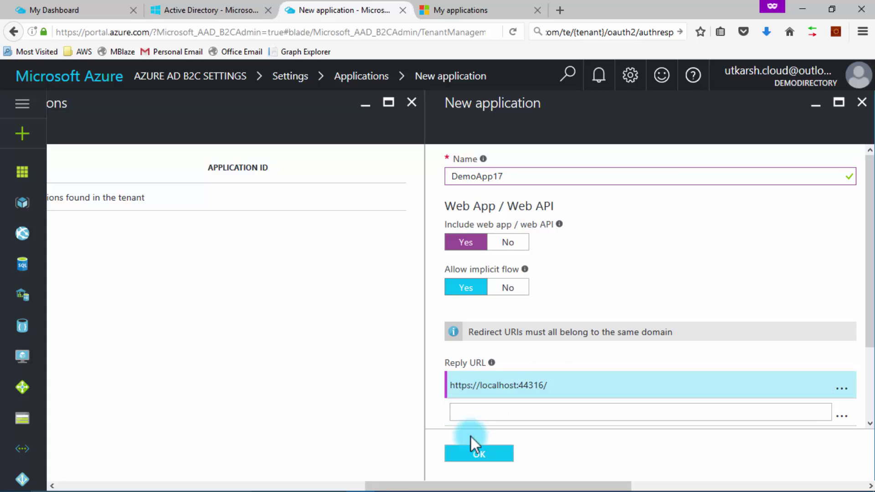
{"action": "left_click", "coordinate": [472, 455]}
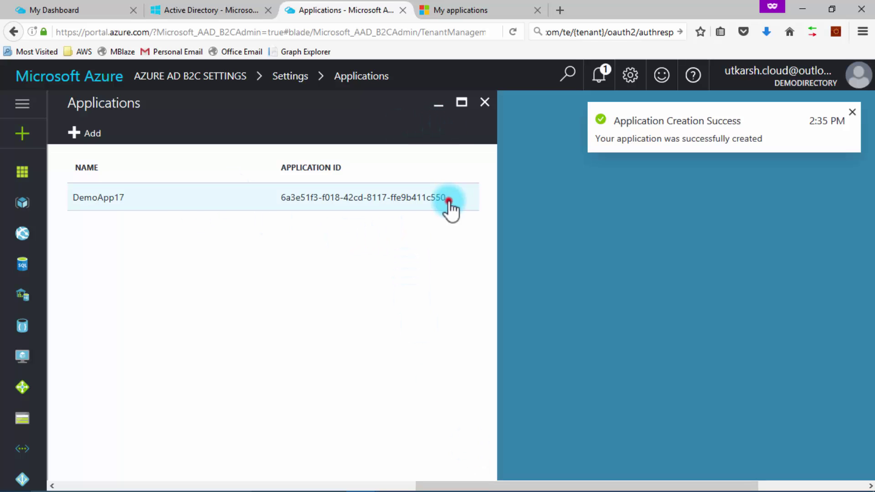
Copy DemoApp17's Application ID from its properties and paste it into Notepad on a line below the application password.
{"action": "left_click", "coordinate": [450, 201]}
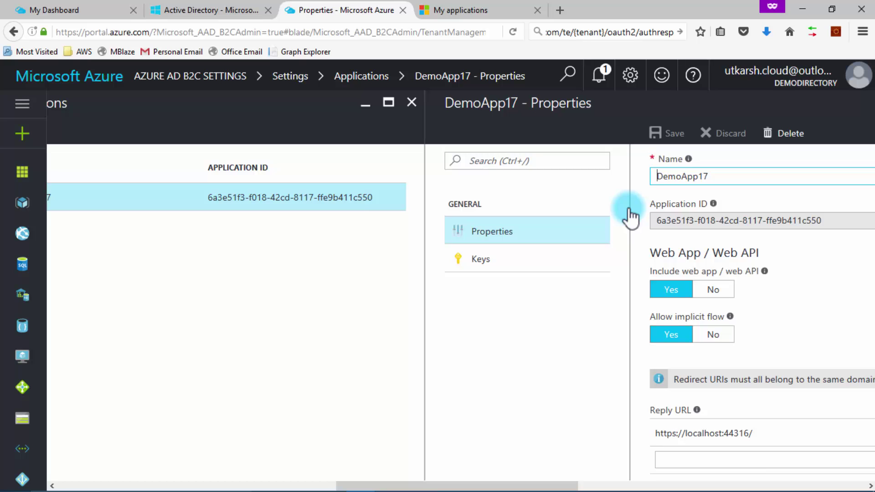
{"action": "left_click_drag", "start_coordinate": [823, 220], "coordinate": [634, 220]}
{"action": "key", "text": "ctrl+c"}
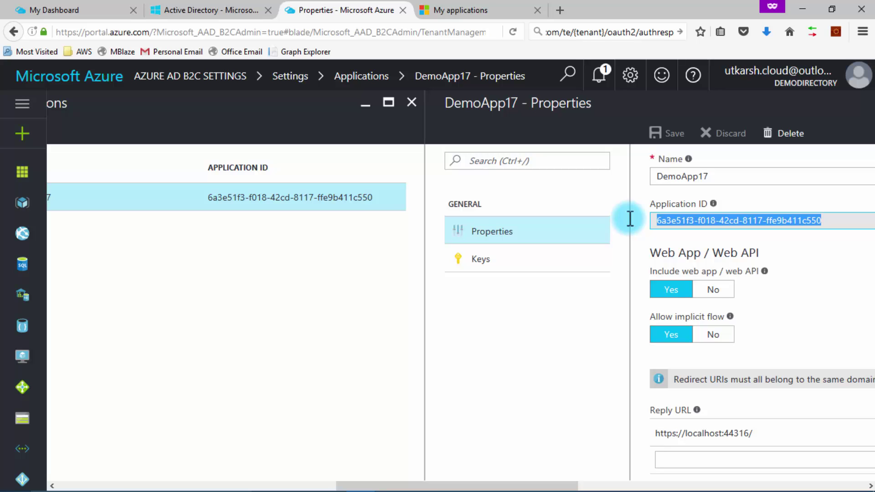
{"action": "key", "text": "alt+Tab"}
{"action": "left_click", "coordinate": [567, 337]}
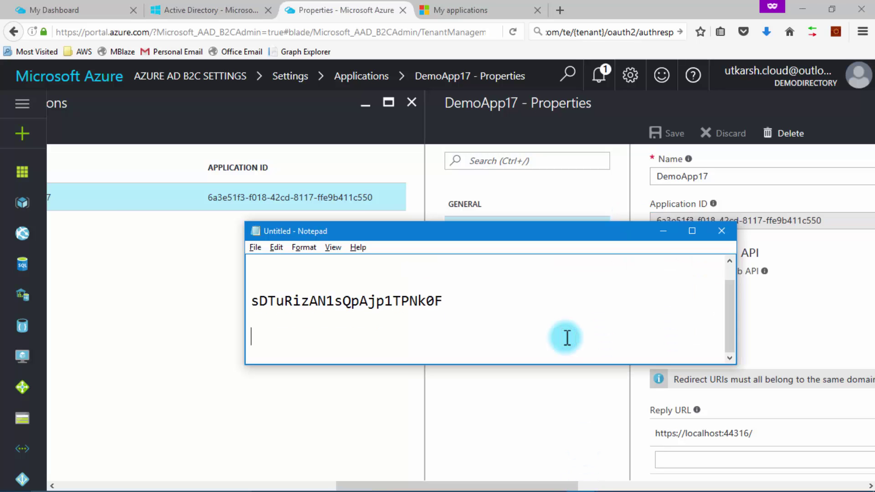
{"action": "key", "text": "ctrl+v"}
{"action": "left_click", "coordinate": [663, 232]}
Return to the B2C directory's settings and start a new sign-up policy named SU-POL.
{"action": "left_click", "coordinate": [411, 103]}
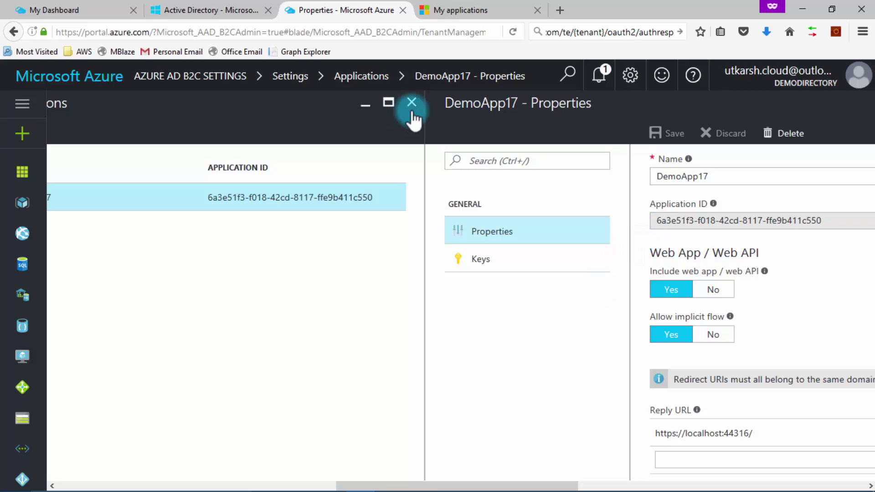
{"action": "left_click", "coordinate": [411, 103]}
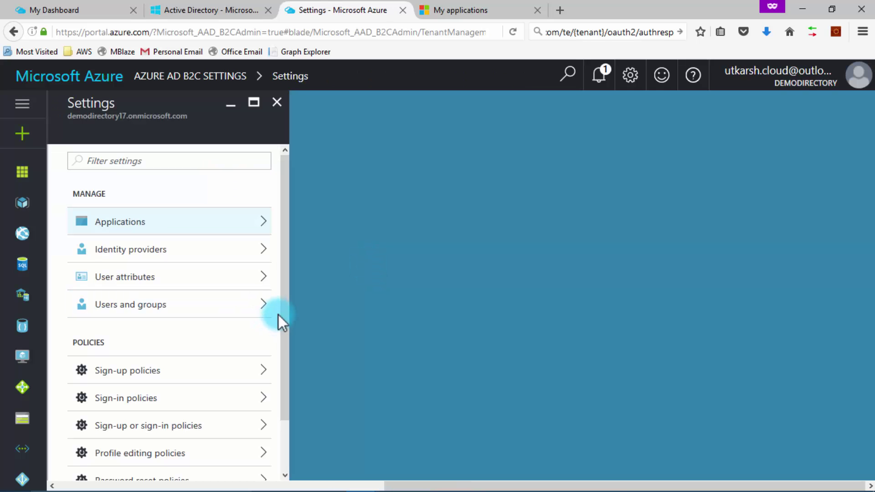
{"action": "left_click_drag", "start_coordinate": [283, 307], "coordinate": [282, 337]}
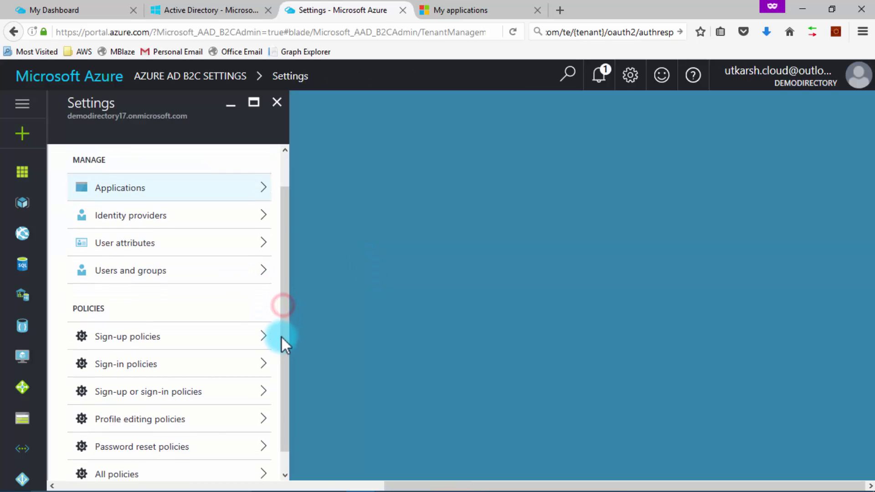
{"action": "left_click", "coordinate": [252, 341]}
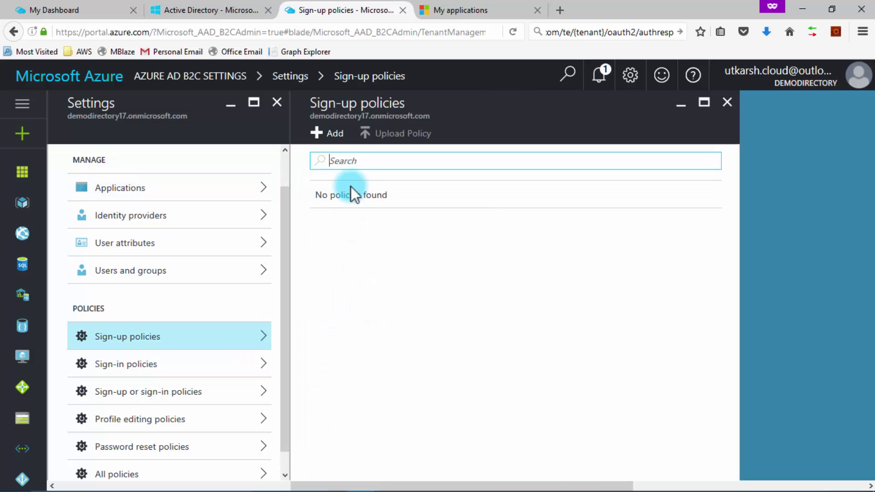
{"action": "left_click", "coordinate": [335, 137]}
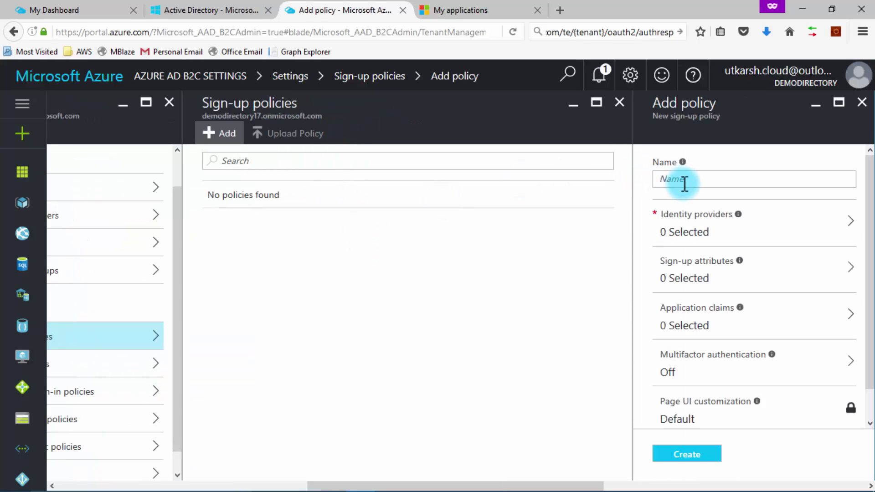
{"action": "left_click", "coordinate": [684, 182]}
{"action": "type", "text": "SU-P"}
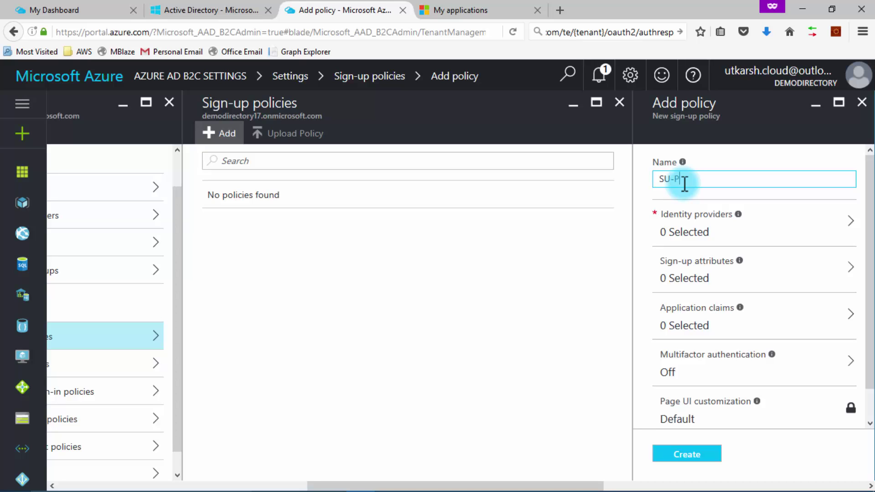
{"action": "type", "text": "oL"}
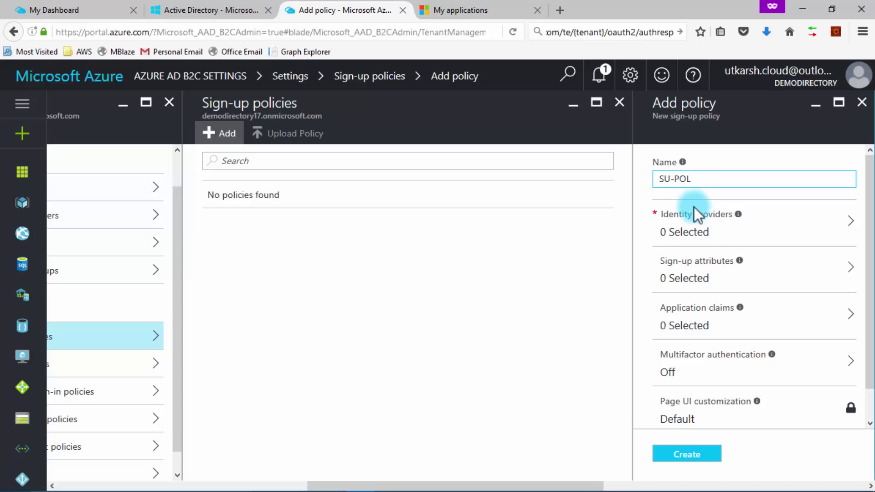
Select Email signup as the identity provider for the SU-POL policy.
{"action": "left_click", "coordinate": [777, 246]}
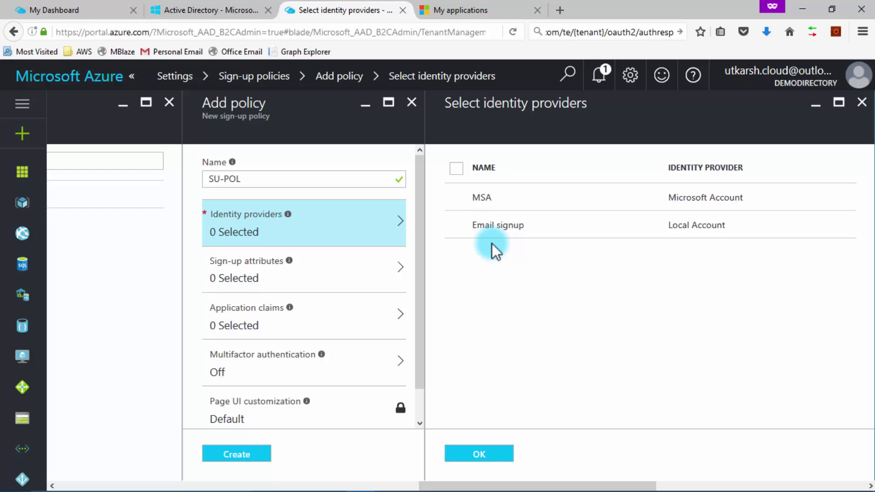
{"action": "left_click", "coordinate": [456, 224]}
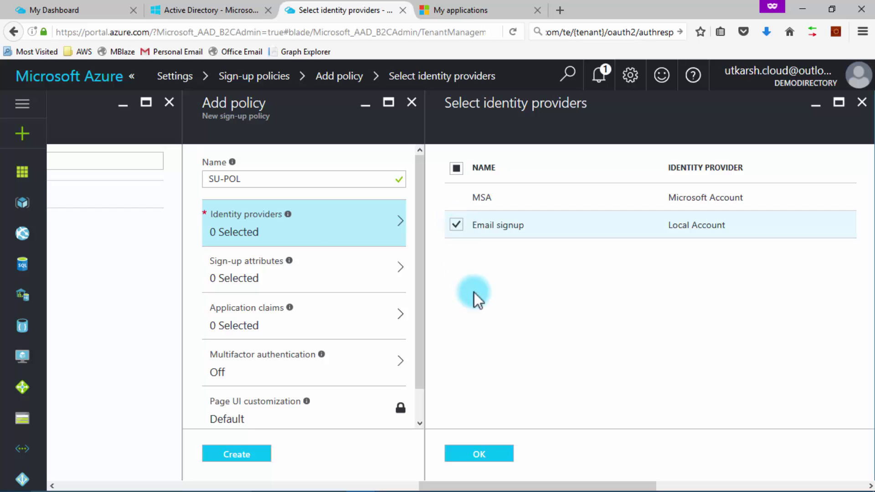
{"action": "left_click", "coordinate": [484, 455]}
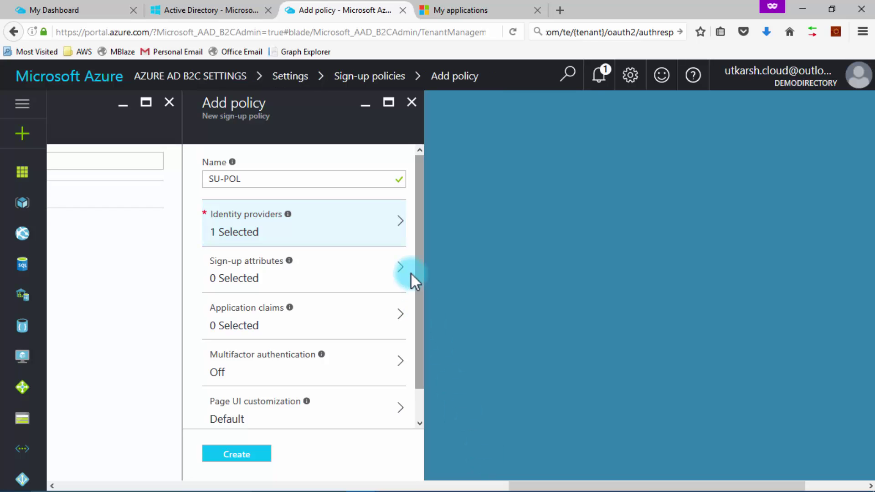
Select Email Address, Display Name and Given Name as the sign-up attributes of the SU-POL policy.
{"action": "left_click", "coordinate": [401, 269]}
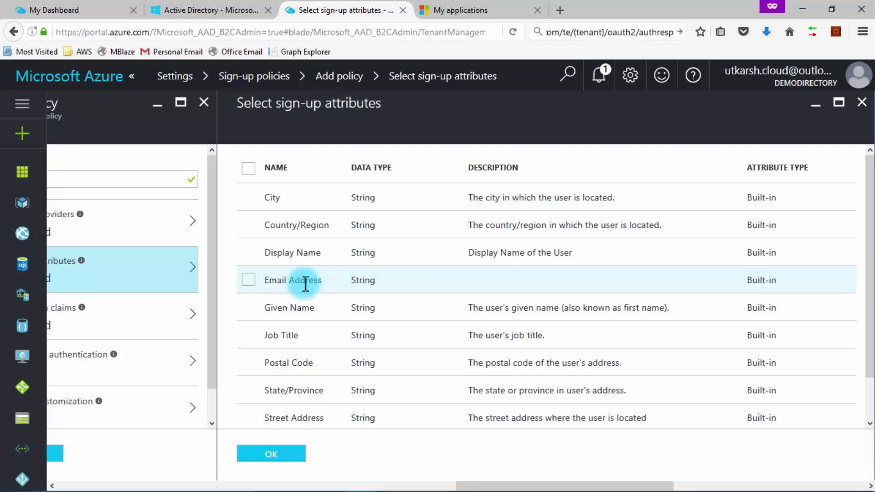
{"action": "left_click", "coordinate": [248, 280]}
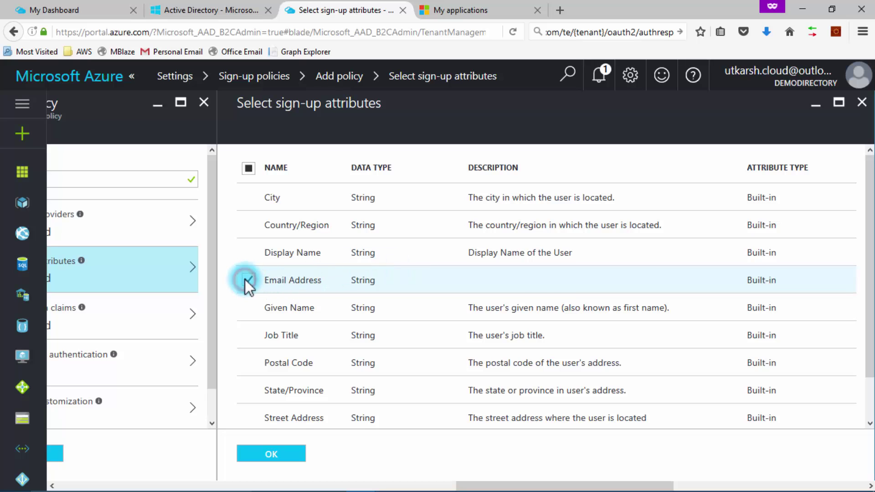
{"action": "left_click", "coordinate": [248, 253]}
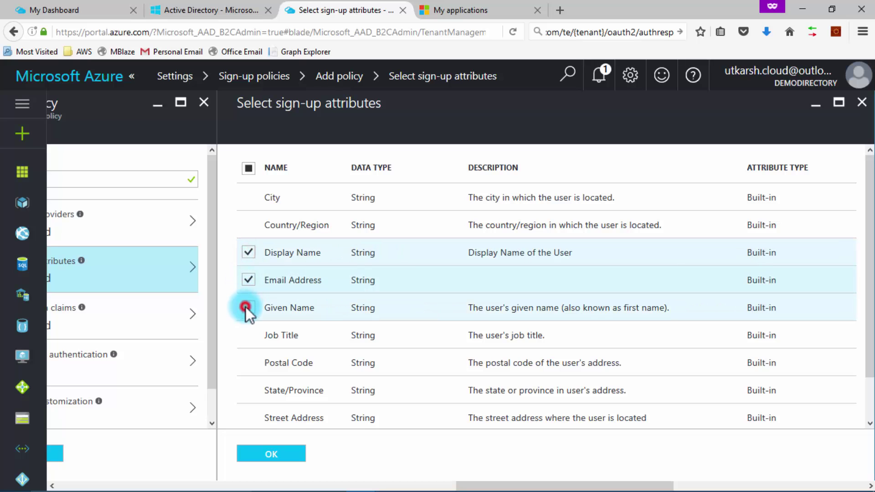
{"action": "left_click", "coordinate": [247, 308]}
{"action": "left_click", "coordinate": [260, 454]}
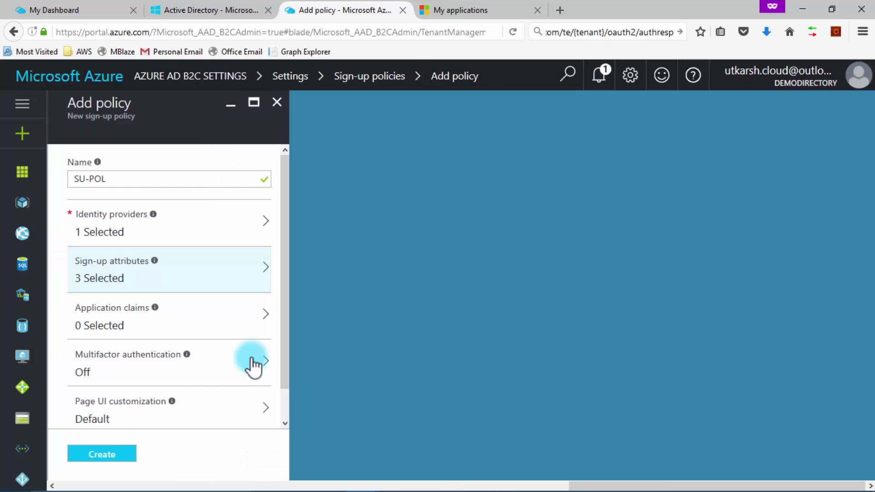
Select Given Name, Email Addresses and Display Name as the application claims and create the SU-POL policy.
{"action": "left_click", "coordinate": [259, 319]}
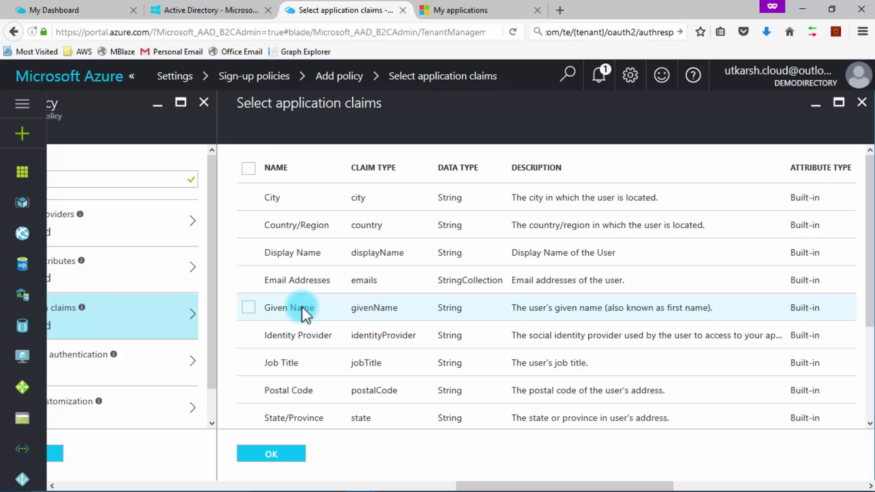
{"action": "left_click", "coordinate": [248, 308]}
{"action": "left_click", "coordinate": [248, 280]}
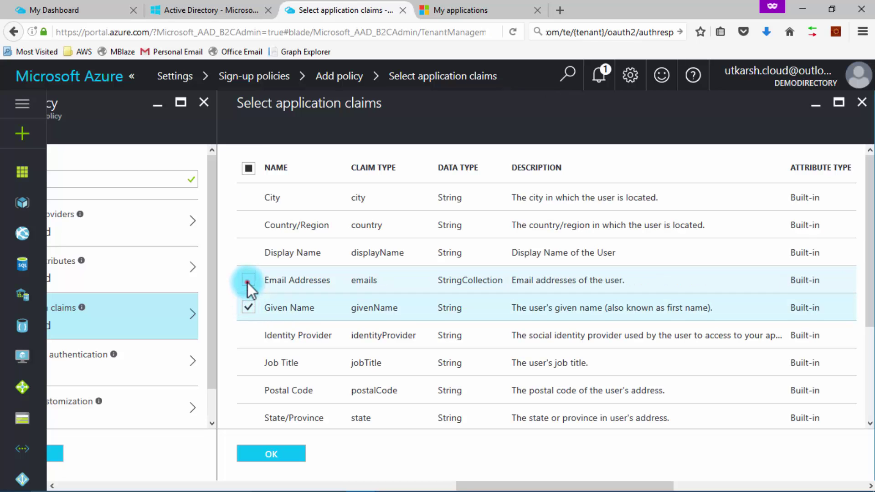
{"action": "left_click", "coordinate": [247, 252]}
{"action": "left_click", "coordinate": [272, 446]}
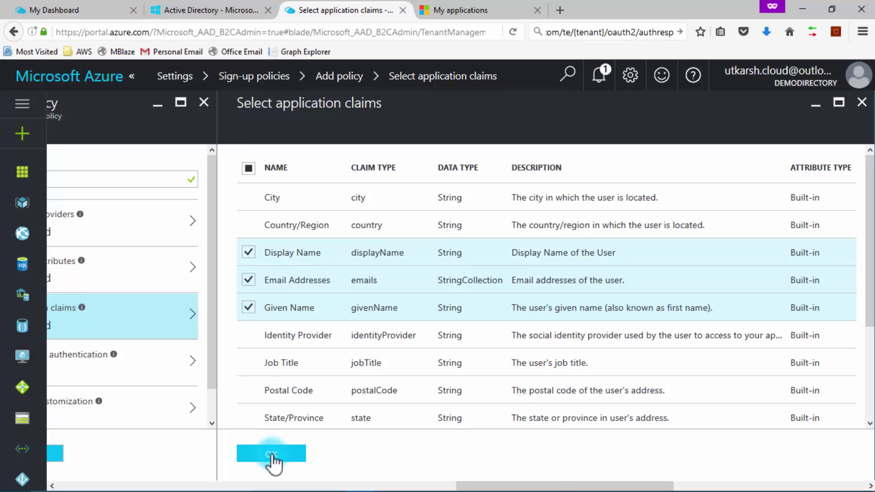
{"action": "left_click", "coordinate": [113, 455]}
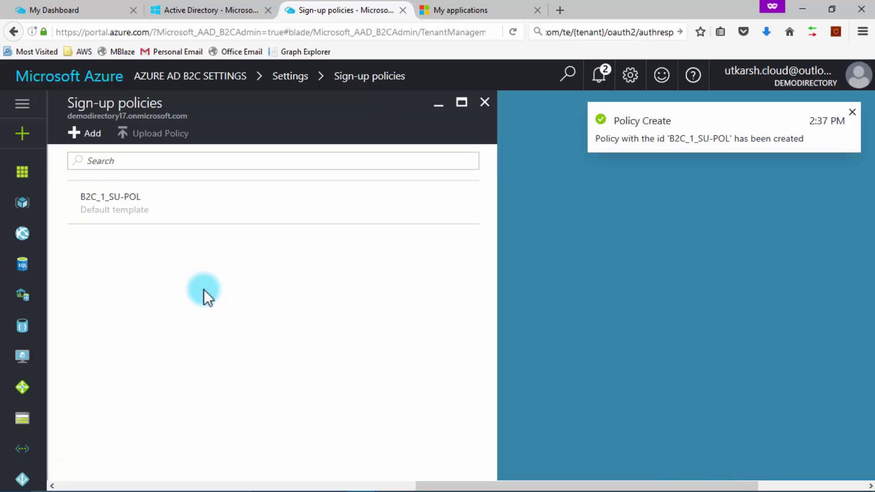
Examine the run options of the B2C_1_SU-POL sign-up policy, then return to the directory's settings.
{"action": "left_click", "coordinate": [272, 219]}
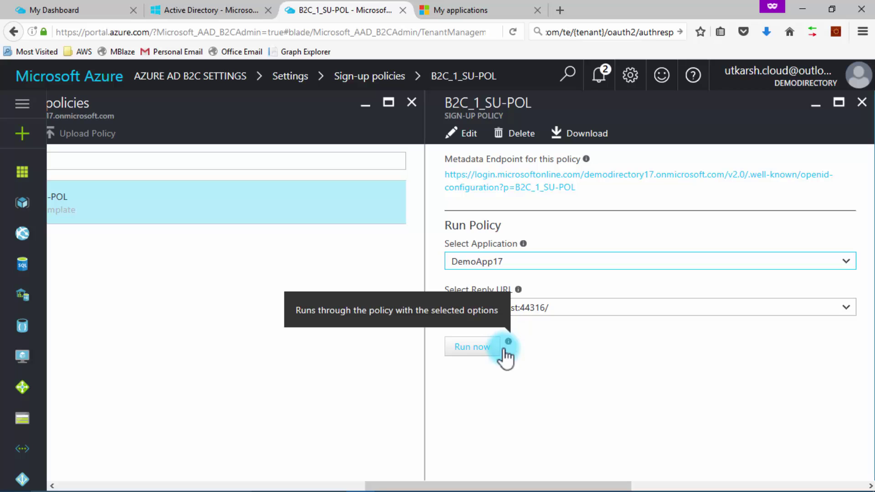
{"action": "left_click", "coordinate": [861, 102]}
{"action": "left_click", "coordinate": [485, 102]}
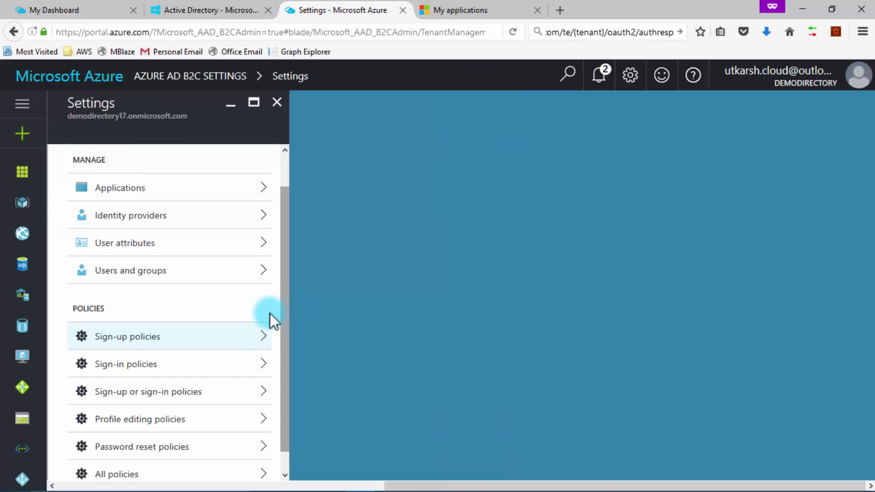
Start a new sign-in policy named SI-POL in the B2C directory.
{"action": "left_click", "coordinate": [197, 367]}
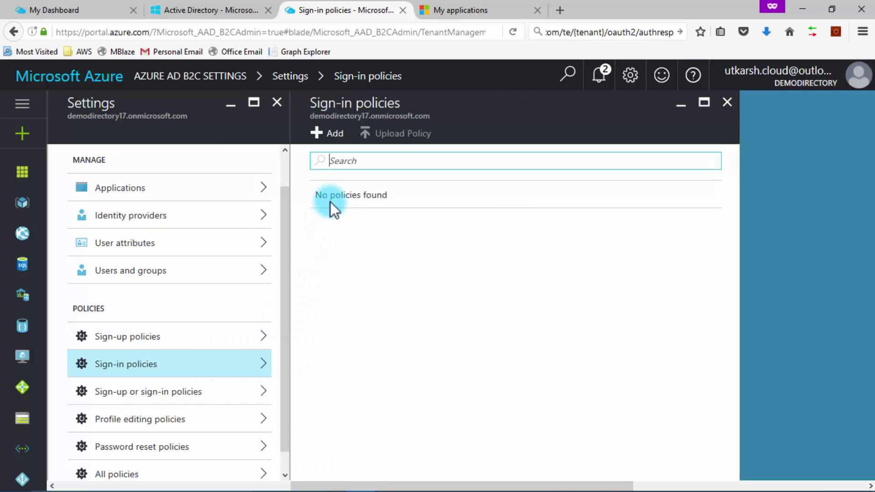
{"action": "left_click", "coordinate": [338, 145]}
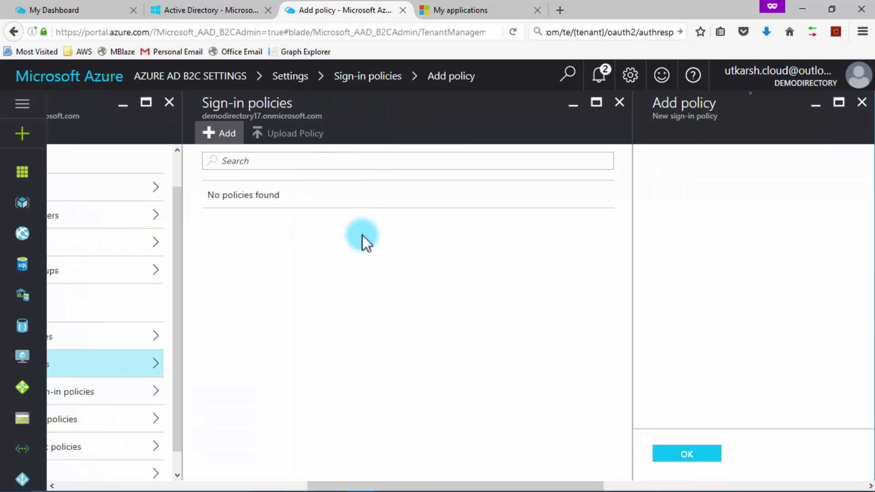
{"action": "left_click", "coordinate": [679, 178]}
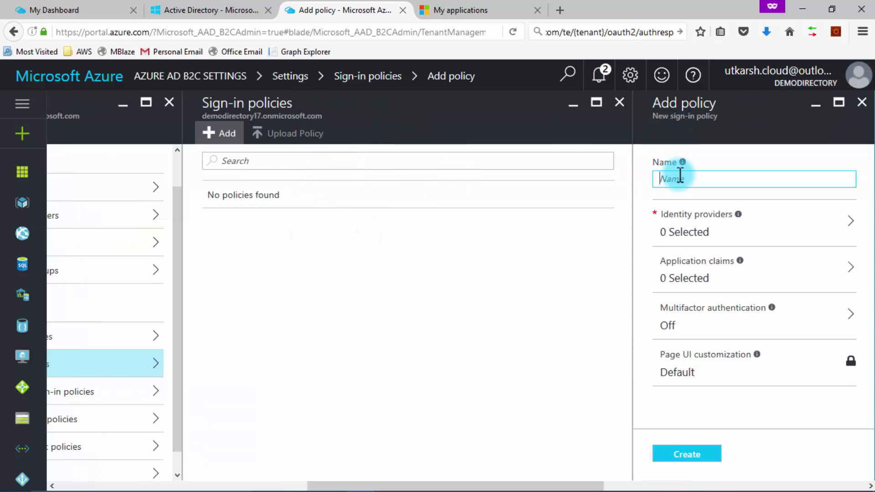
{"action": "type", "text": "Si"}
{"action": "type", "text": "-O"}
{"action": "type", "text": "OL"}
Select Local Account SignIn as the identity provider for the SI-POL policy.
{"action": "left_click", "coordinate": [711, 220]}
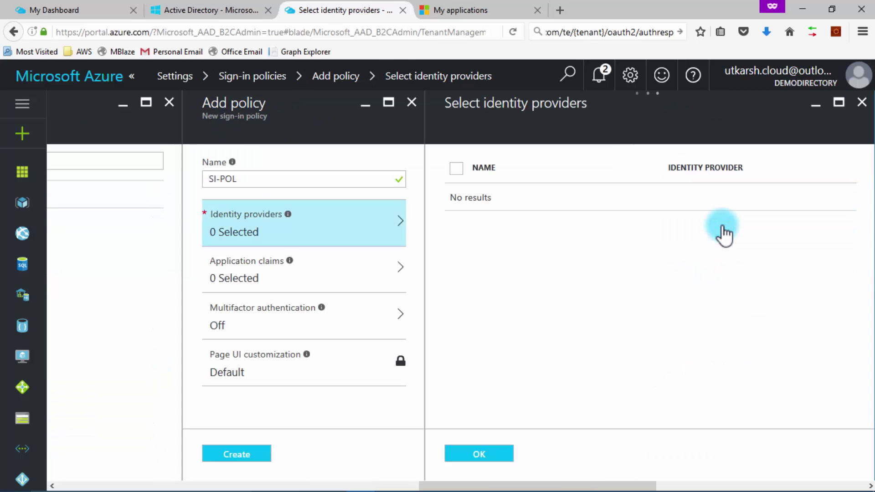
{"action": "left_click", "coordinate": [475, 227]}
{"action": "left_click", "coordinate": [454, 226]}
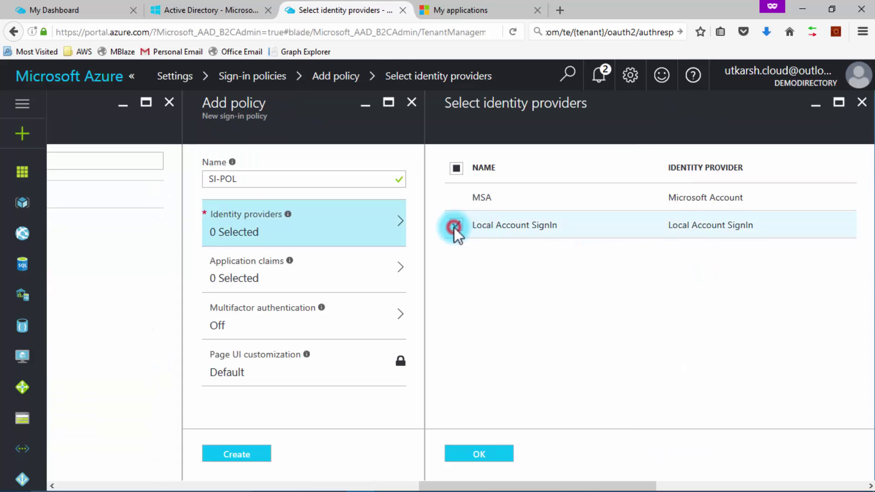
{"action": "left_click", "coordinate": [463, 458]}
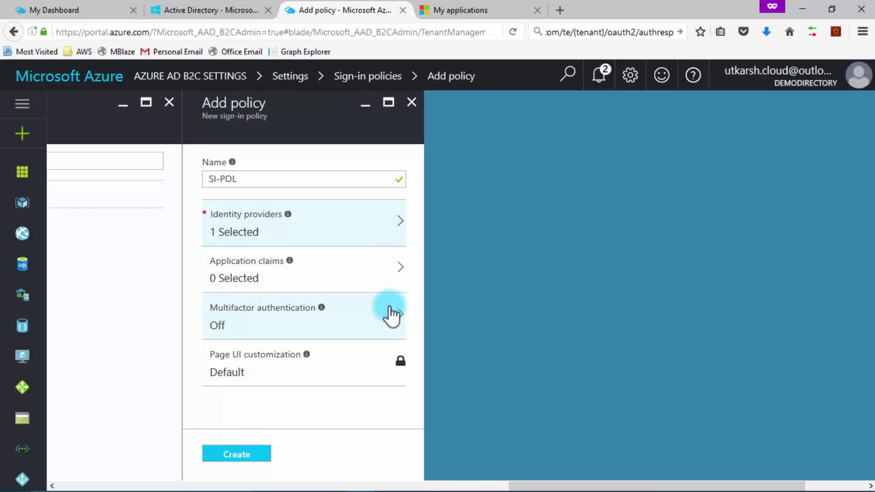
Select Email Addresses, Given Name and Display Name as the application claims and create the SI-POL sign-in policy.
{"action": "left_click", "coordinate": [391, 280]}
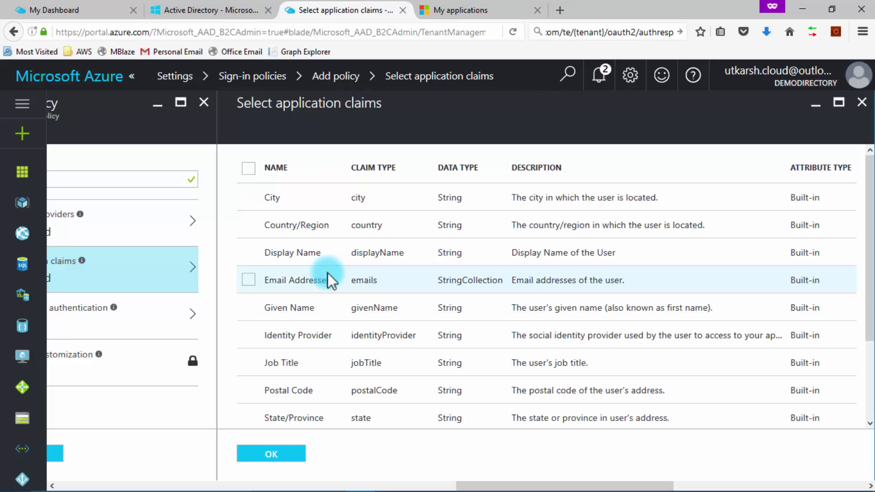
{"action": "left_click", "coordinate": [246, 281]}
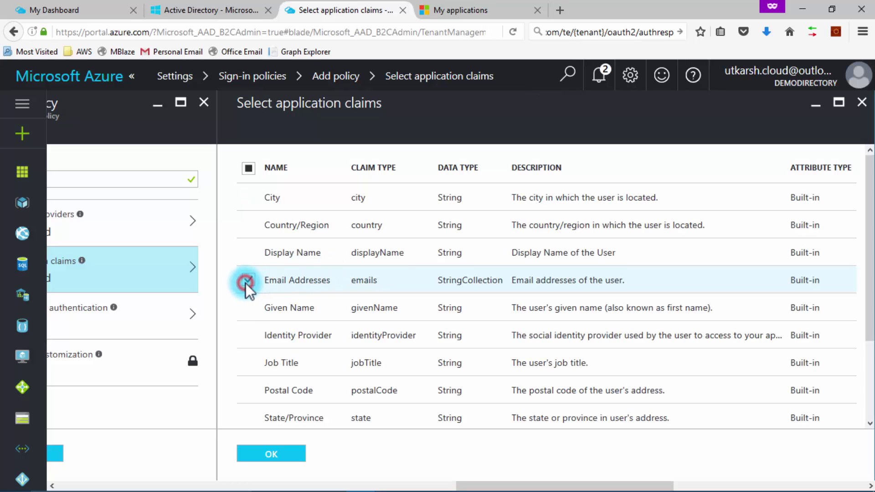
{"action": "left_click", "coordinate": [245, 306]}
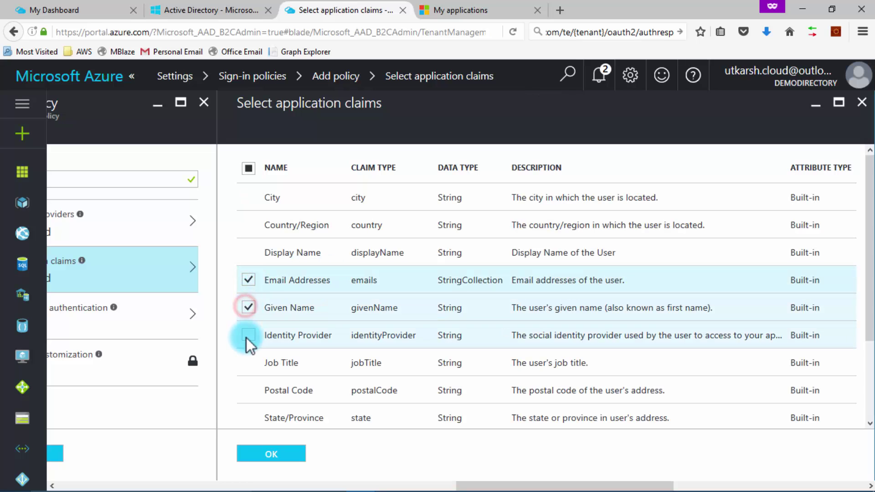
{"action": "left_click", "coordinate": [246, 252]}
{"action": "left_click", "coordinate": [268, 454]}
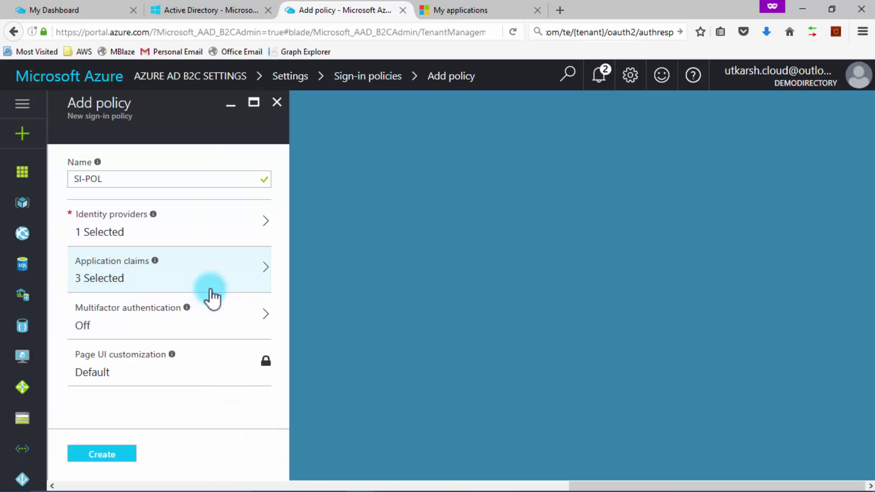
{"action": "left_click", "coordinate": [99, 454]}
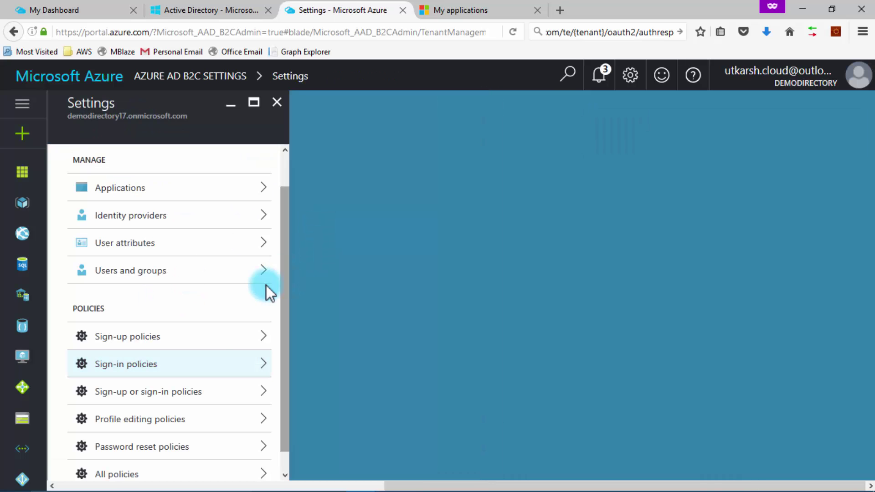
Start a new profile editing policy named PROEDIT-POL with Local Account SignIn as its identity provider.
{"action": "left_click", "coordinate": [157, 422]}
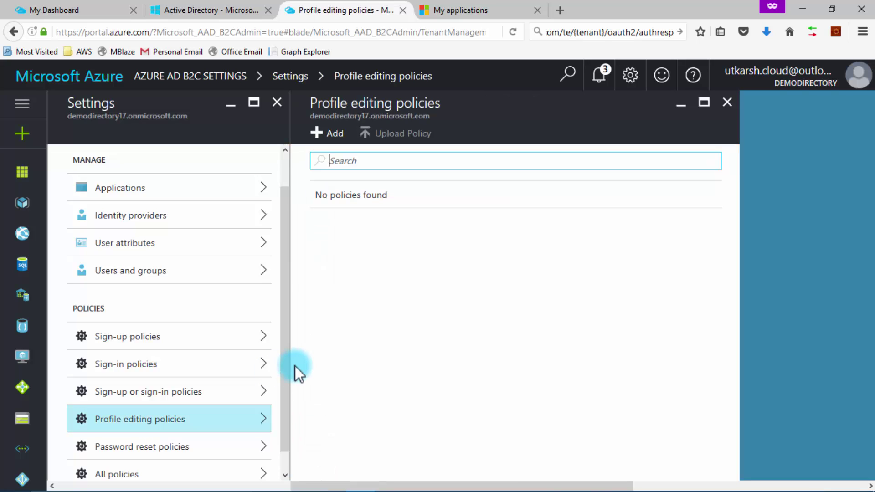
{"action": "left_click", "coordinate": [331, 137]}
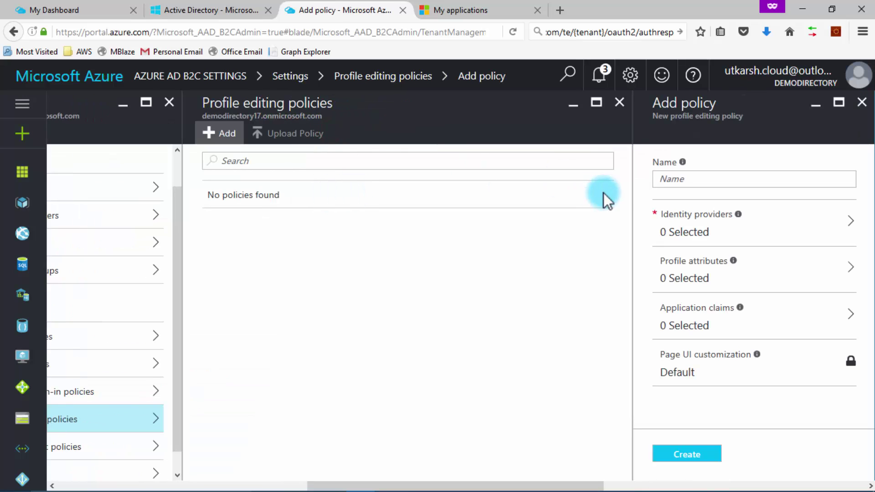
{"action": "left_click", "coordinate": [674, 181]}
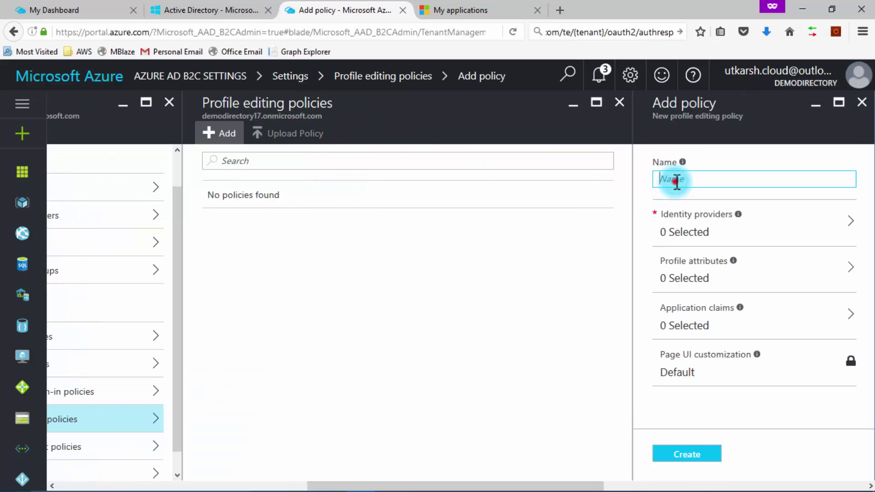
{"action": "type", "text": "PROEDIT-POL"}
{"action": "left_click", "coordinate": [740, 242]}
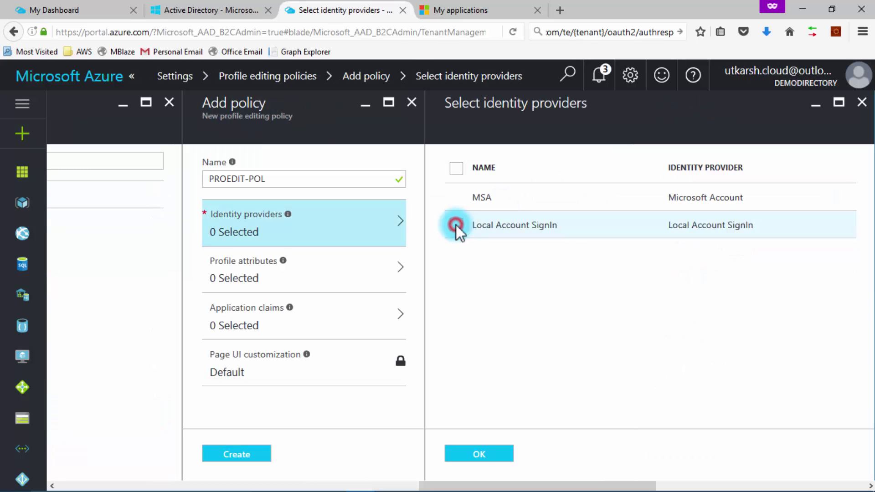
{"action": "left_click", "coordinate": [455, 225]}
{"action": "left_click", "coordinate": [475, 455]}
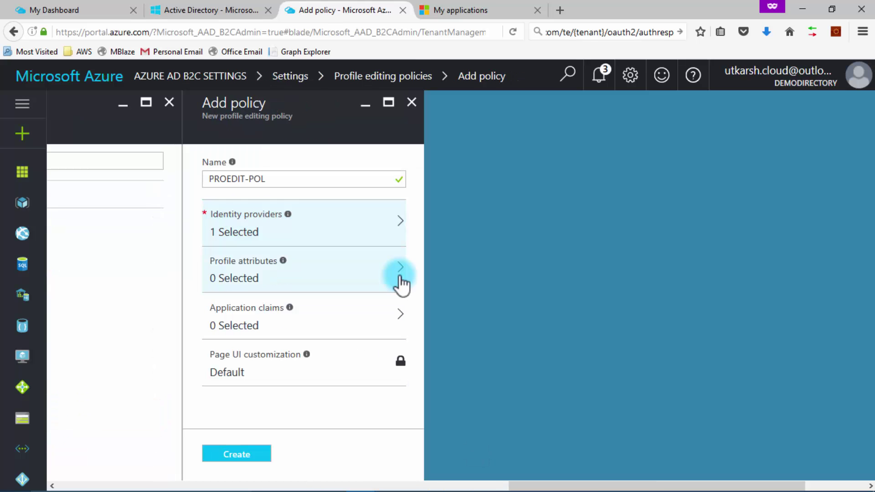
Select Given Name, Display Name and Job Title as the profile attributes of the PROEDIT-POL policy.
{"action": "left_click", "coordinate": [399, 276]}
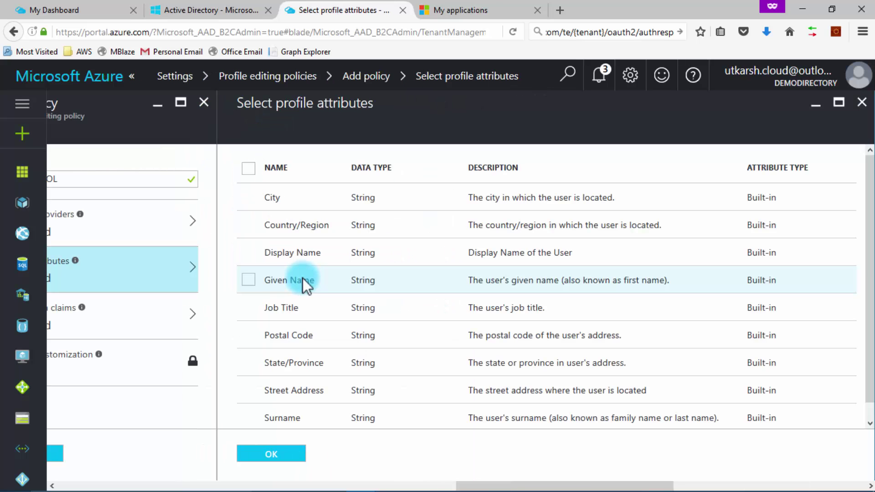
{"action": "left_click", "coordinate": [248, 279]}
{"action": "left_click", "coordinate": [247, 253]}
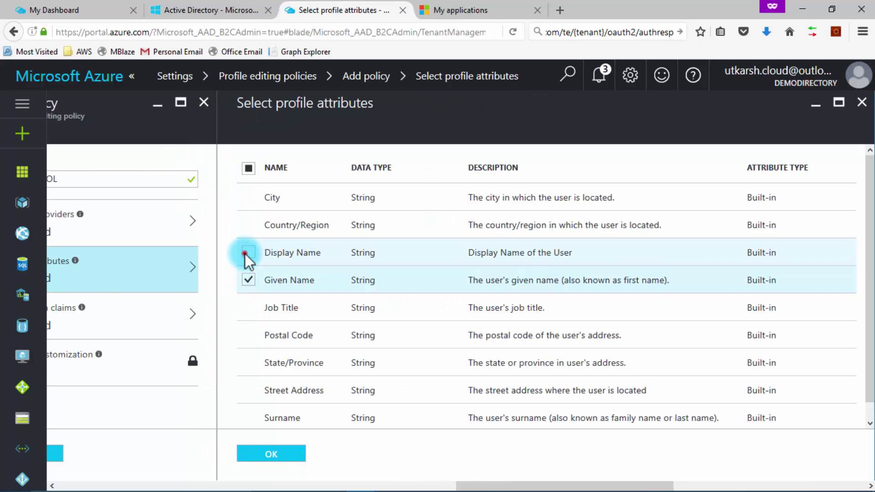
{"action": "left_click", "coordinate": [248, 308]}
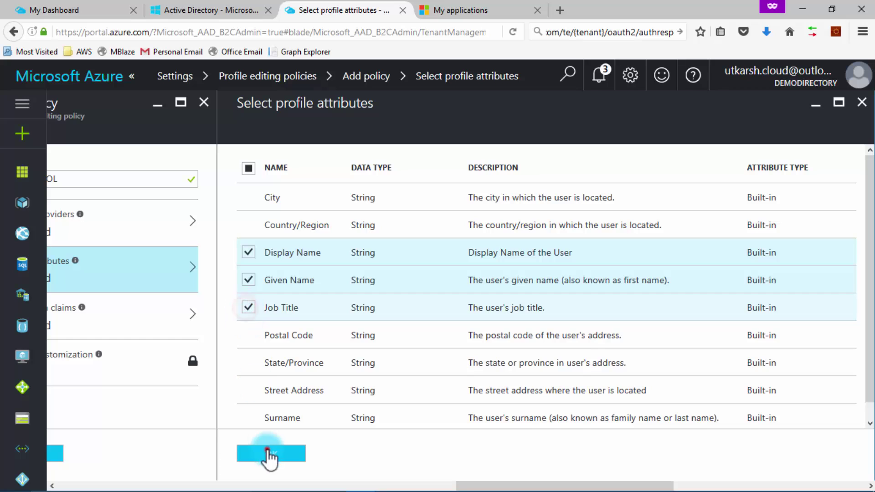
{"action": "left_click", "coordinate": [270, 454]}
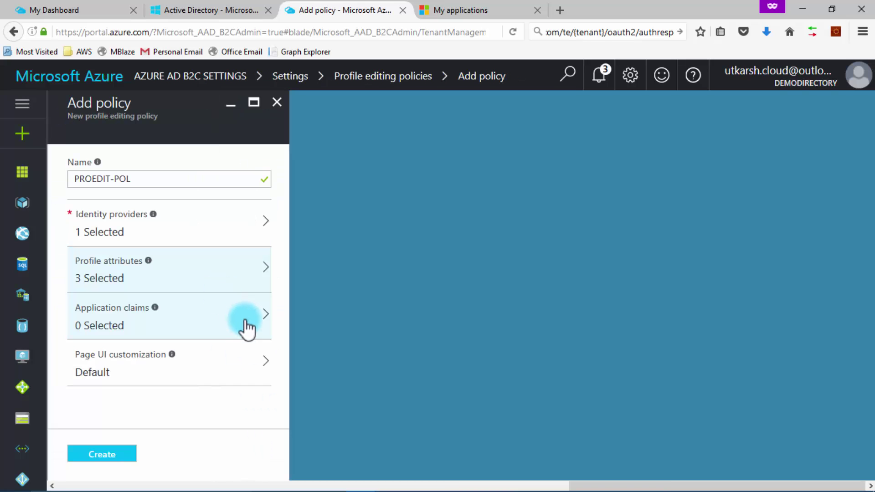
Select Display Name, Email Addresses and Given Name as the application claims and create the PROEDIT-POL policy.
{"action": "left_click", "coordinate": [244, 321]}
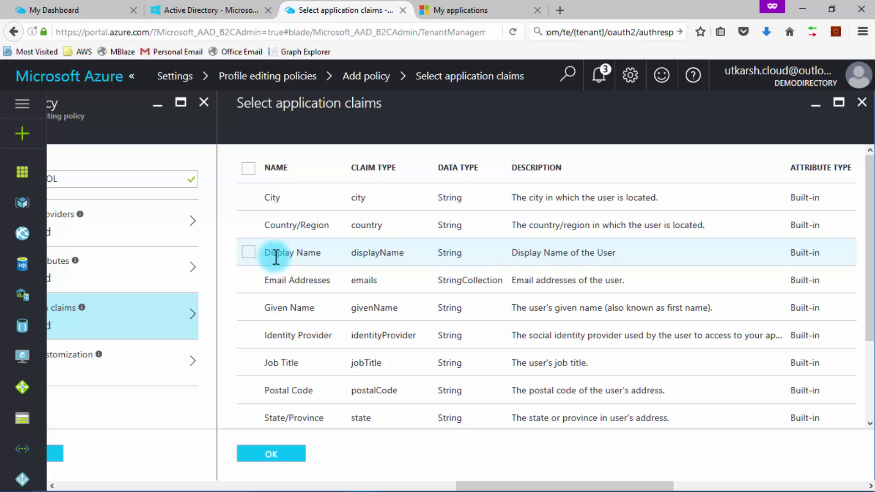
{"action": "left_click", "coordinate": [248, 253]}
{"action": "left_click", "coordinate": [249, 280]}
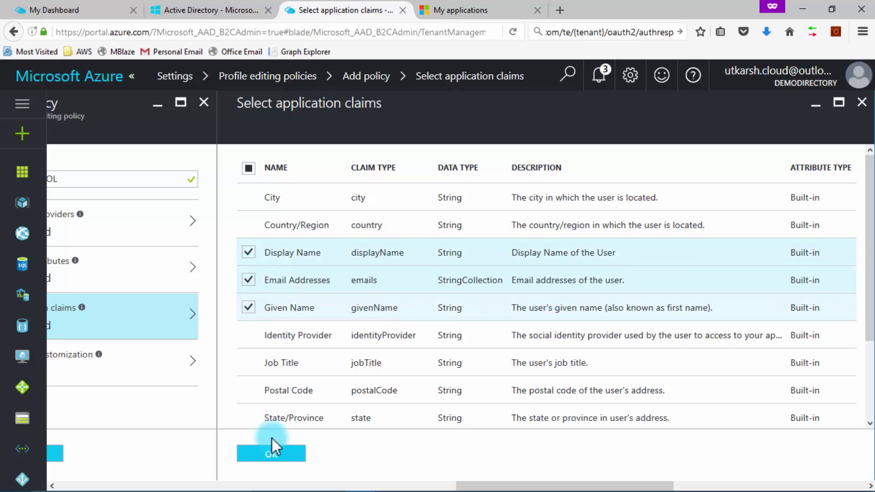
{"action": "left_click", "coordinate": [272, 453]}
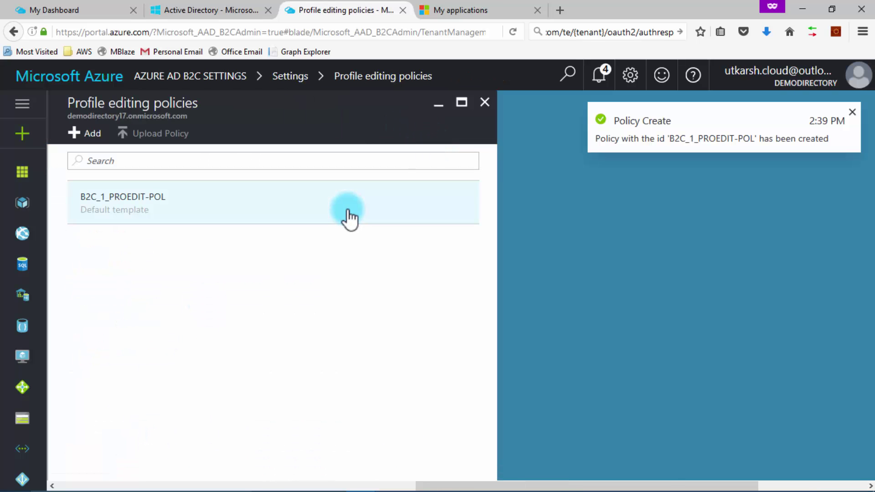
Examine the run options of the B2C_1_PROEDIT-POL profile editing policy, then return to the directory's settings.
{"action": "left_click", "coordinate": [334, 218]}
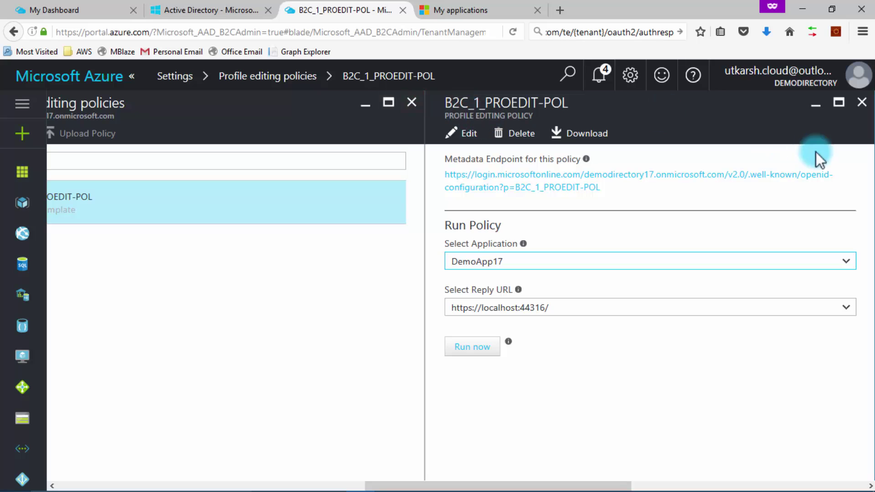
{"action": "left_click", "coordinate": [861, 102]}
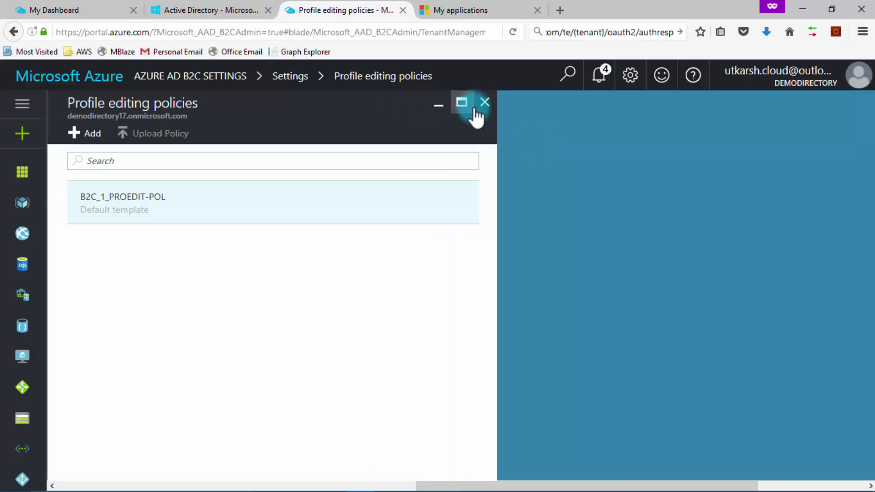
{"action": "left_click", "coordinate": [478, 108]}
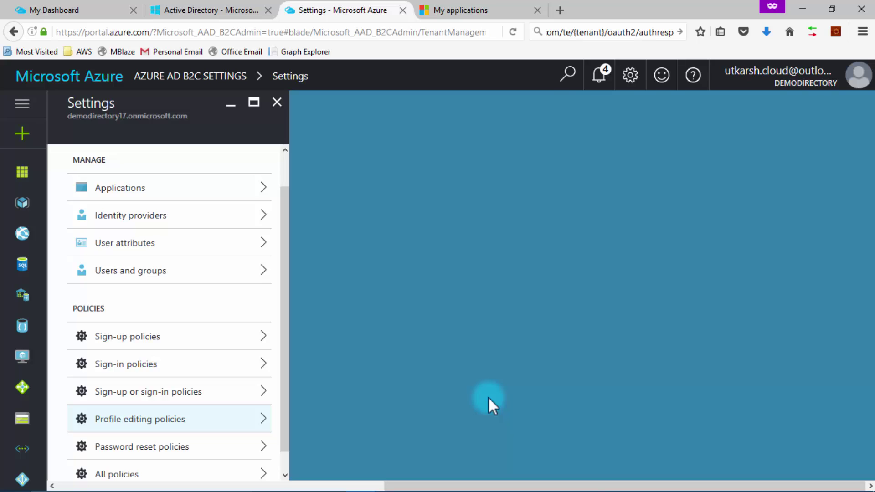
Switch to Visual Studio and open the Web.config file of the WebApp-OpenIDConnect-DotNet-B2C project.
{"action": "left_click", "coordinate": [579, 491]}
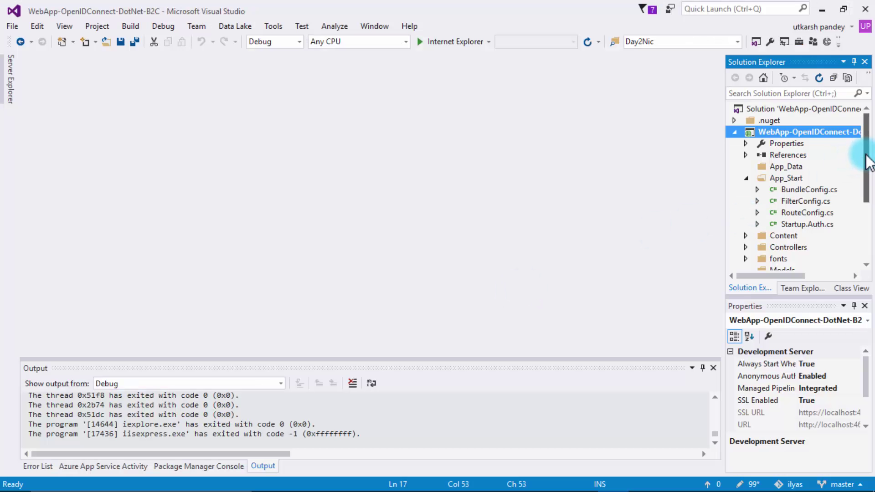
{"action": "left_click_drag", "start_coordinate": [866, 136], "coordinate": [868, 235]}
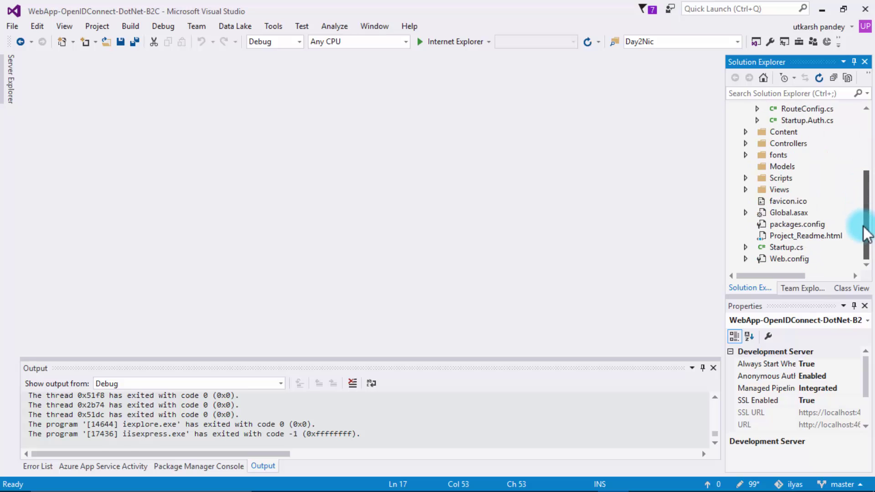
{"action": "double_click", "coordinate": [782, 258]}
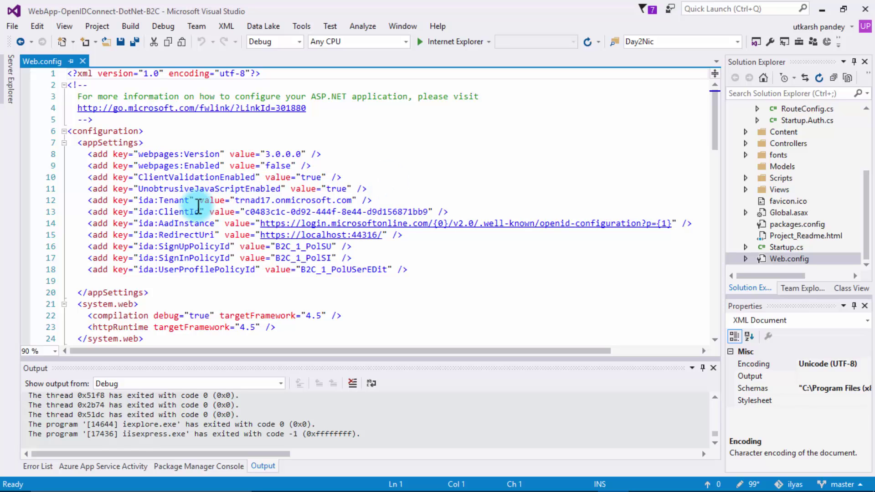
Copy the directory's domain name, demodirectory17.onmicrosoft.com, from the B2C settings in the Azure portal for the ida:Tenant key.
{"action": "double_click", "coordinate": [173, 201]}
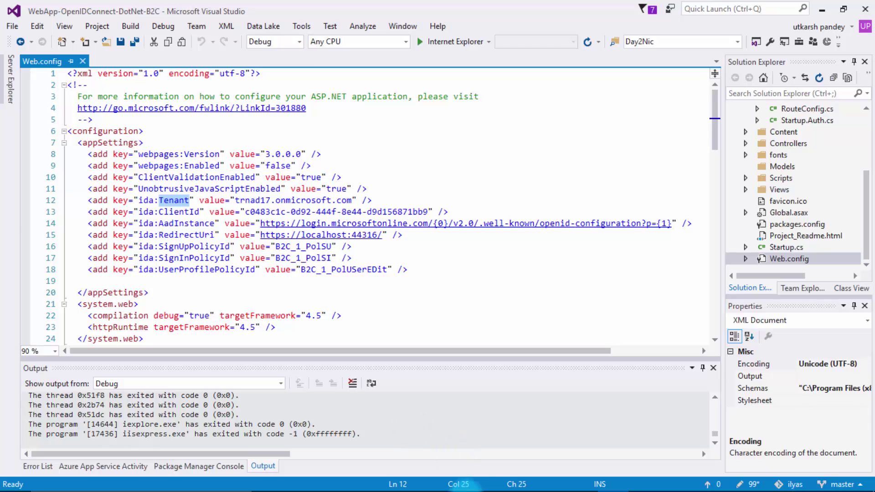
{"action": "left_click", "coordinate": [361, 481]}
{"action": "left_click_drag", "start_coordinate": [186, 115], "coordinate": [66, 117]}
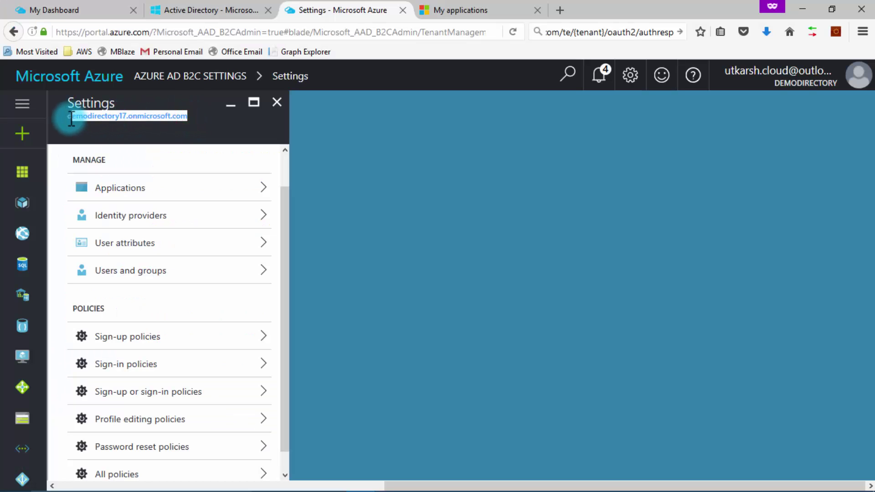
{"action": "right_click", "coordinate": [68, 116]}
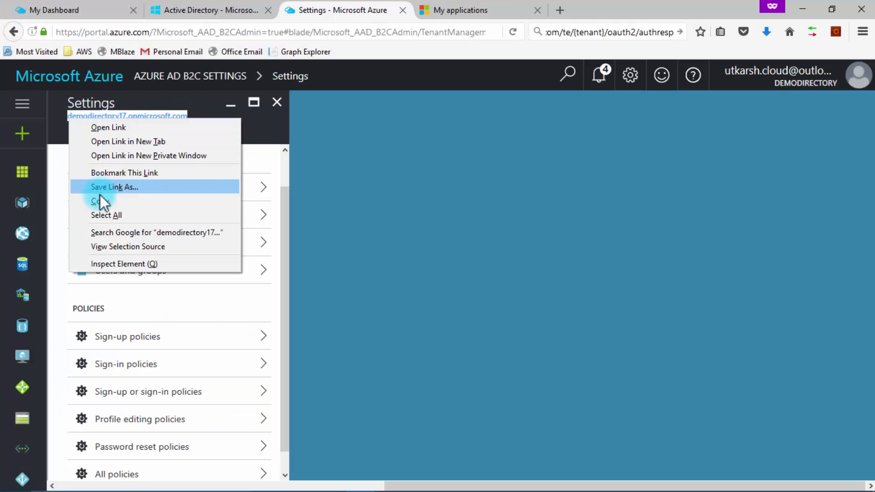
{"action": "left_click", "coordinate": [100, 201]}
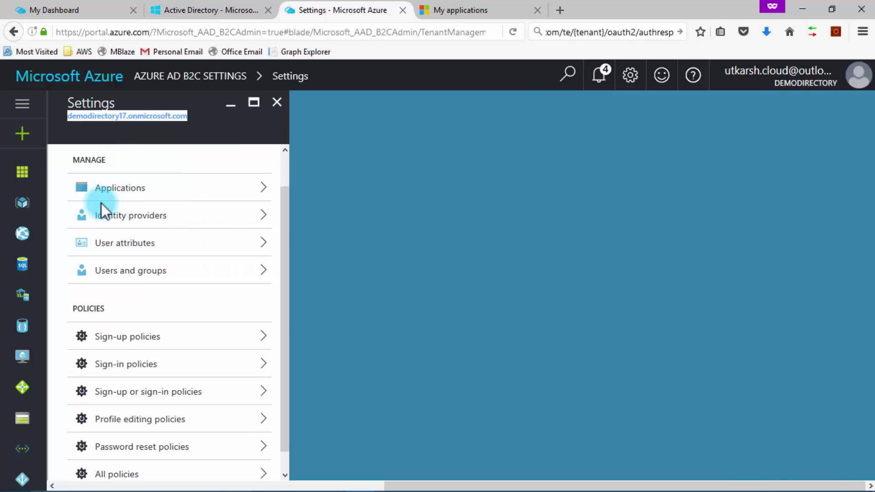
In Visual Studio, replace the ida:Tenant value in Web.config with demodirectory17.onmicrosoft.com.
{"action": "key", "text": "alt+Tab"}
{"action": "left_click", "coordinate": [235, 199]}
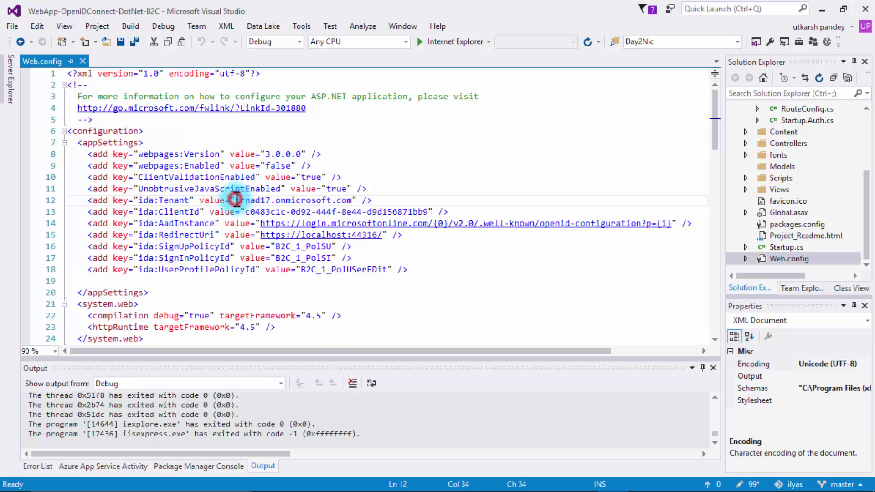
{"action": "double_click", "coordinate": [237, 201]}
{"action": "key", "text": "ctrl+shift+Right"}
{"action": "key", "text": "ctrl+shift+Right"}
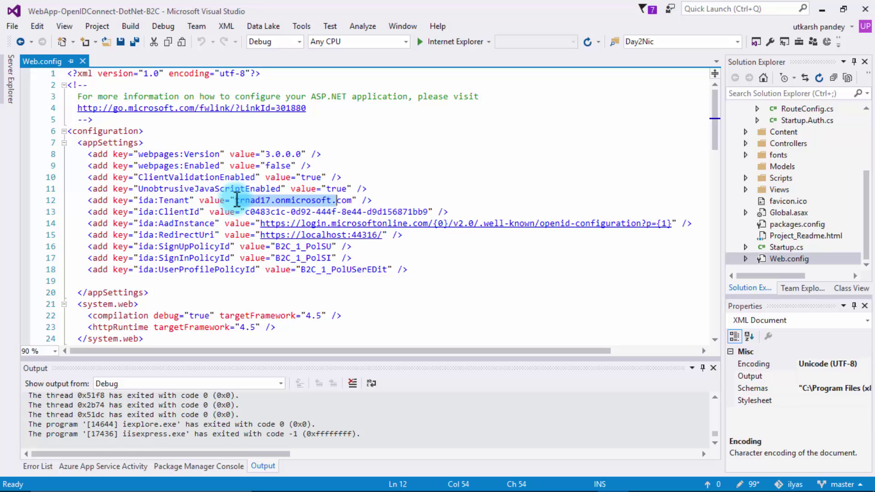
{"action": "key", "text": "ctrl+shift+Right"}
{"action": "key", "text": "ctrl+v"}
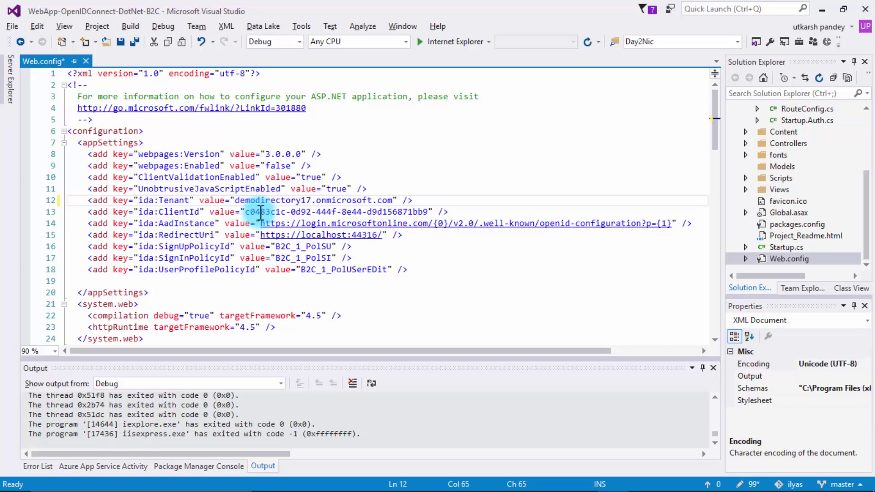
Copy the application ID of DemoApp17 from the directory's application list in the Azure portal.
{"action": "key", "text": "alt+Tab"}
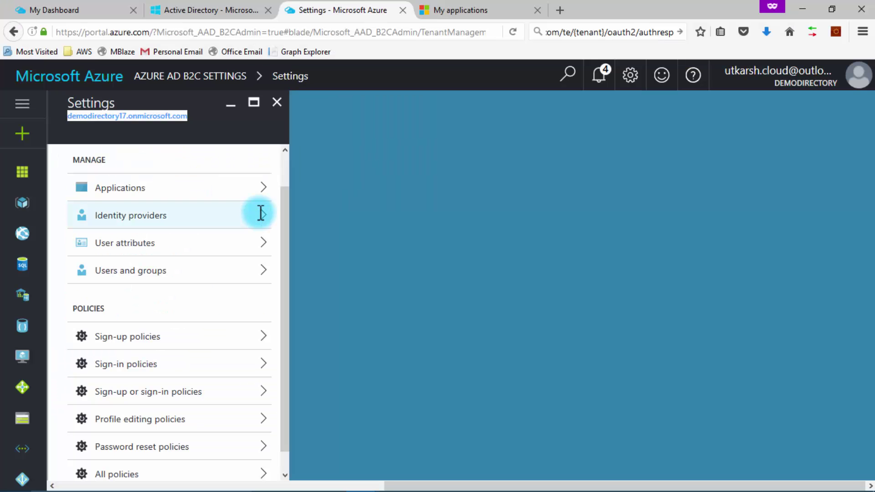
{"action": "left_click", "coordinate": [247, 187]}
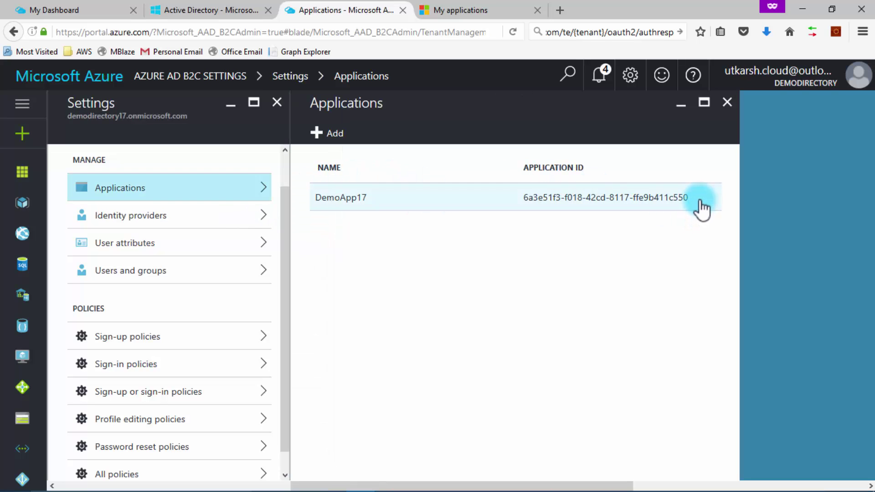
{"action": "left_click_drag", "start_coordinate": [688, 203], "coordinate": [528, 202]}
{"action": "right_click", "coordinate": [526, 200]}
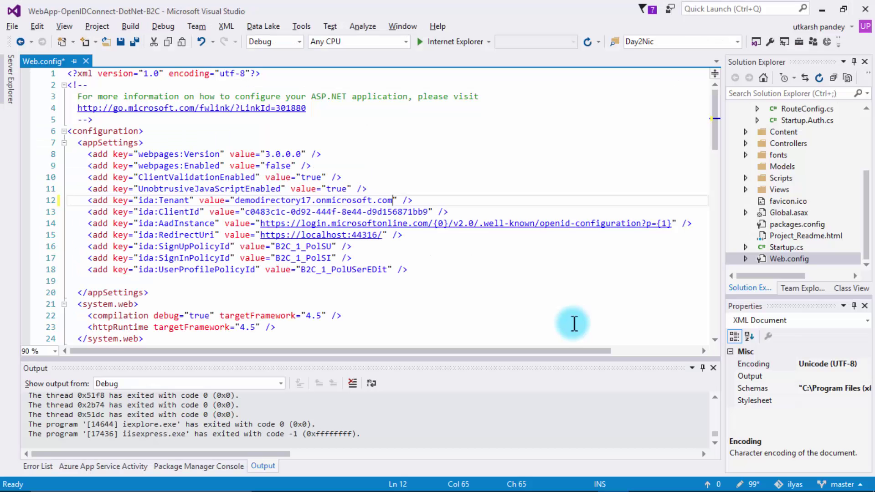
In Visual Studio, replace the ida:ClientId value in Web.config with the copied application ID of DemoApp17.
{"action": "left_click_drag", "start_coordinate": [393, 200], "coordinate": [236, 200]}
{"action": "left_click", "coordinate": [249, 211]}
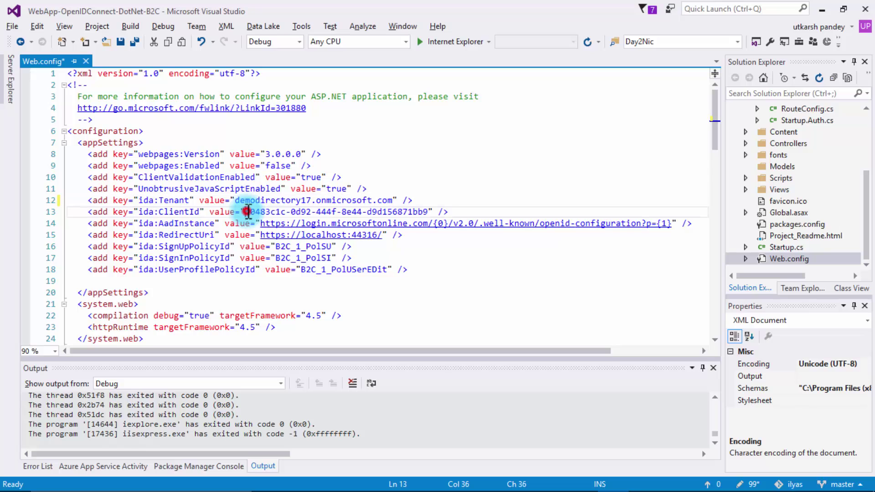
{"action": "key", "text": "ctrl+shift+Right"}
{"action": "key", "text": "ctrl+shift+Right"}
{"action": "key", "text": "ctrl+shift+Right"}
{"action": "key", "text": "ctrl+shift+Right"}
{"action": "key", "text": "ctrl+shift+Right"}
{"action": "key", "text": "ctrl+shift+Right"}
{"action": "key", "text": "ctrl+shift+Right"}
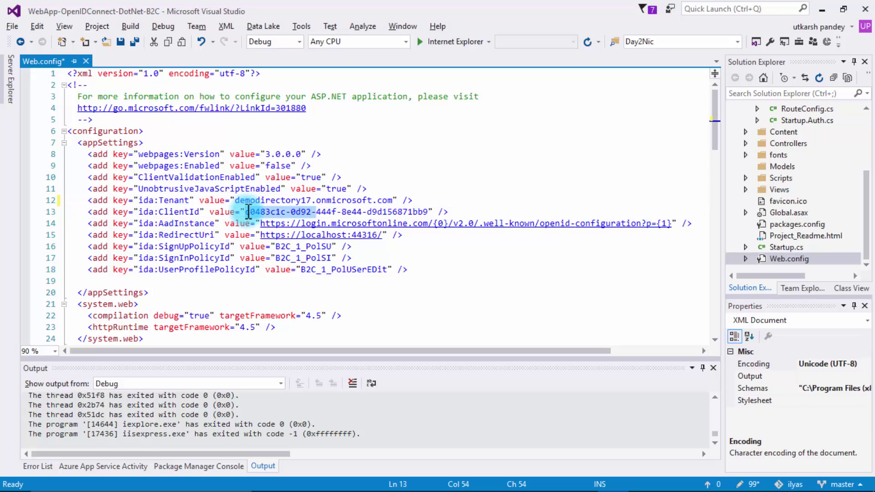
{"action": "key", "text": "ctrl+shift+Right"}
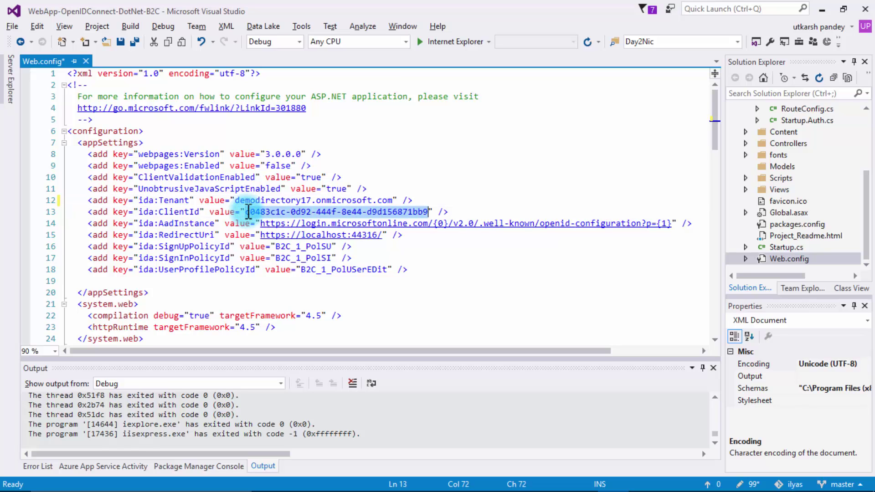
{"action": "key", "text": "ctrl+v"}
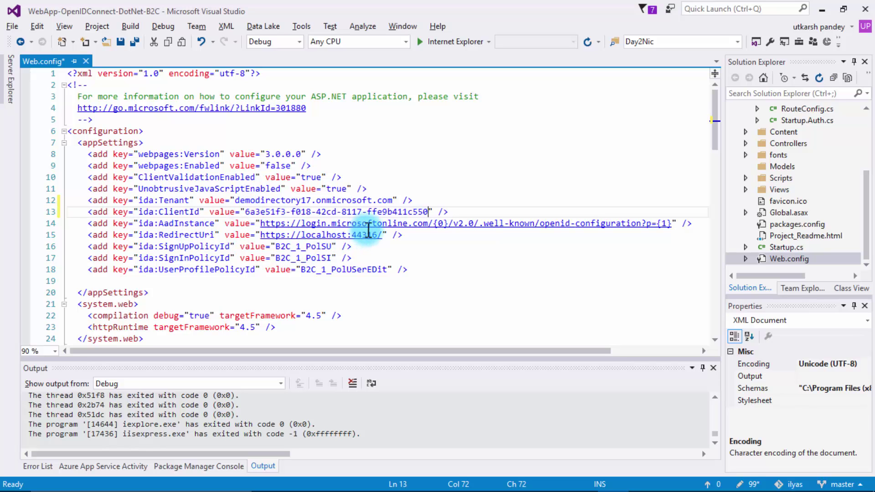
{"action": "left_click", "coordinate": [384, 236]}
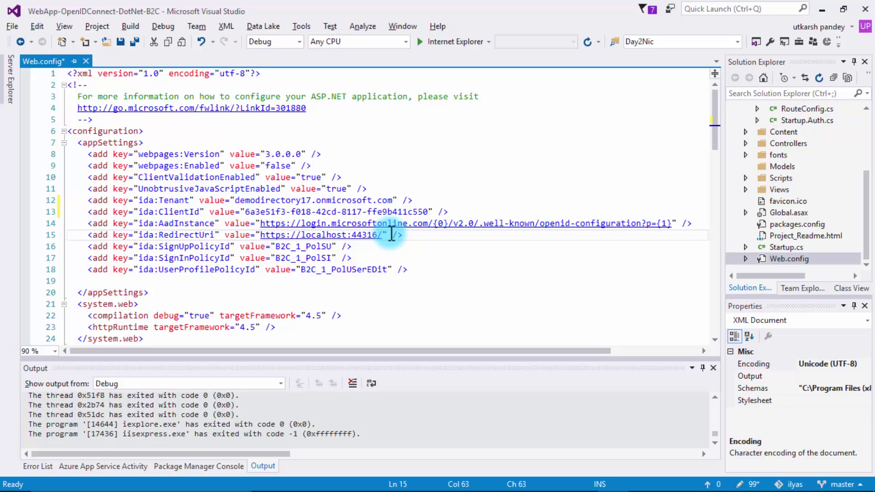
Copy the sign-up policy's name, B2C_1_SU-POL, from the Azure portal and set it as the ida:SignUpPolicyId value in Visual Studio's Web.config.
{"action": "left_click_drag", "start_coordinate": [533, 103], "coordinate": [438, 104]}
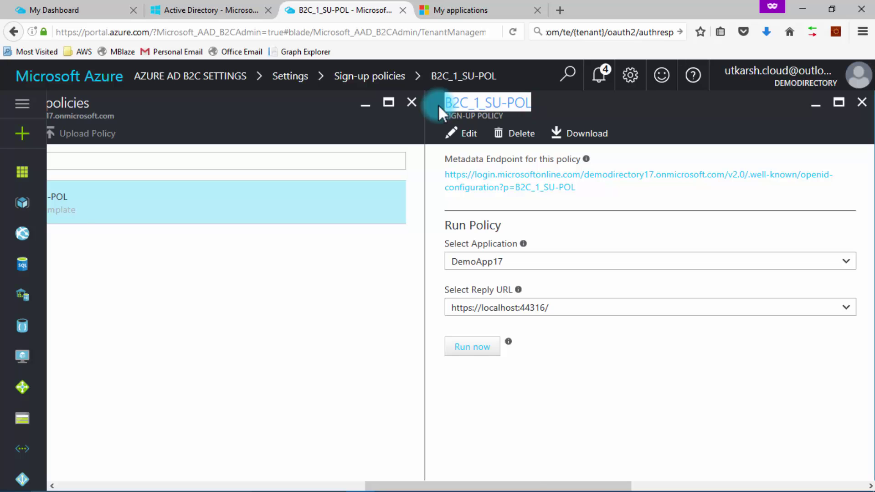
{"action": "key", "text": "alt+Tab"}
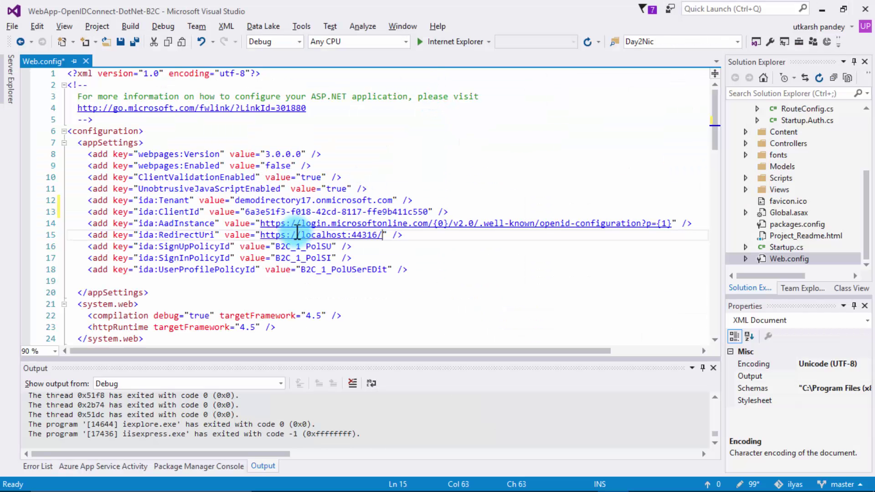
{"action": "left_click", "coordinate": [276, 247]}
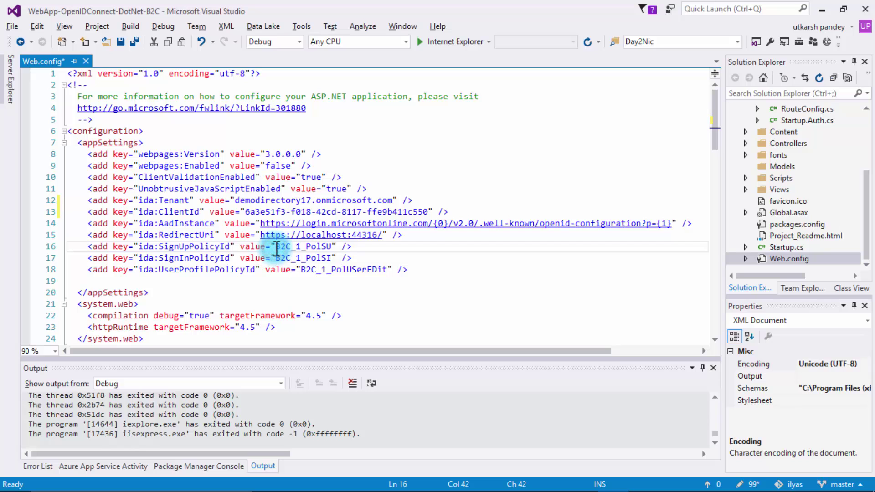
{"action": "double_click", "coordinate": [277, 247]}
{"action": "key", "text": "ctrl+v"}
Copy the sign-in policy's name, B2C_1_SI-POL, from the Azure portal and set it as the ida:SignInPolicyId value in Visual Studio's Web.config.
{"action": "key", "text": "alt+Tab"}
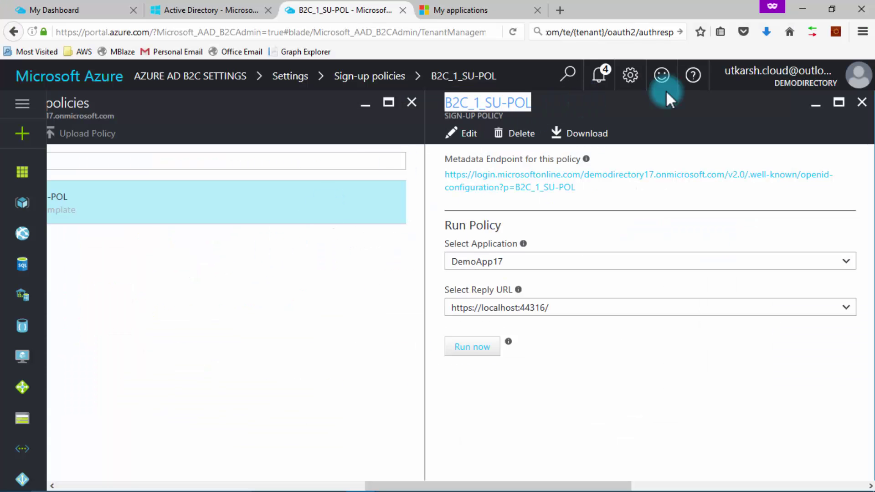
{"action": "left_click", "coordinate": [863, 103]}
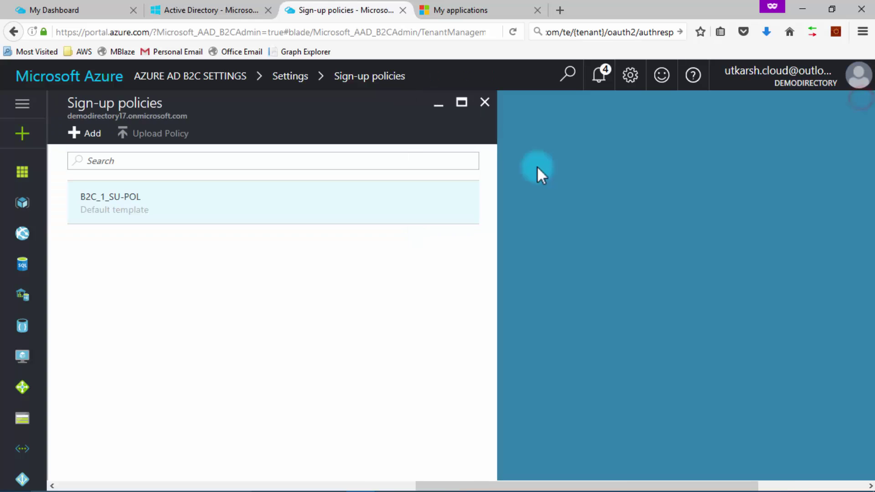
{"action": "left_click", "coordinate": [484, 103]}
{"action": "left_click", "coordinate": [169, 364]}
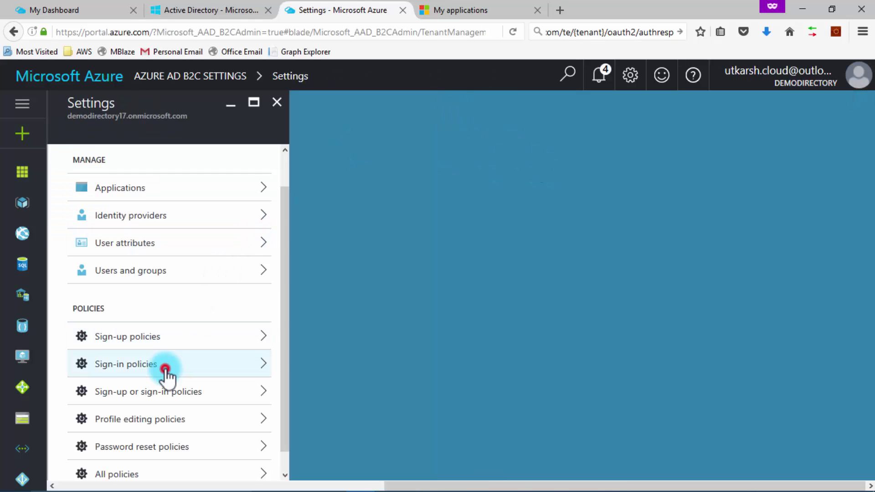
{"action": "left_click", "coordinate": [389, 210]}
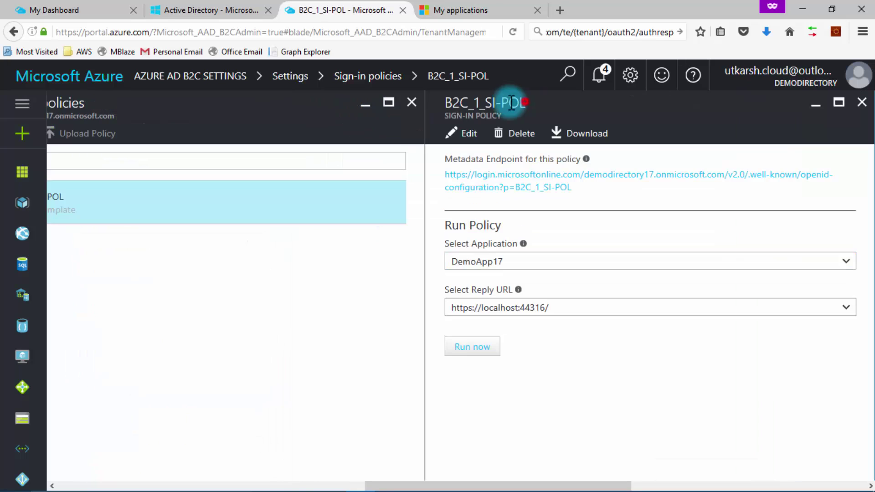
{"action": "left_click_drag", "start_coordinate": [524, 103], "coordinate": [448, 100]}
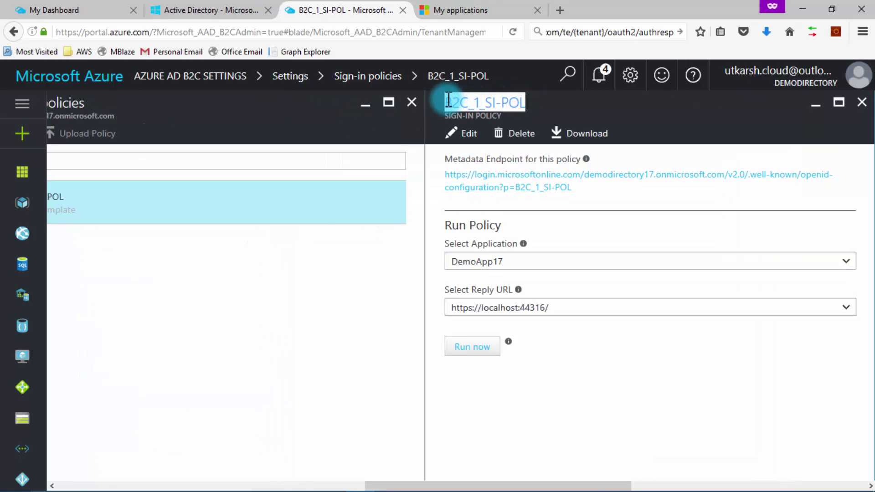
{"action": "key", "text": "ctrl+c"}
{"action": "key", "text": "alt+Tab"}
{"action": "key", "text": "ctrl+v"}
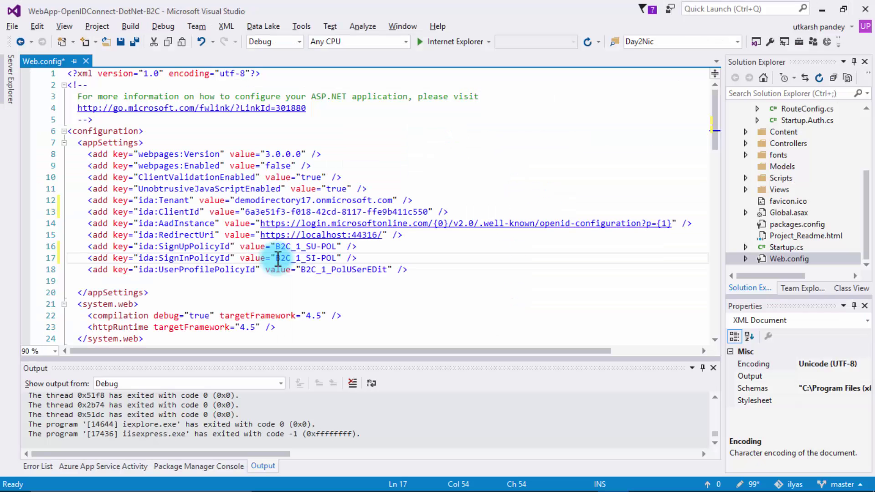
Copy the profile editing policy's name from the Azure portal, set ida:UserProfilePolicyId to B2C_1_PROEDIT-POL in Visual Studio's Web.config, and save the file.
{"action": "key", "text": "alt+Tab"}
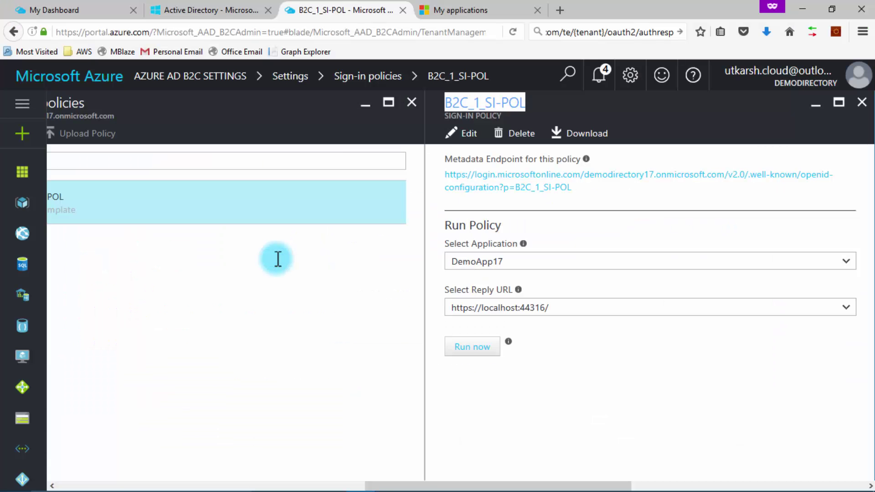
{"action": "left_click", "coordinate": [860, 106]}
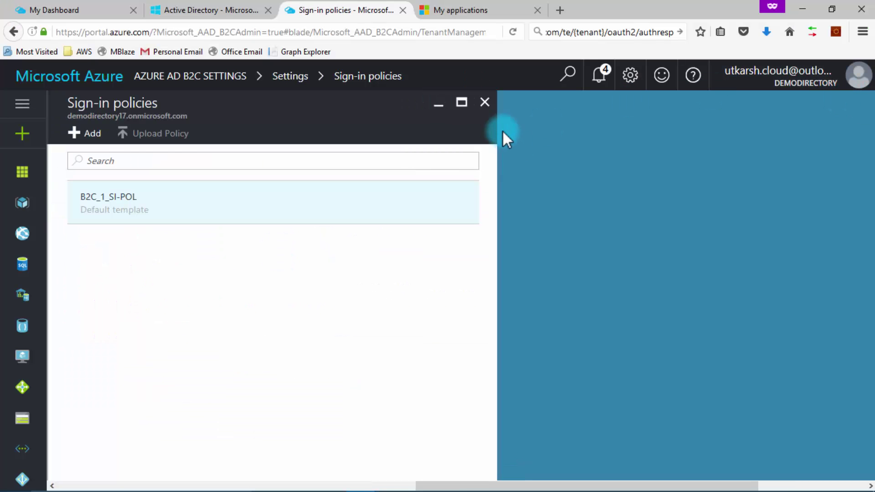
{"action": "left_click", "coordinate": [486, 104]}
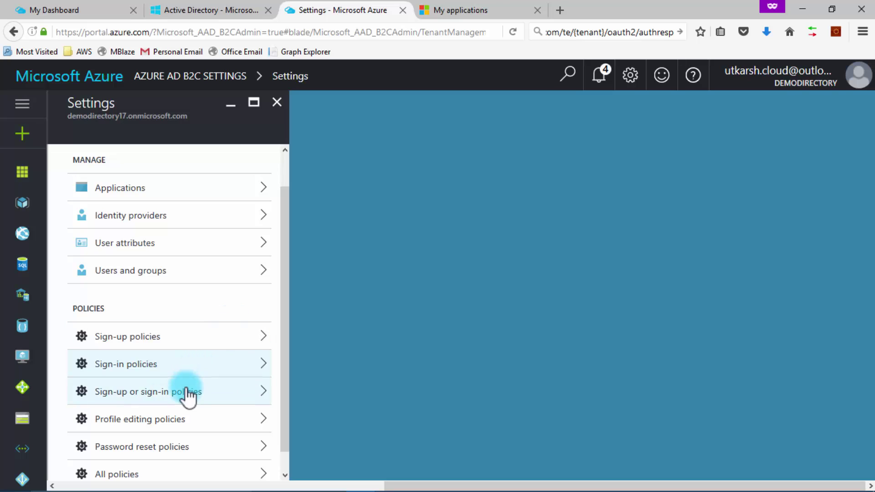
{"action": "left_click", "coordinate": [175, 421]}
{"action": "left_click_drag", "start_coordinate": [568, 104], "coordinate": [433, 91]}
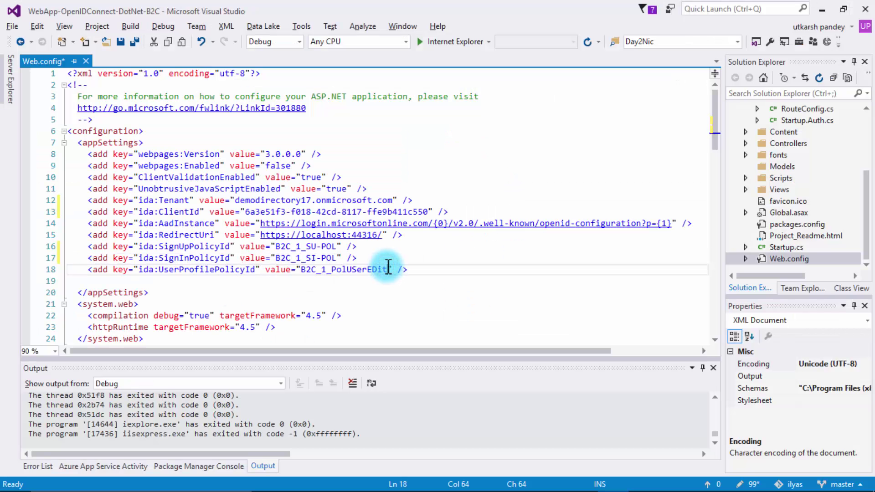
{"action": "double_click", "coordinate": [387, 269]}
{"action": "key", "text": "ctrl+v"}
{"action": "key", "text": "ctrl+s"}
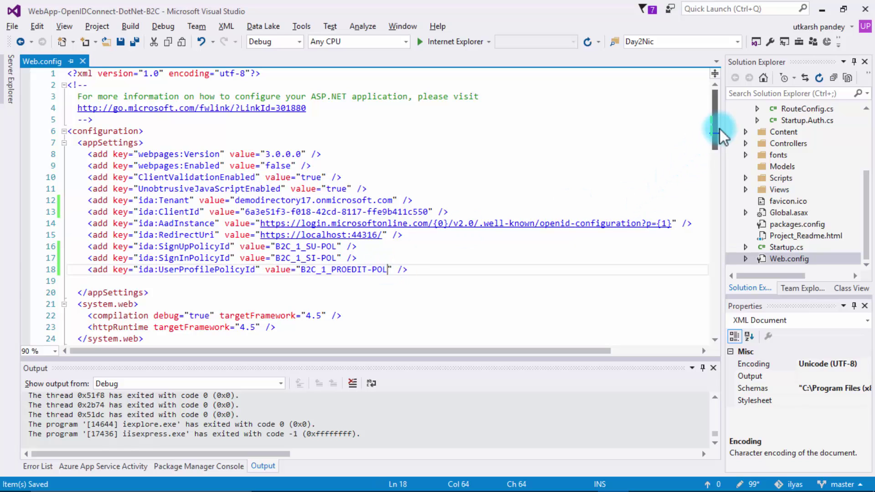
Open Startup.Auth.cs from App_Start and examine its app config settings, B2C policy identifiers and OpenID Connect parameters.
{"action": "left_click_drag", "start_coordinate": [714, 132], "coordinate": [714, 157]}
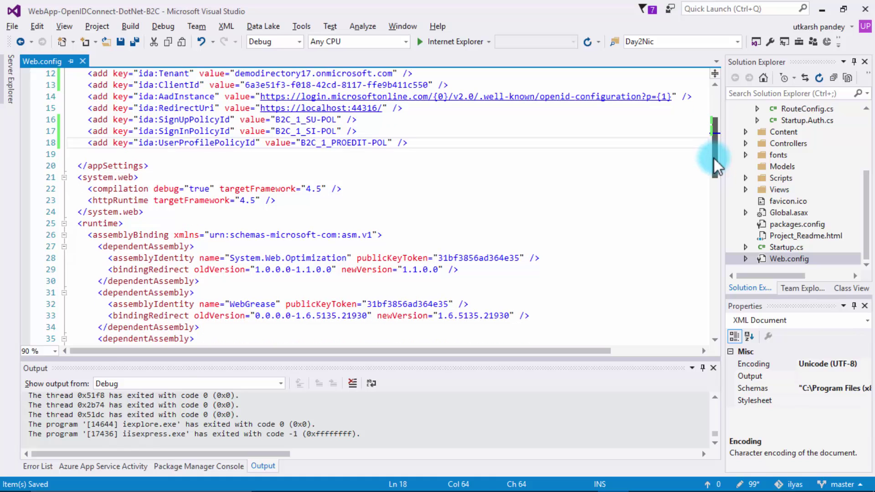
{"action": "scroll", "coordinate": [775, 187], "scroll_direction": "up", "scroll_amount": 2}
{"action": "double_click", "coordinate": [808, 189]}
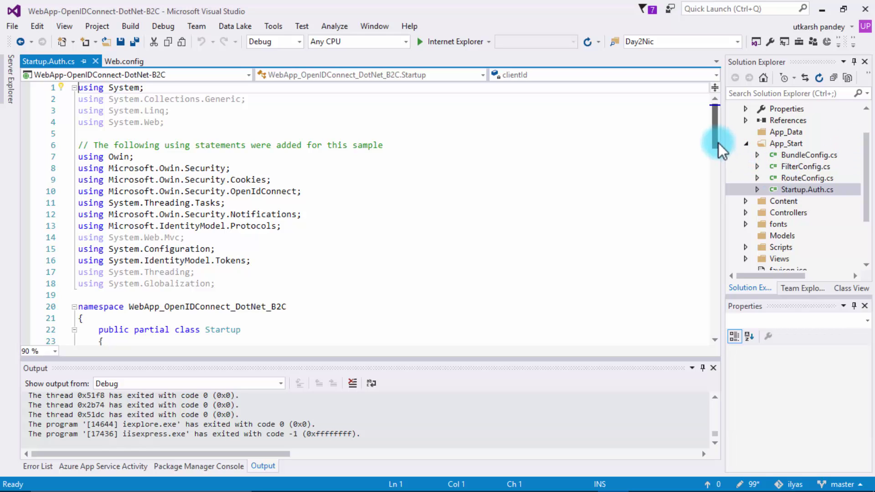
{"action": "left_click_drag", "start_coordinate": [715, 138], "coordinate": [715, 138]}
{"action": "left_click_drag", "start_coordinate": [715, 138], "coordinate": [715, 169]}
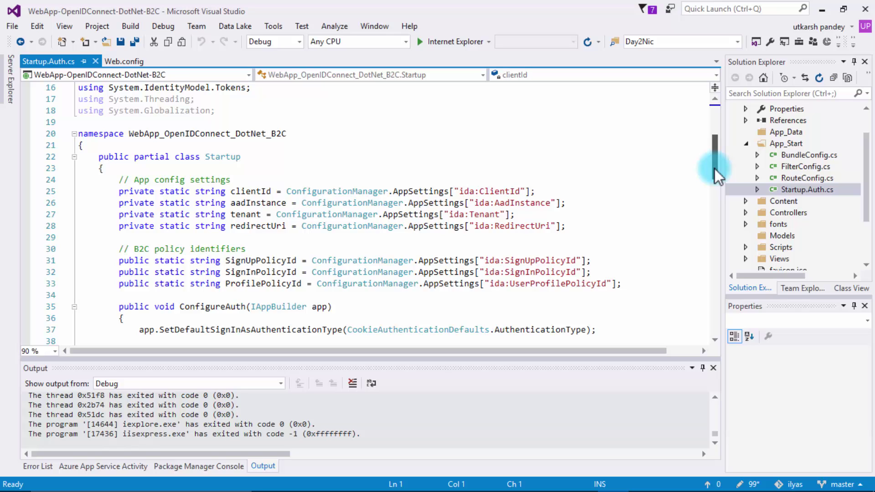
{"action": "left_click_drag", "start_coordinate": [714, 169], "coordinate": [717, 264]}
{"action": "left_click_drag", "start_coordinate": [717, 271], "coordinate": [718, 275]}
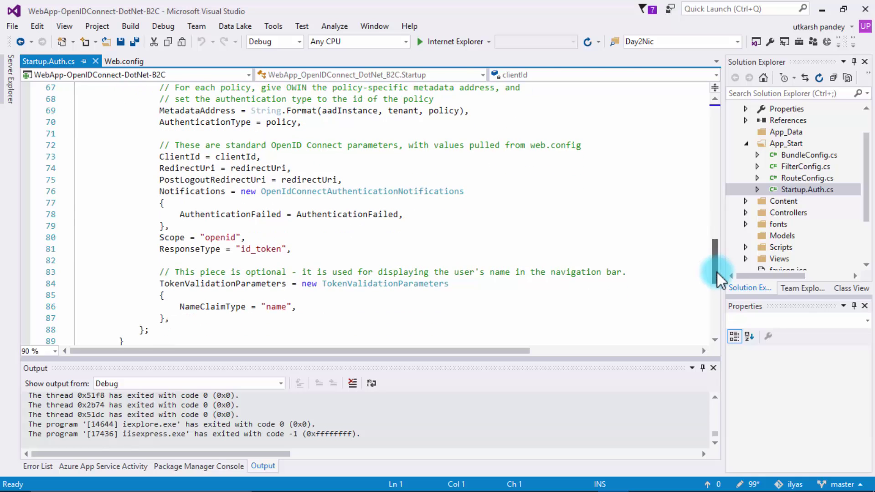
{"action": "left_click", "coordinate": [636, 214]}
Run the web app in Internet Explorer and continue to the localhost site despite its certificate error.
{"action": "left_click", "coordinate": [451, 42]}
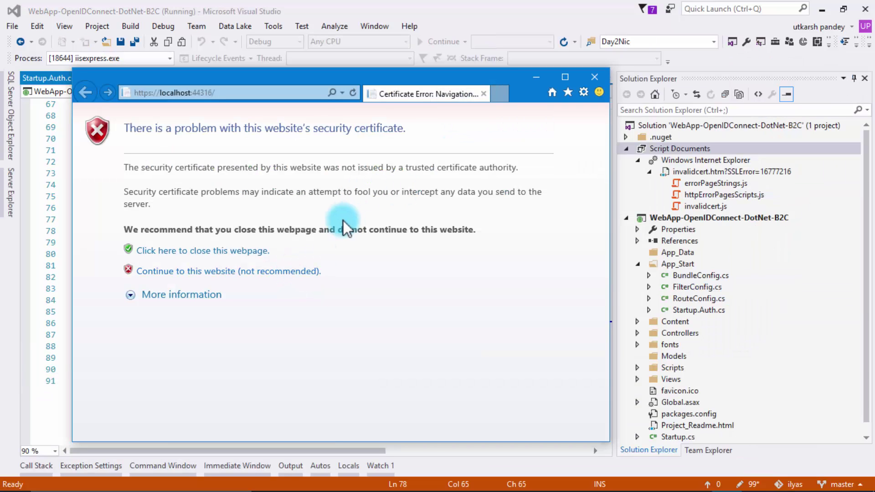
{"action": "left_click", "coordinate": [293, 272]}
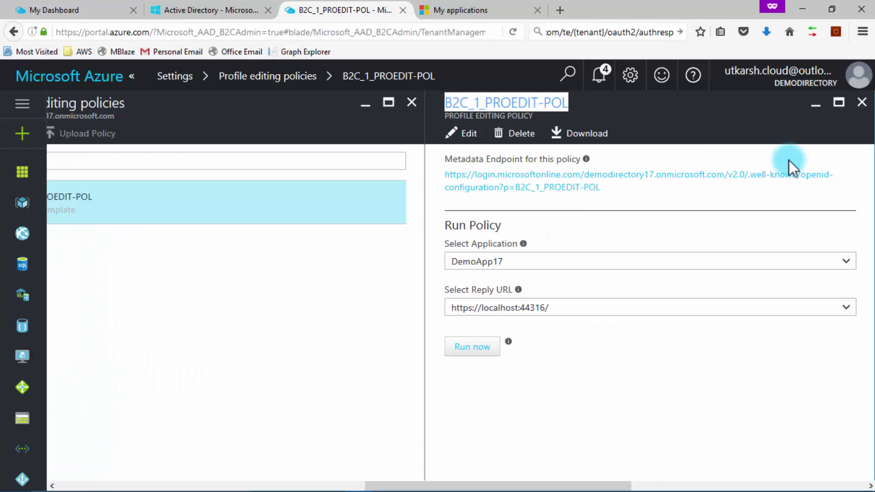
In the Azure portal, test-run the B2C_1_SU-POL sign-up policy for DemoApp17, view its sign-up page, and close that page.
{"action": "left_click", "coordinate": [862, 102]}
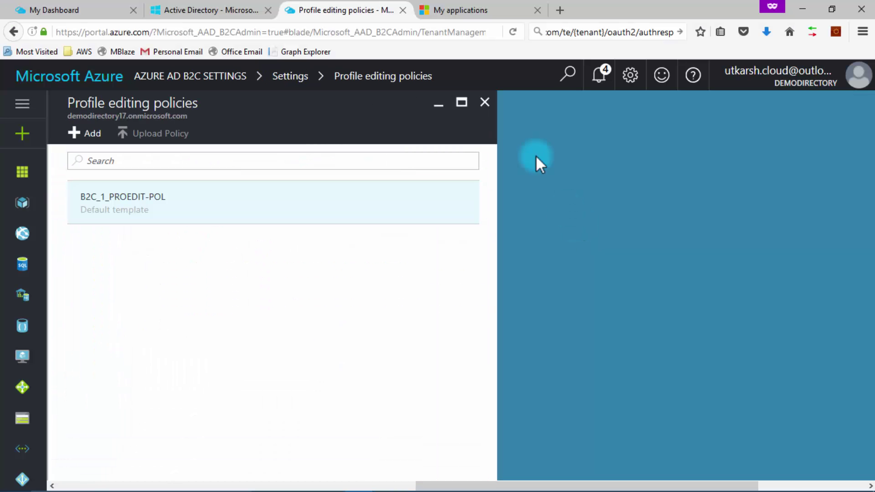
{"action": "left_click", "coordinate": [485, 103]}
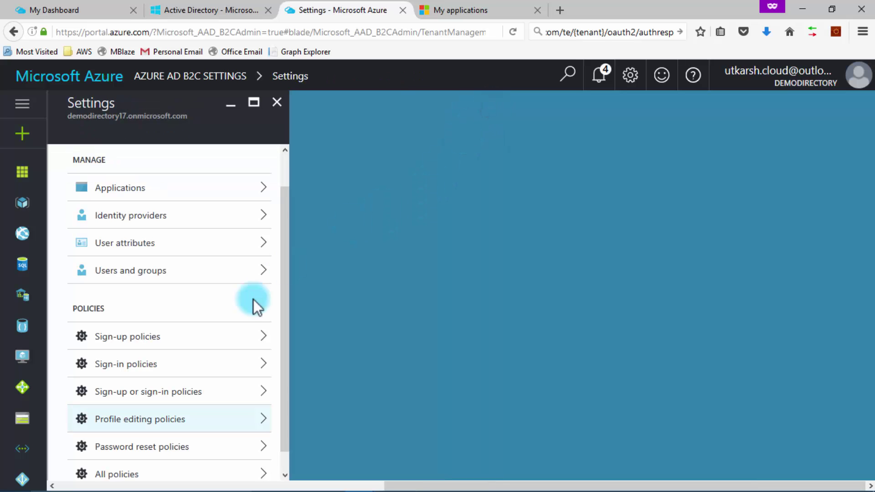
{"action": "left_click", "coordinate": [201, 341]}
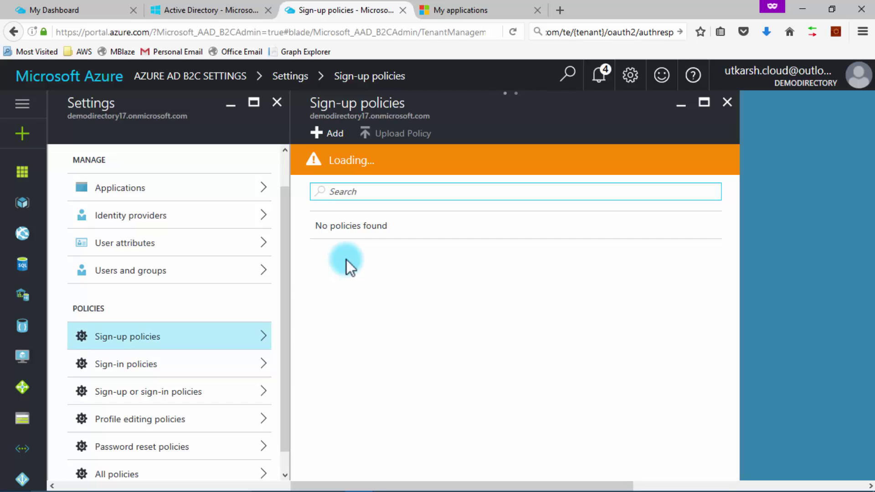
{"action": "left_click", "coordinate": [365, 212]}
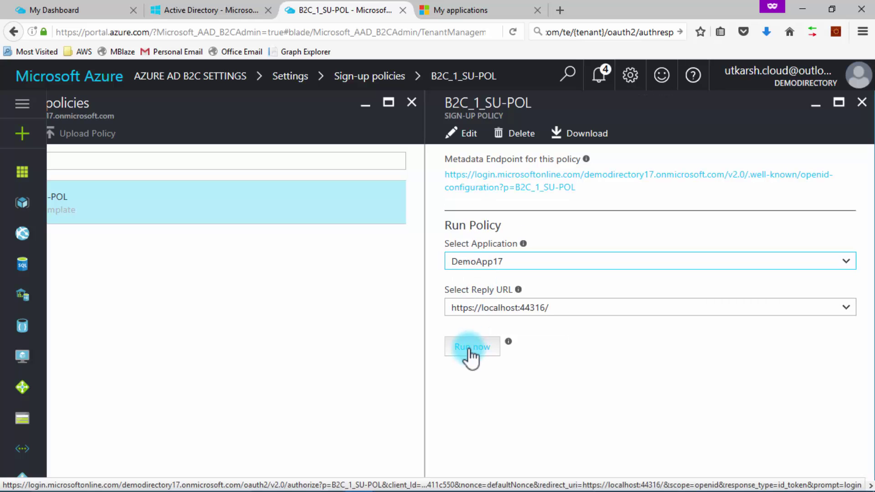
{"action": "left_click", "coordinate": [469, 351]}
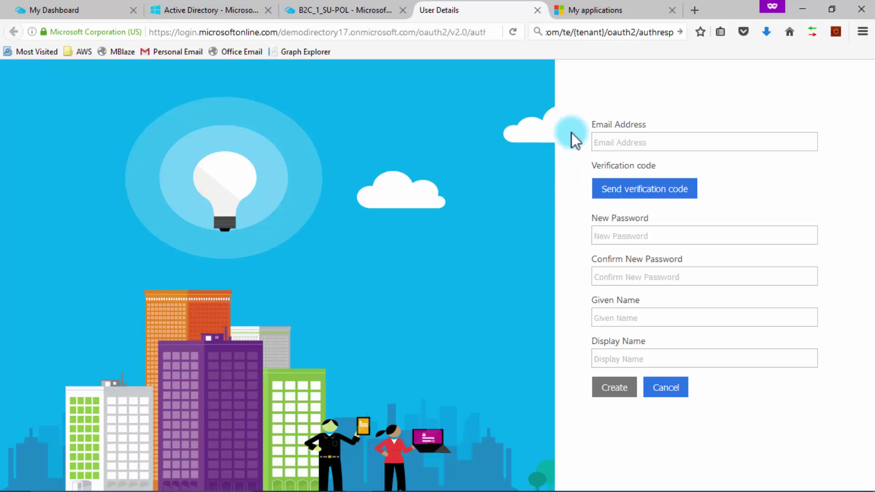
{"action": "left_click", "coordinate": [537, 10]}
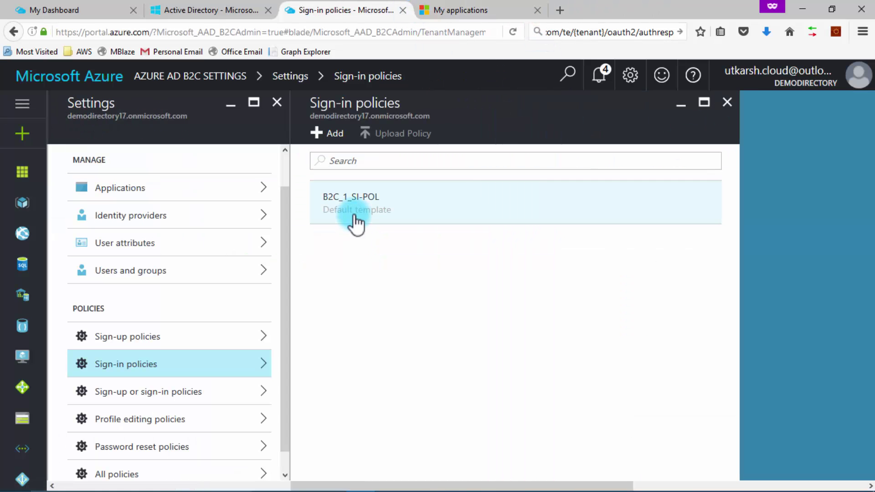
Test-run the B2C_1_SI-POL sign-in policy for DemoApp17, view its sign-in page, and return to the B2C settings.
{"action": "left_click", "coordinate": [355, 220]}
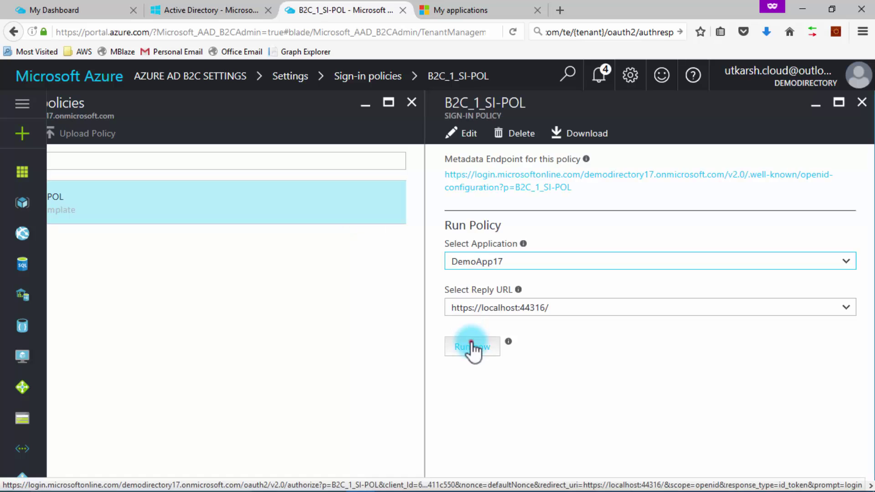
{"action": "left_click", "coordinate": [472, 347]}
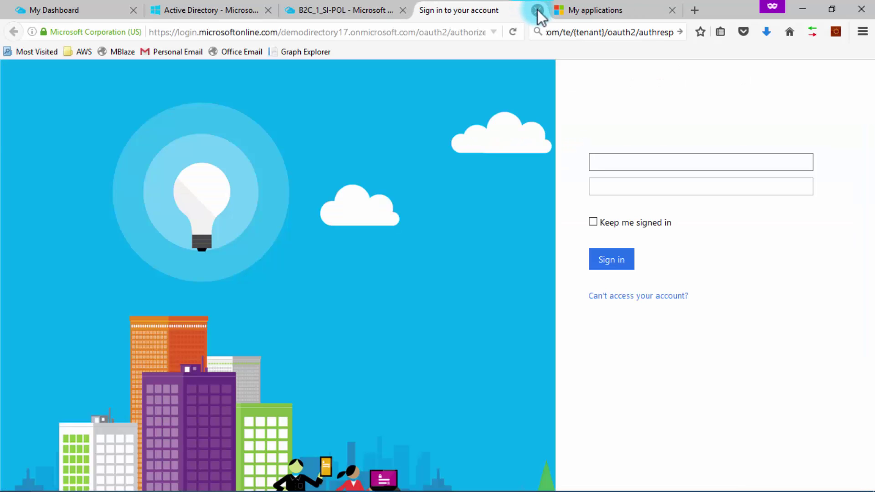
{"action": "left_click", "coordinate": [538, 10]}
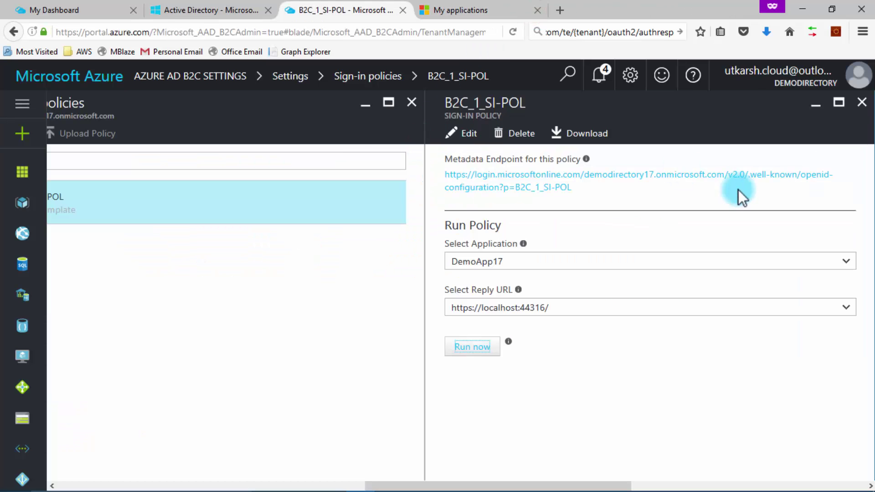
{"action": "left_click", "coordinate": [862, 102]}
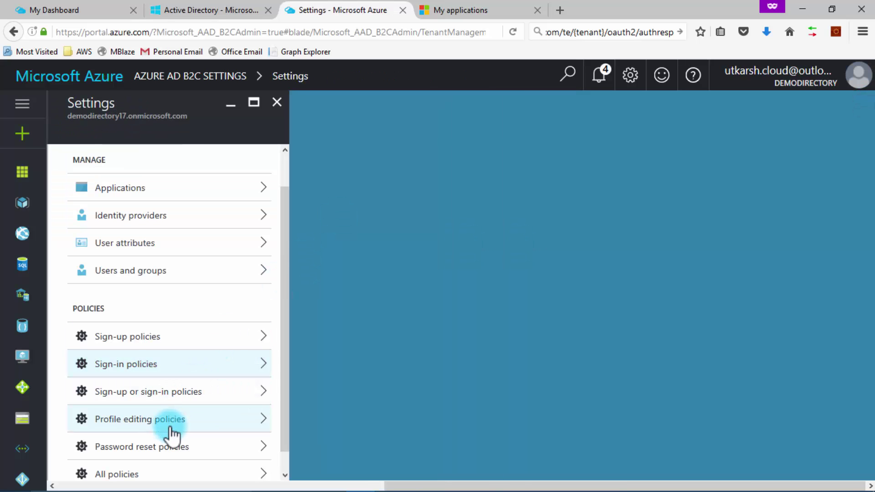
Open the B2C_1_PROEDIT-POL profile editing policy for DemoApp17, and open the web app's sign-in page in a maximized Internet Explorer window.
{"action": "left_click", "coordinate": [170, 420]}
{"action": "left_click", "coordinate": [359, 224]}
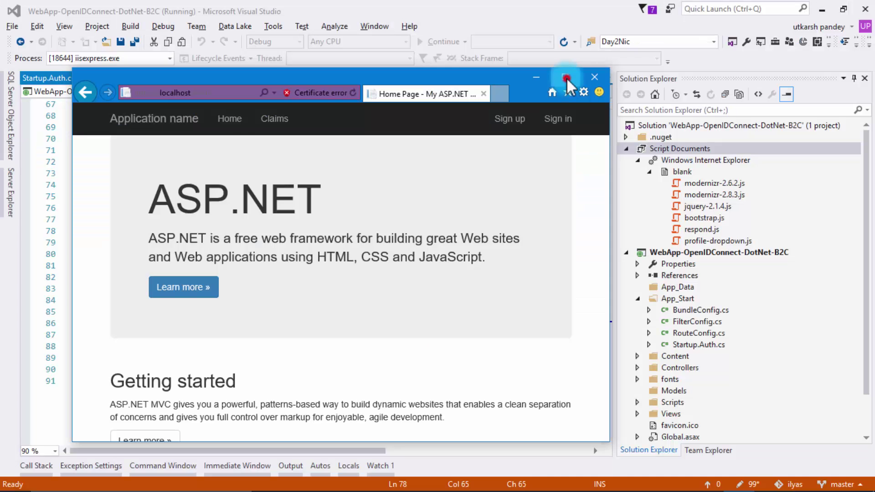
{"action": "left_click", "coordinate": [566, 79]}
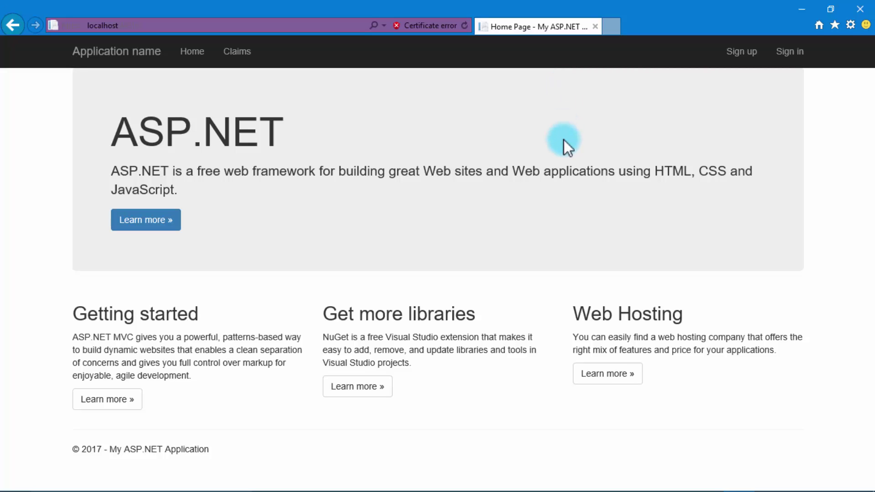
{"action": "left_click", "coordinate": [799, 53]}
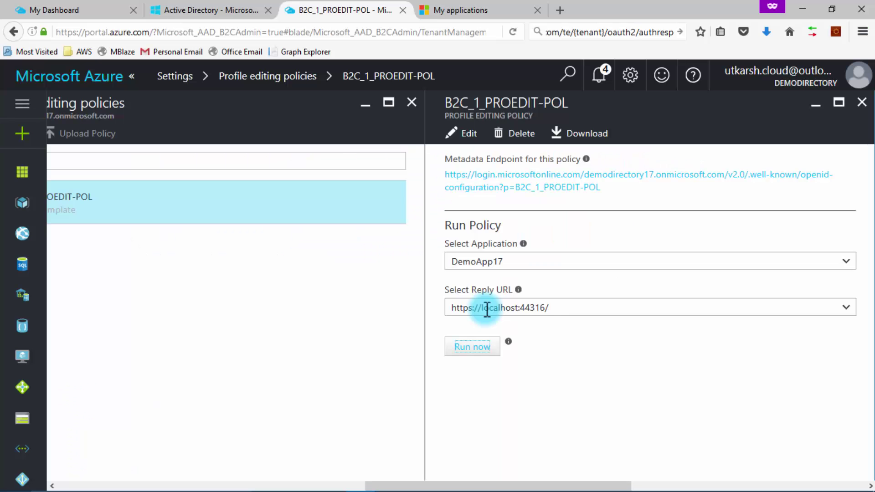
Start adding a new organization user to demodirectory in the classic Azure portal, with the user name demouser.
{"action": "left_click", "coordinate": [216, 11]}
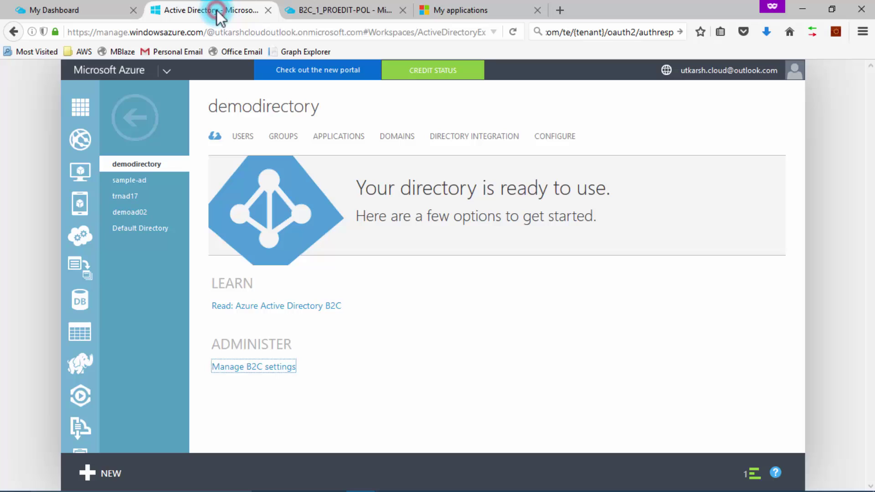
{"action": "left_click", "coordinate": [245, 136]}
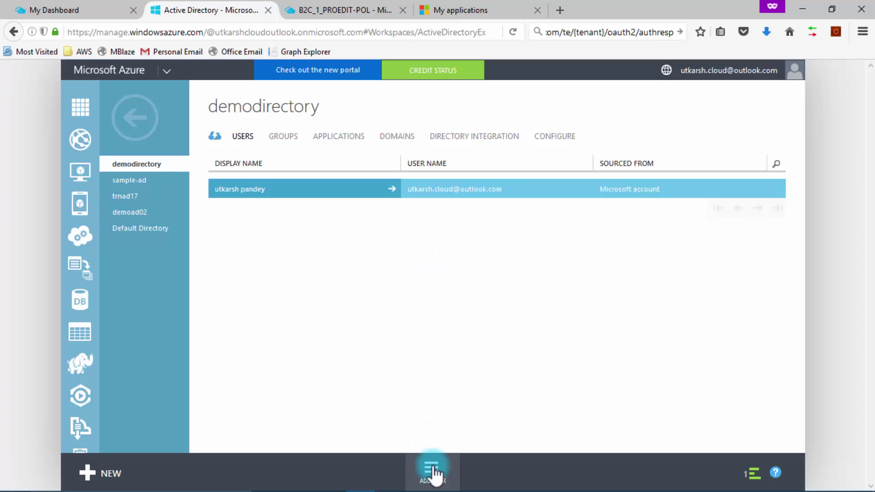
{"action": "left_click", "coordinate": [431, 469]}
{"action": "left_click", "coordinate": [304, 252]}
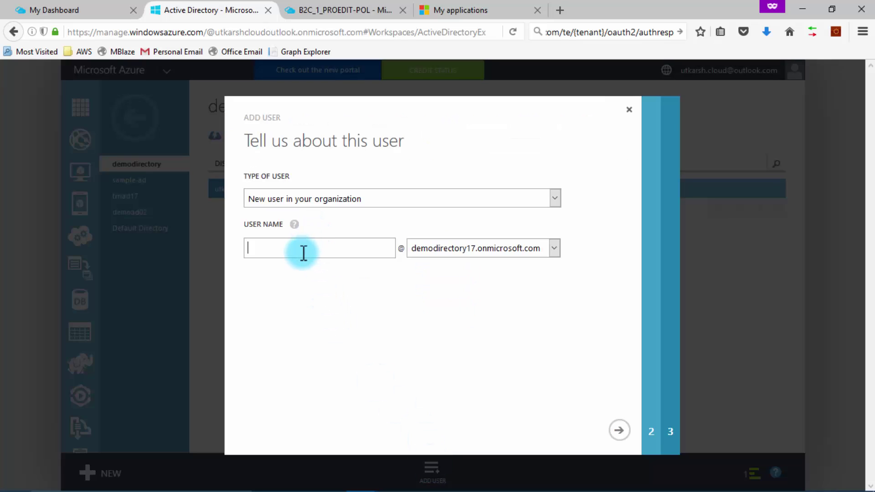
{"action": "type", "text": "demouser"}
{"action": "left_click", "coordinate": [616, 432]}
Fill in the user profile with first name demo, last name user and display name demo, and create the account with a temporary password.
{"action": "left_click", "coordinate": [377, 190]}
{"action": "type", "text": "demo"}
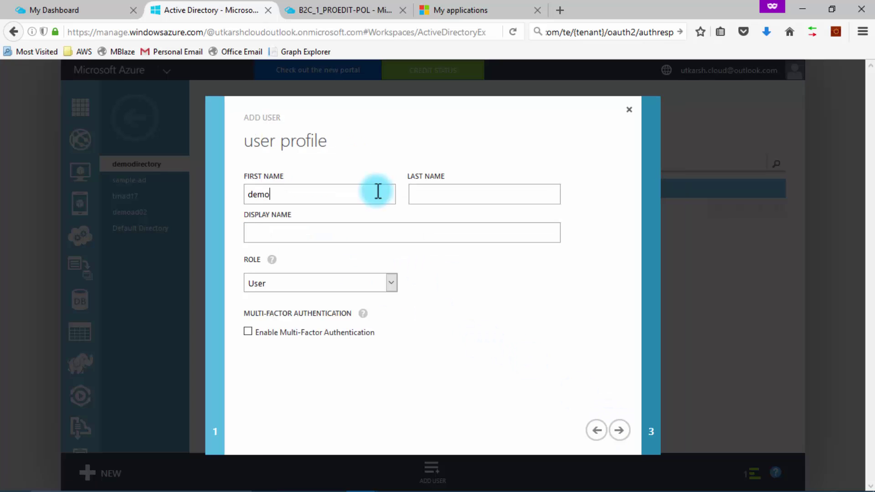
{"action": "key", "text": "Tab"}
{"action": "type", "text": "user"}
{"action": "type", "text": "demo"}
{"action": "left_click", "coordinate": [606, 419]}
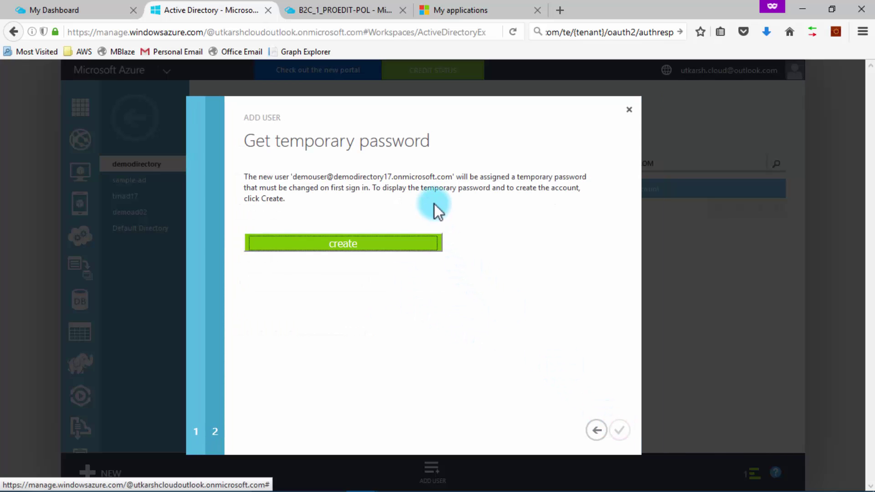
{"action": "left_click", "coordinate": [377, 248]}
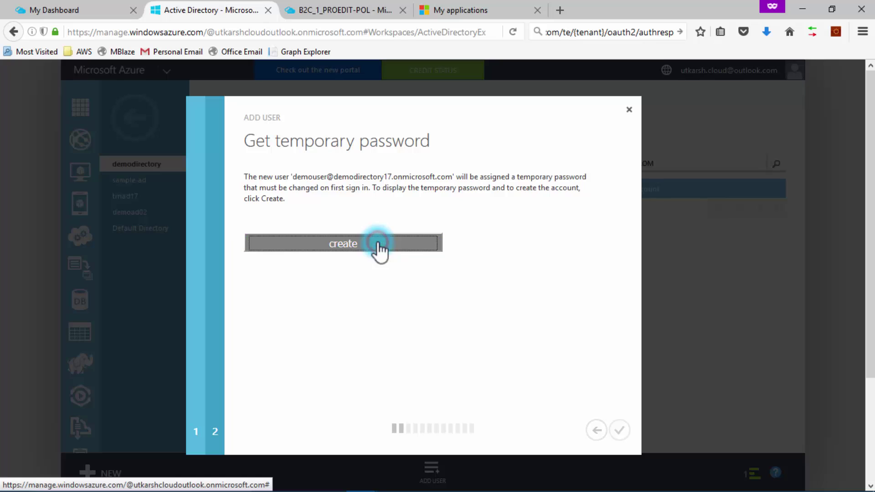
Copy the new account's full sign-in name and finish the user creation dialog.
{"action": "left_click_drag", "start_coordinate": [332, 177], "coordinate": [492, 177]}
{"action": "key", "text": "ctrl+c"}
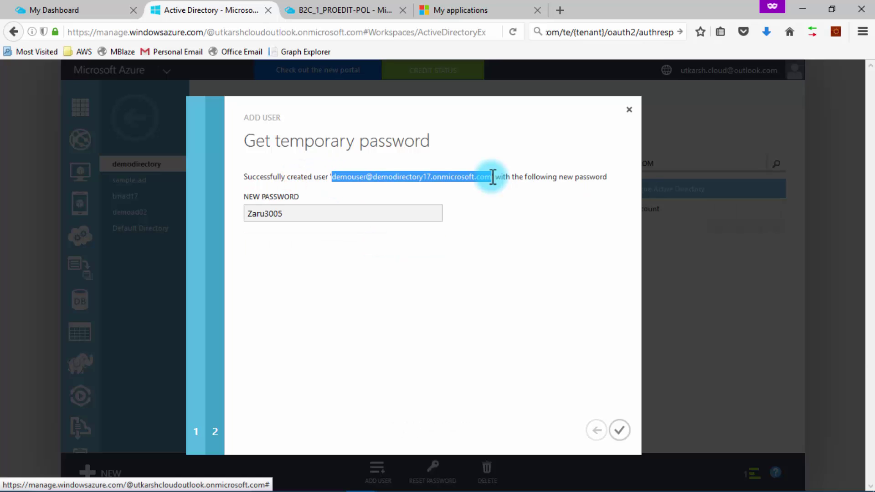
{"action": "left_click", "coordinate": [620, 433]}
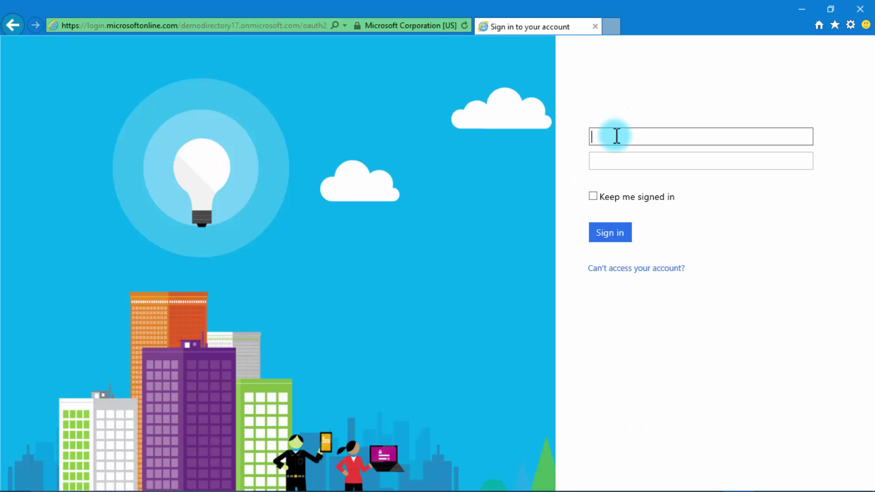
Sign in to the web app with the copied account name and temporary password, and update the account password as required.
{"action": "key", "text": "ctrl+v"}
{"action": "left_click", "coordinate": [608, 161]}
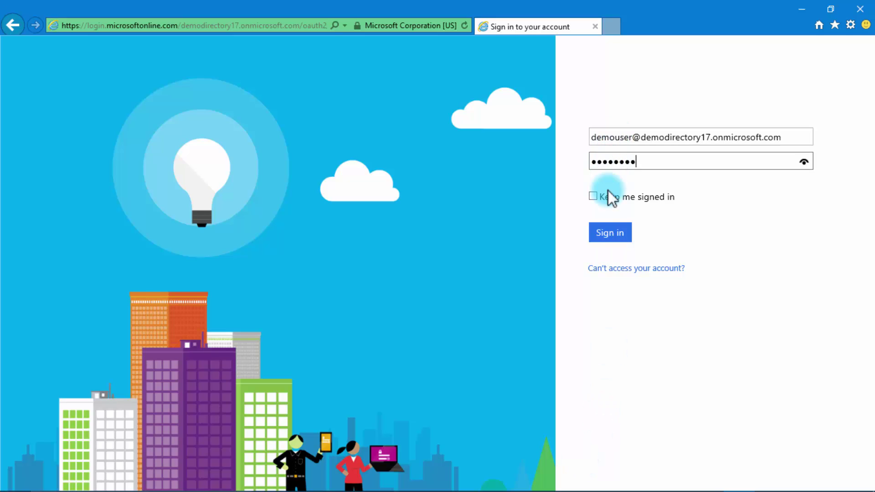
{"action": "left_click", "coordinate": [601, 233]}
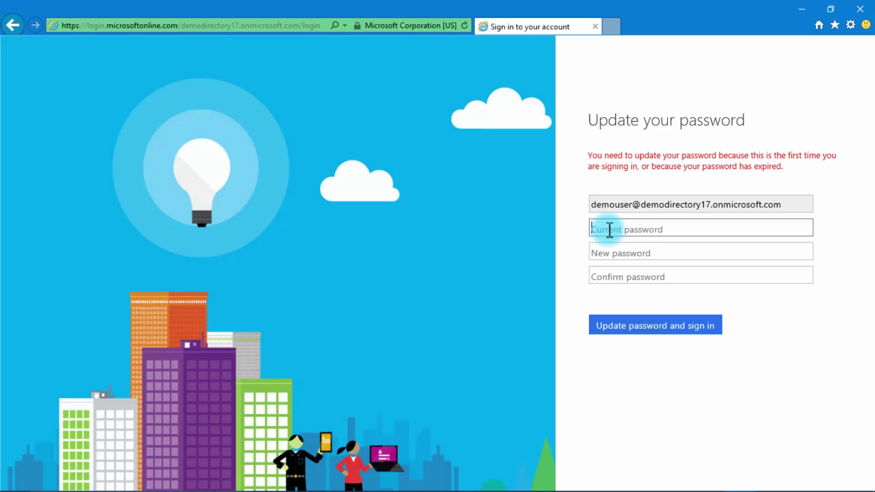
{"action": "left_click", "coordinate": [630, 326]}
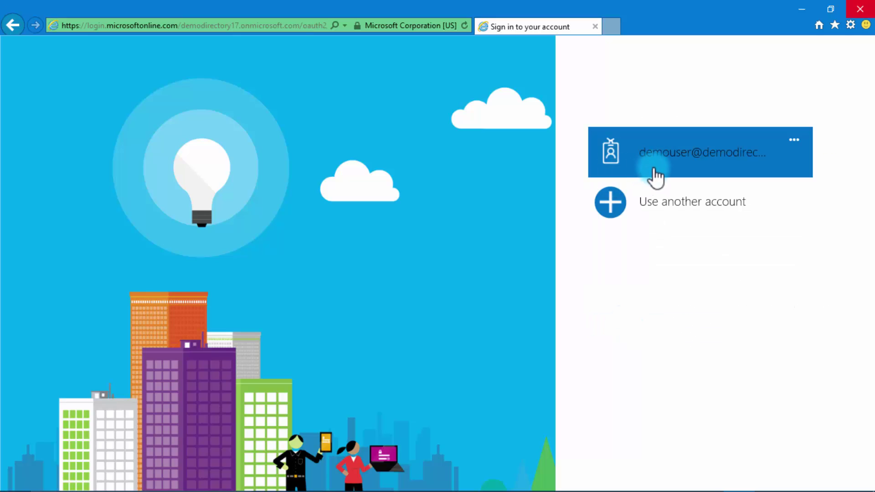
Choose the demouser account on the sign-in page, enter its password and sign in to the web app.
{"action": "left_click", "coordinate": [656, 176]}
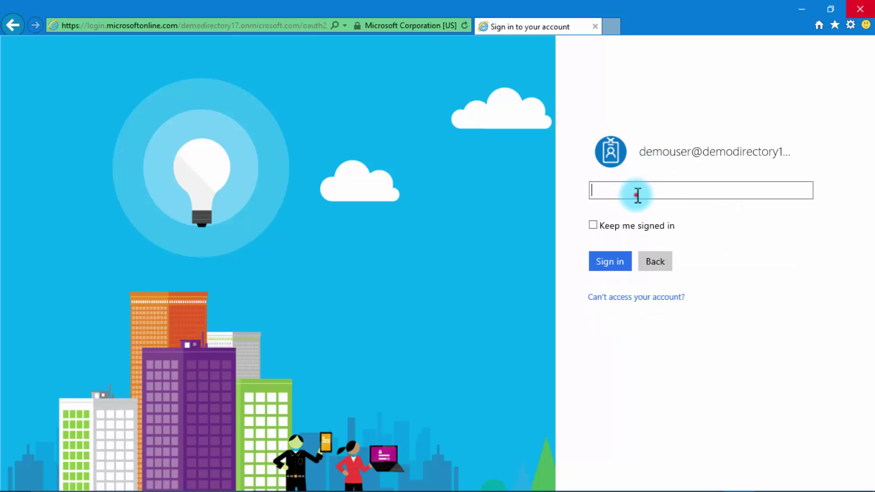
{"action": "left_click", "coordinate": [637, 196]}
{"action": "type", "text": "••••••••••••"}
{"action": "left_click", "coordinate": [610, 264]}
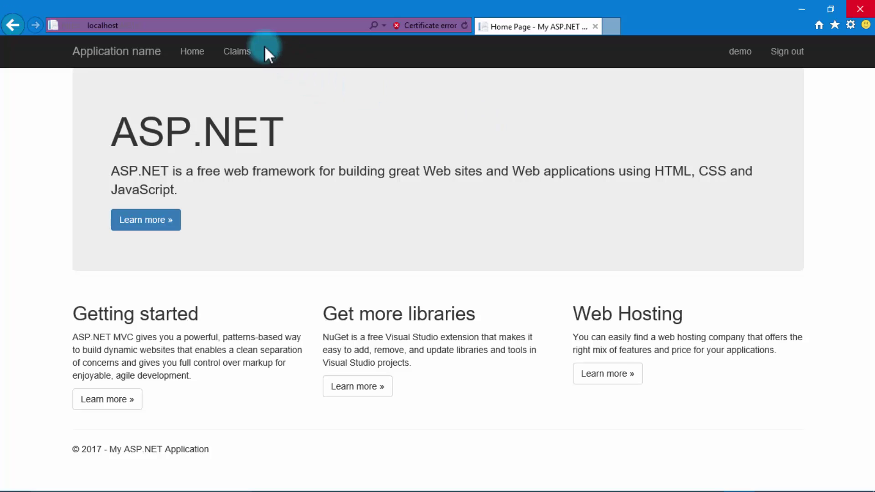
View the signed-in account's claims in the web app, and sign out to open the sign-up page.
{"action": "left_click", "coordinate": [243, 54]}
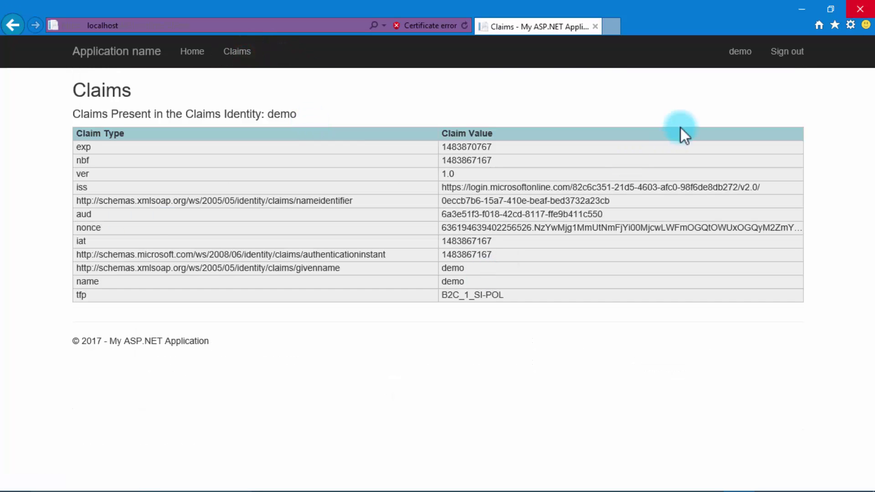
{"action": "left_click", "coordinate": [785, 54]}
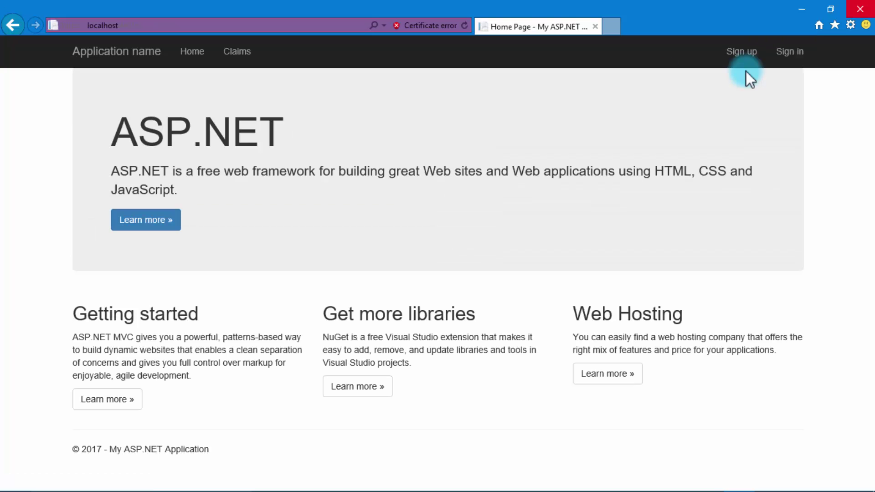
{"action": "left_click", "coordinate": [743, 52]}
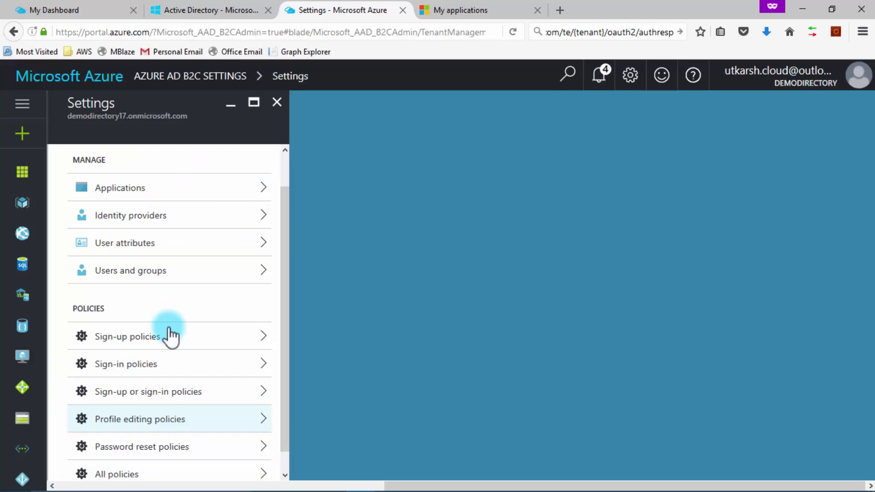
Edit the B2C_1_SU-POL sign-up policy to use MSA instead of Email signup as identity provider, save it, and return to the B2C settings.
{"action": "left_click", "coordinate": [162, 345]}
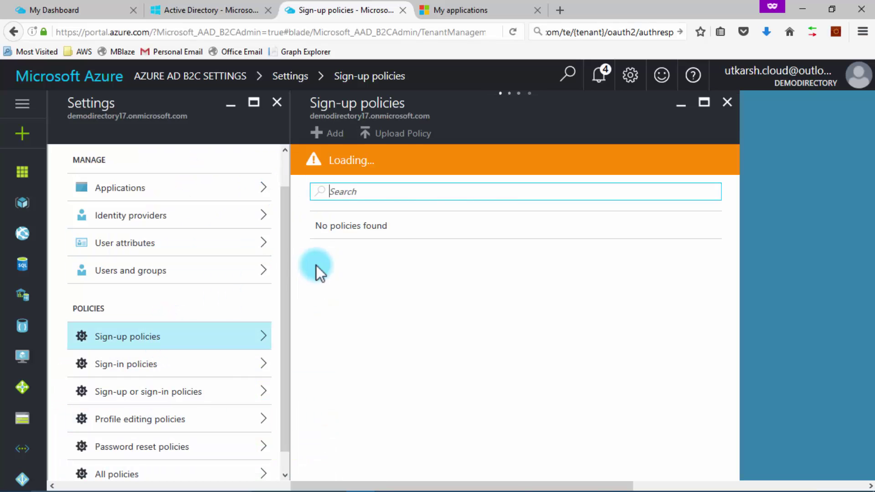
{"action": "left_click", "coordinate": [458, 201]}
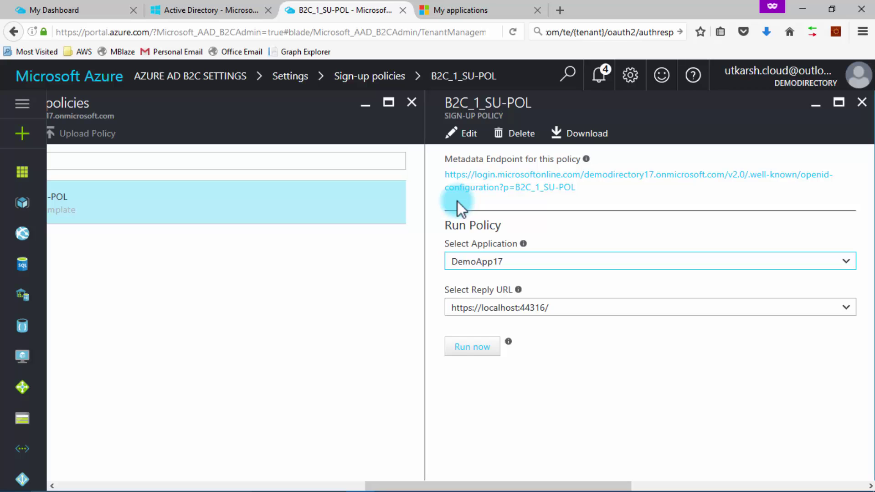
{"action": "left_click", "coordinate": [466, 134]}
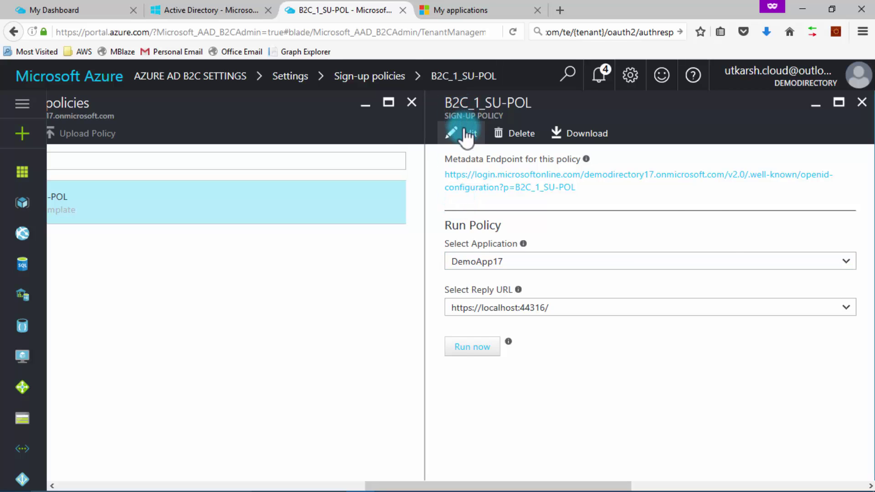
{"action": "left_click", "coordinate": [727, 237]}
{"action": "left_click", "coordinate": [608, 262]}
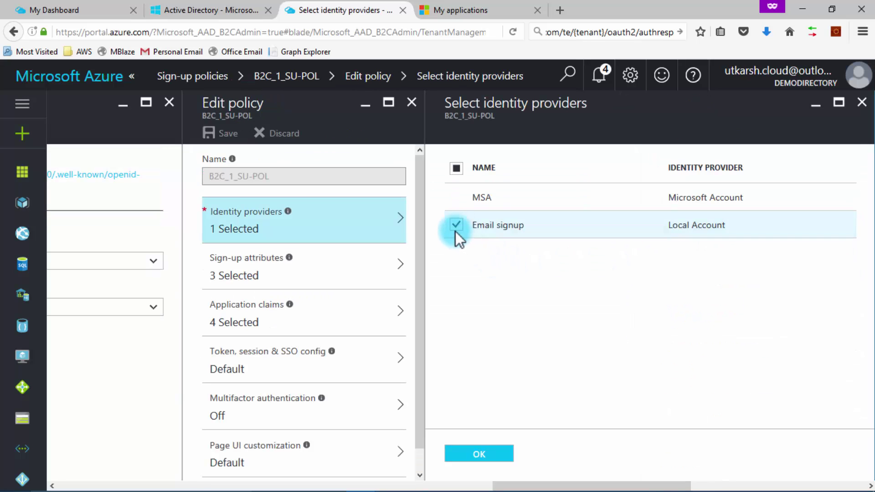
{"action": "left_click", "coordinate": [455, 225]}
{"action": "left_click", "coordinate": [456, 199]}
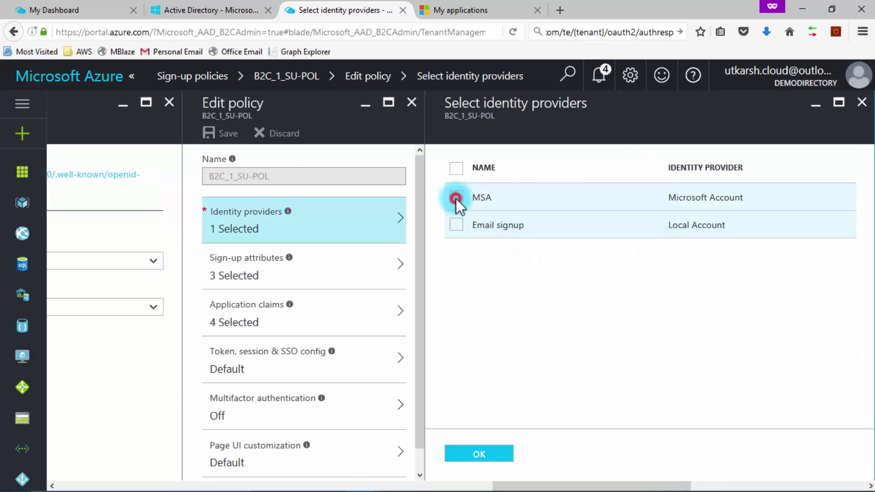
{"action": "left_click", "coordinate": [478, 455]}
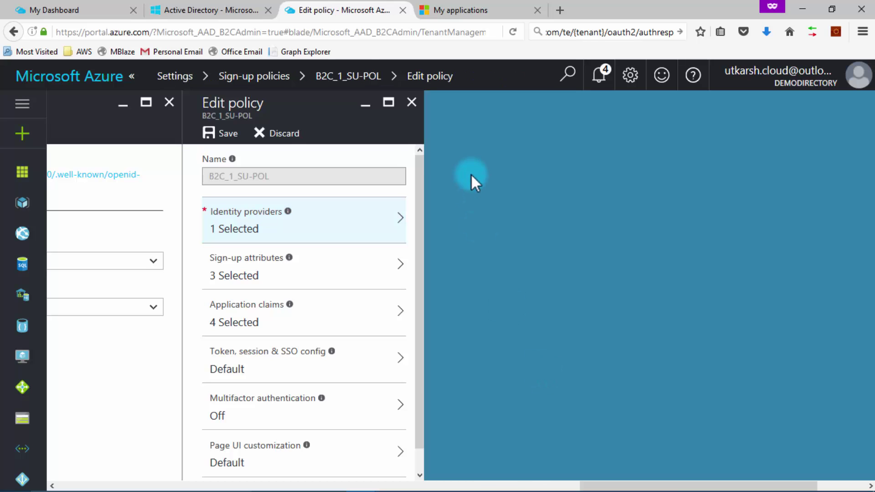
{"action": "left_click", "coordinate": [229, 135]}
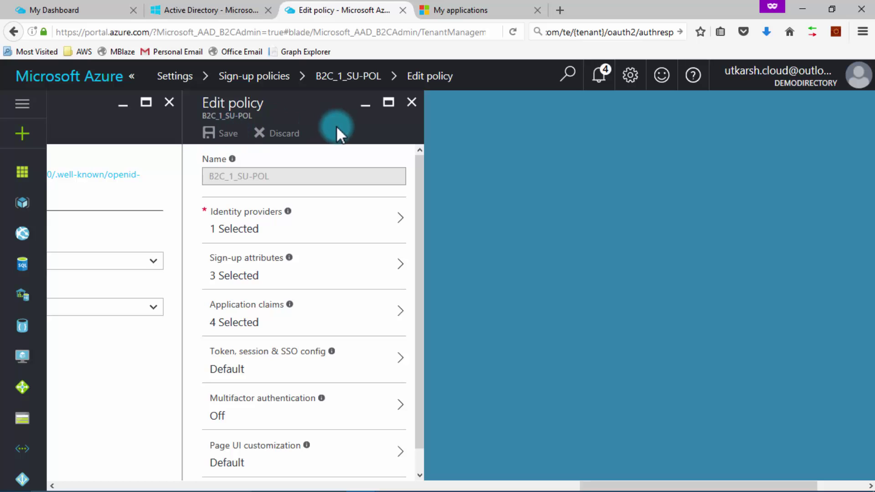
{"action": "left_click", "coordinate": [411, 103]}
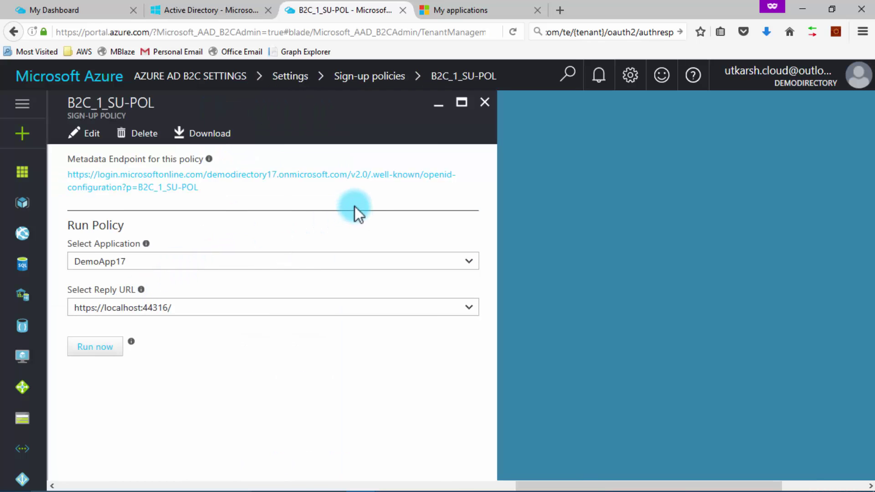
{"action": "left_click", "coordinate": [485, 103]}
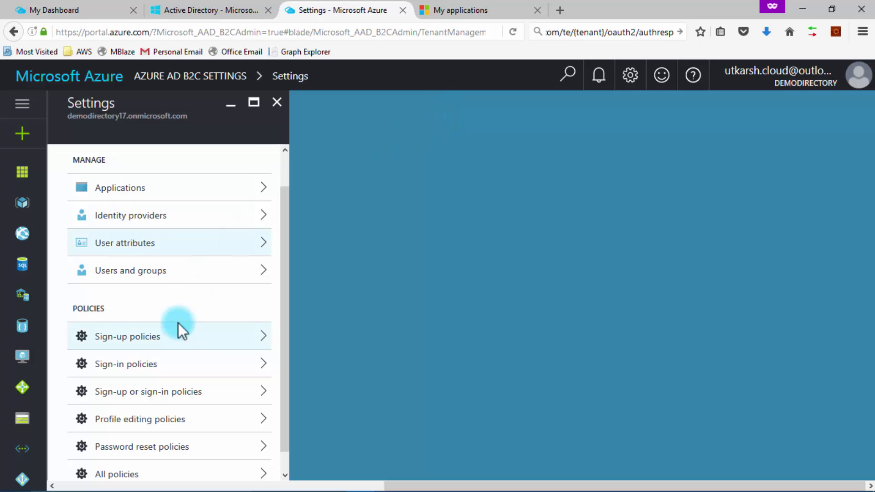
Edit the B2C_1_SI-POL sign-in policy to use MSA instead of Local Account SignIn as identity provider, save it, and return to the settings.
{"action": "left_click", "coordinate": [159, 364]}
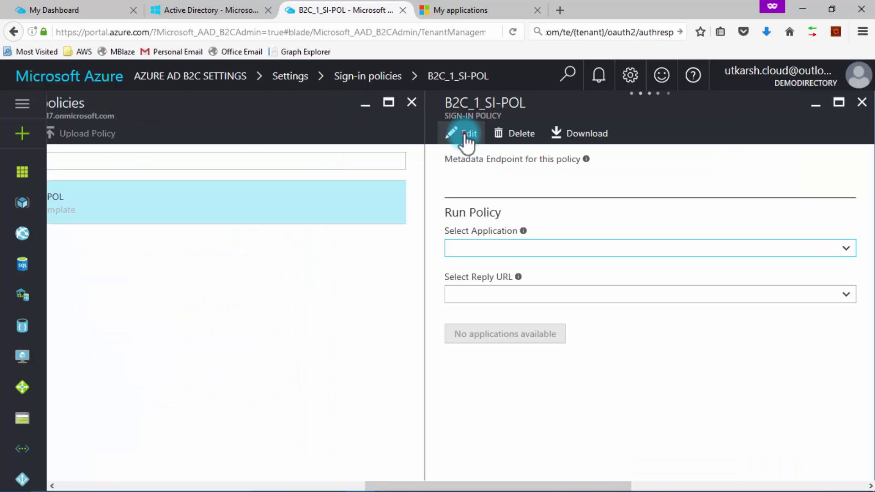
{"action": "left_click", "coordinate": [462, 133]}
{"action": "left_click", "coordinate": [702, 226]}
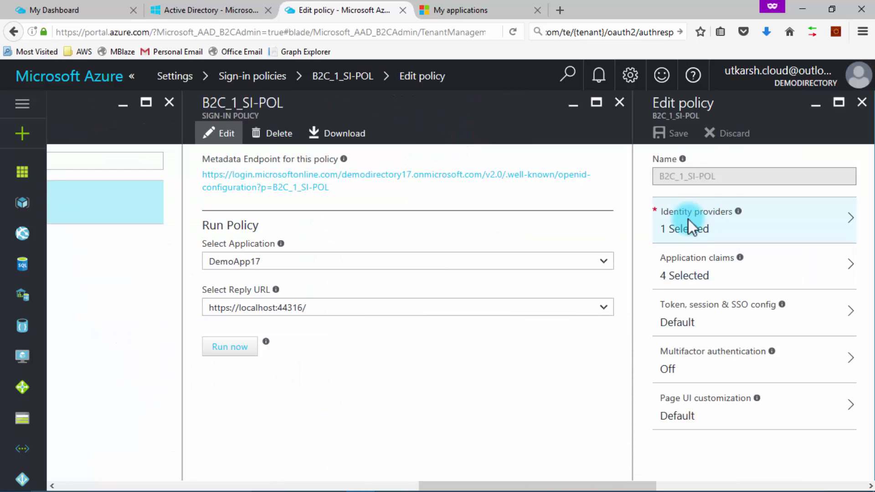
{"action": "left_click", "coordinate": [456, 197]}
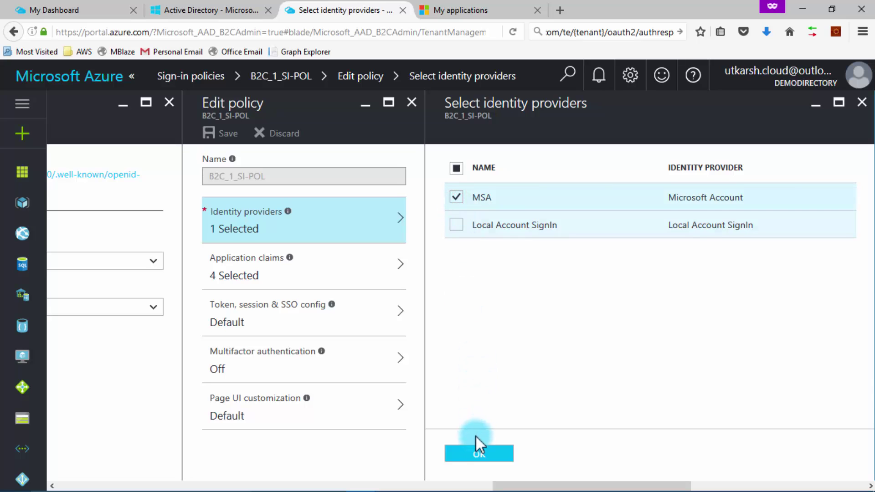
{"action": "left_click", "coordinate": [477, 452]}
{"action": "left_click", "coordinate": [223, 133]}
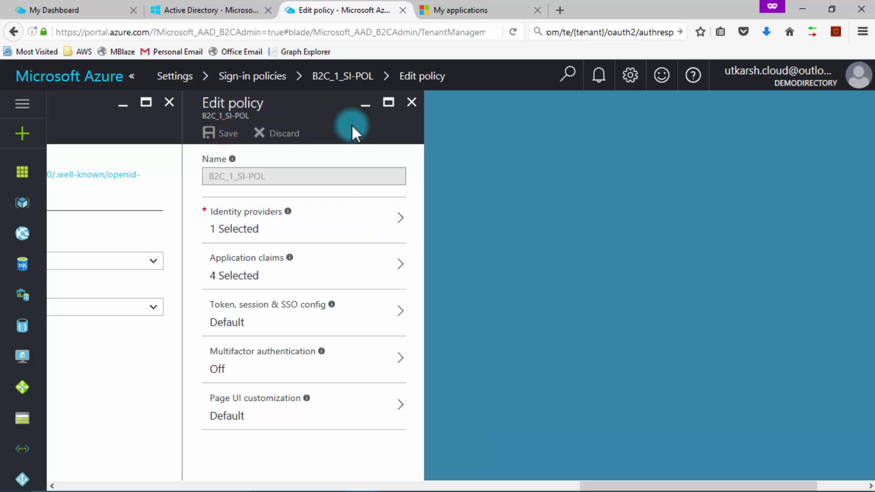
{"action": "left_click", "coordinate": [411, 103]}
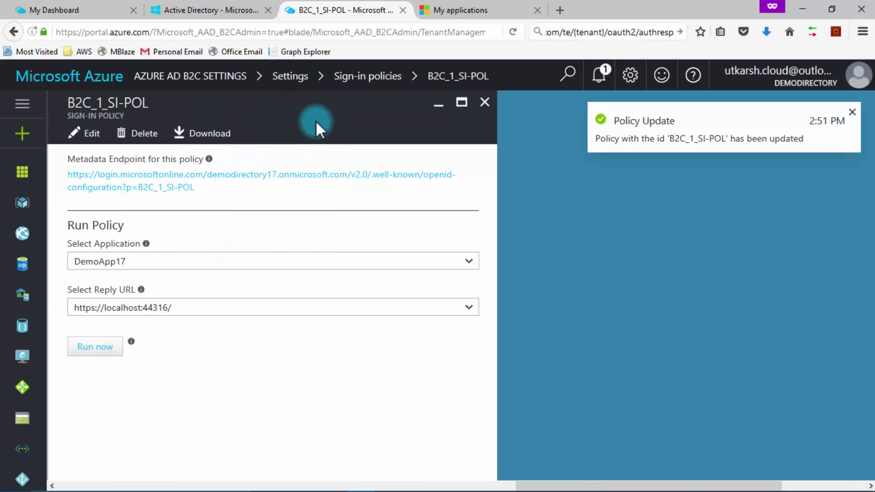
{"action": "left_click", "coordinate": [484, 103]}
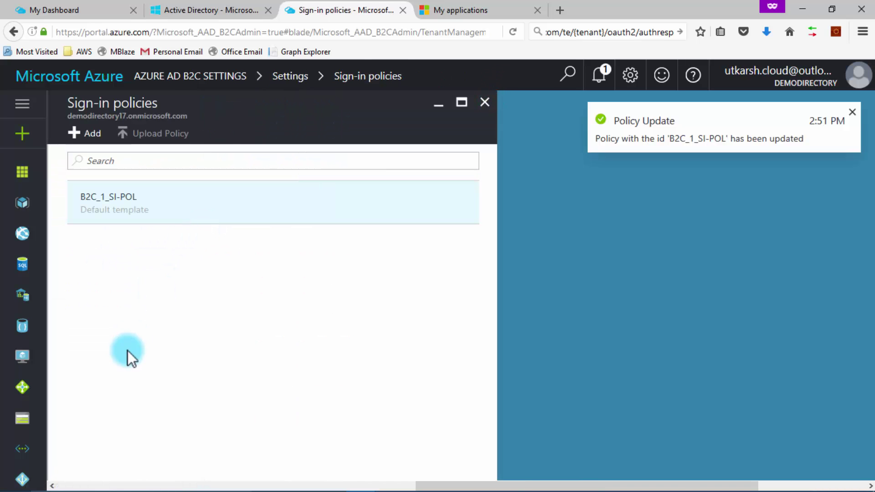
{"action": "left_click", "coordinate": [484, 103]}
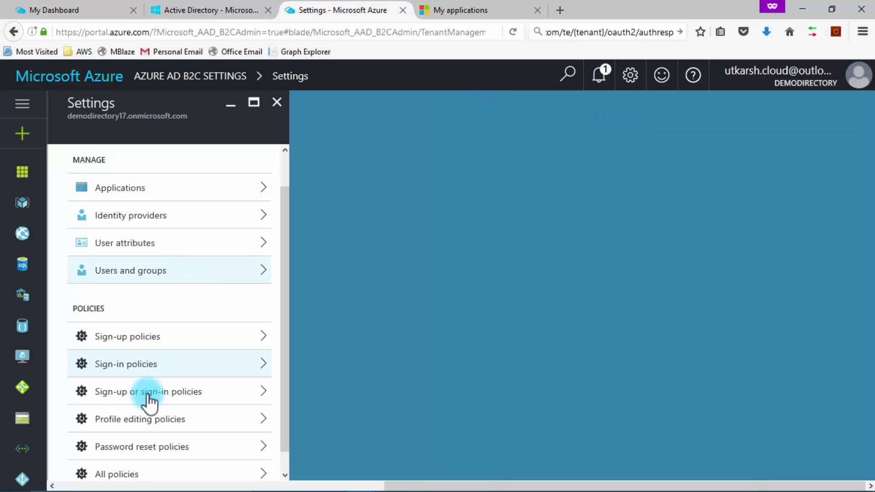
Edit the B2C_1_PROEDIT-POL profile editing policy to use MSA instead of Local Account SignIn as identity provider, save it, and return to the settings.
{"action": "left_click", "coordinate": [148, 420]}
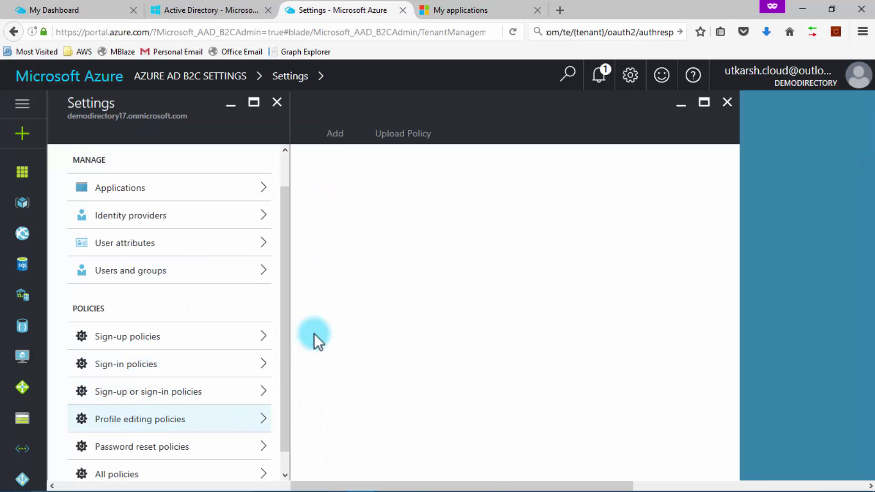
{"action": "left_click", "coordinate": [372, 210]}
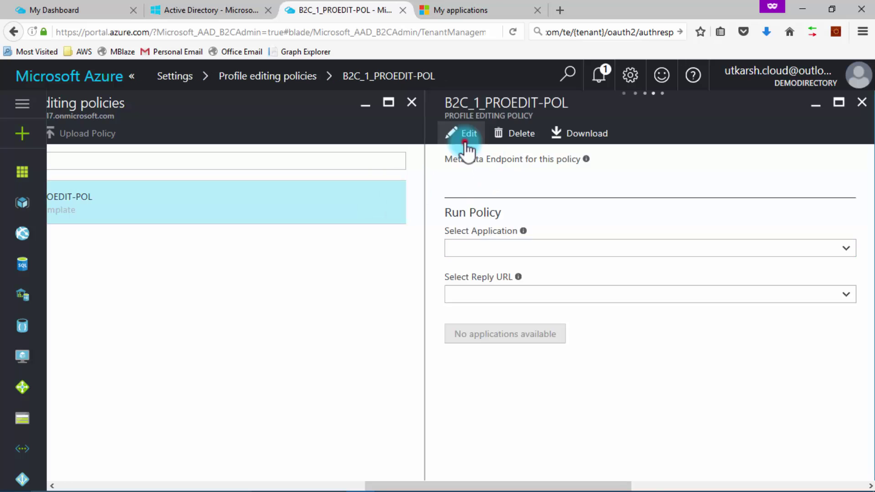
{"action": "left_click", "coordinate": [464, 146]}
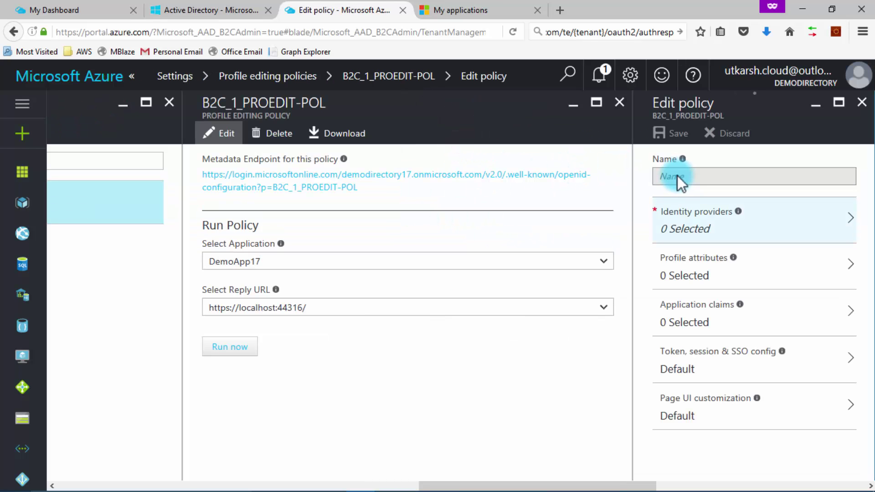
{"action": "left_click", "coordinate": [685, 219]}
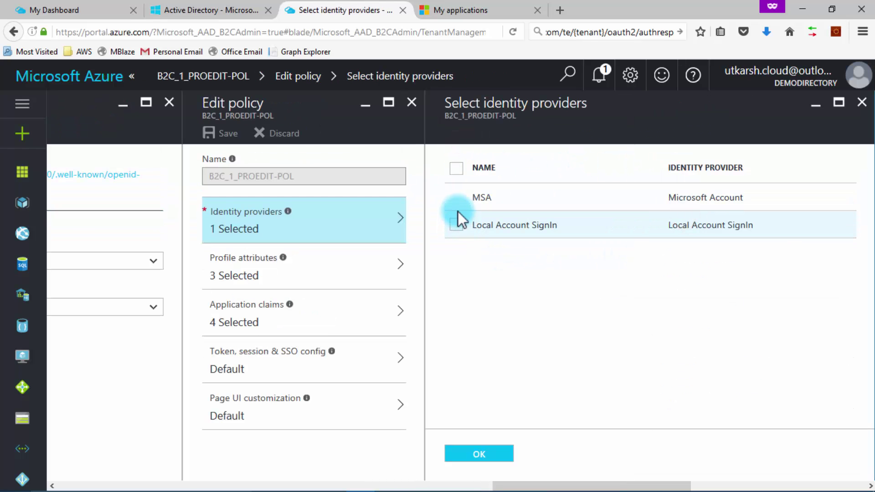
{"action": "left_click", "coordinate": [456, 199]}
{"action": "left_click", "coordinate": [491, 454]}
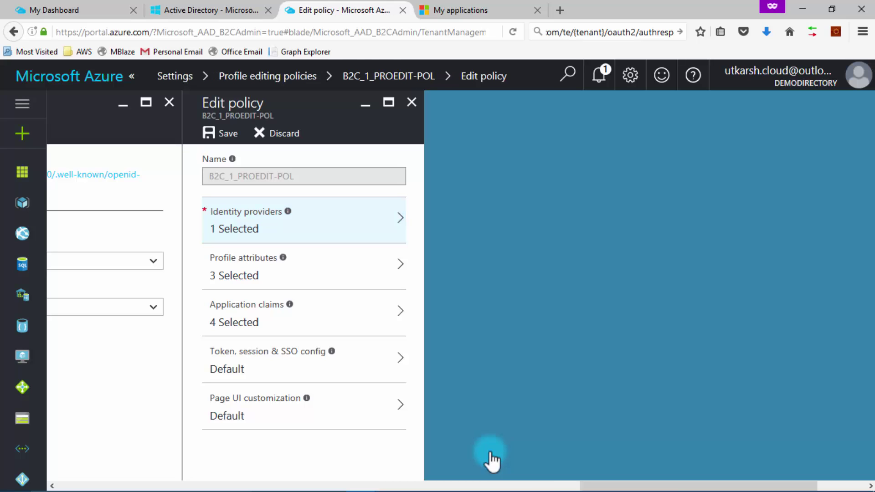
{"action": "left_click", "coordinate": [439, 250]}
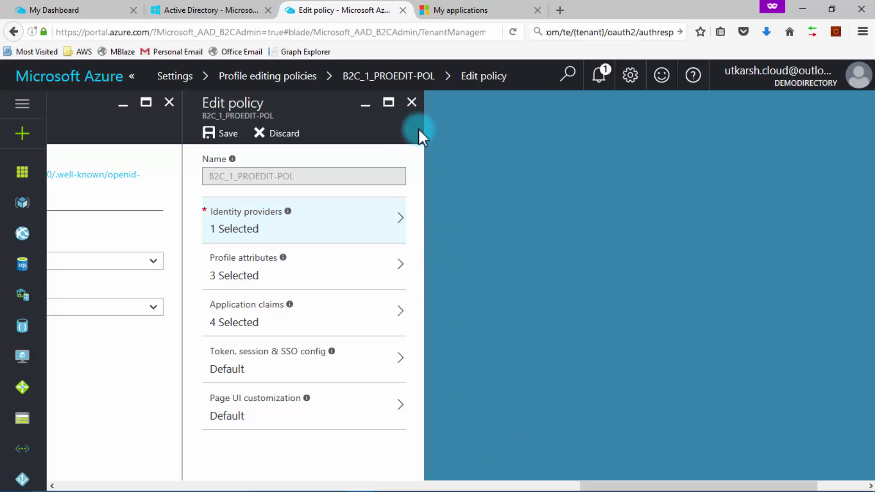
{"action": "left_click", "coordinate": [219, 136]}
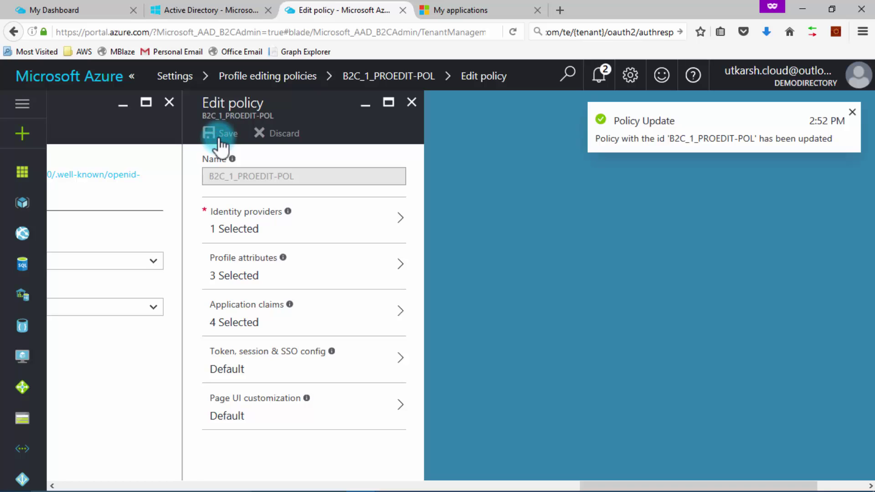
{"action": "left_click", "coordinate": [413, 105]}
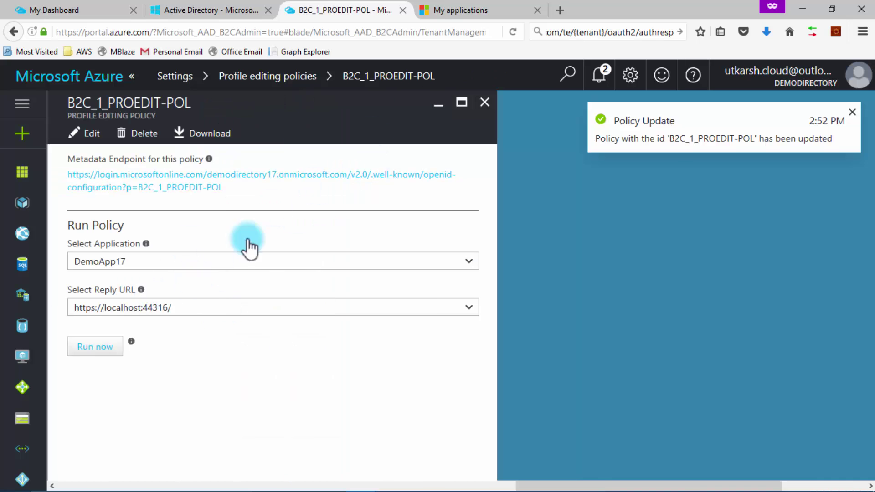
{"action": "left_click", "coordinate": [484, 102]}
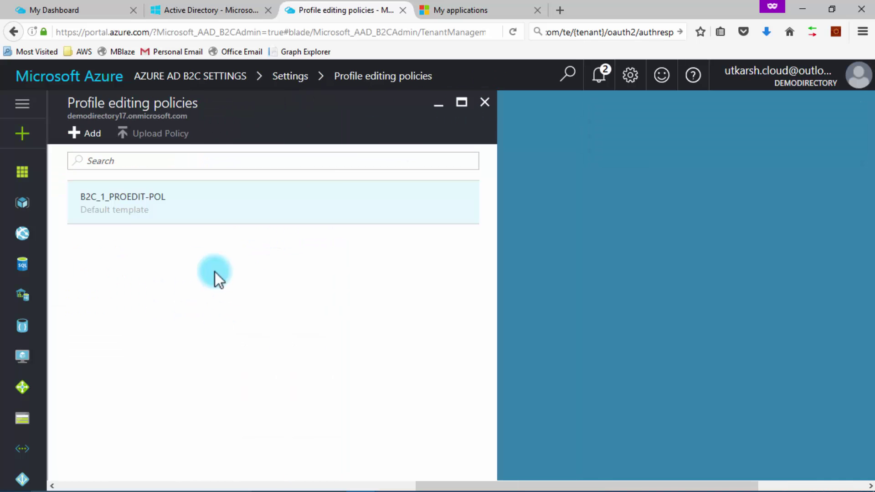
{"action": "left_click", "coordinate": [485, 103]}
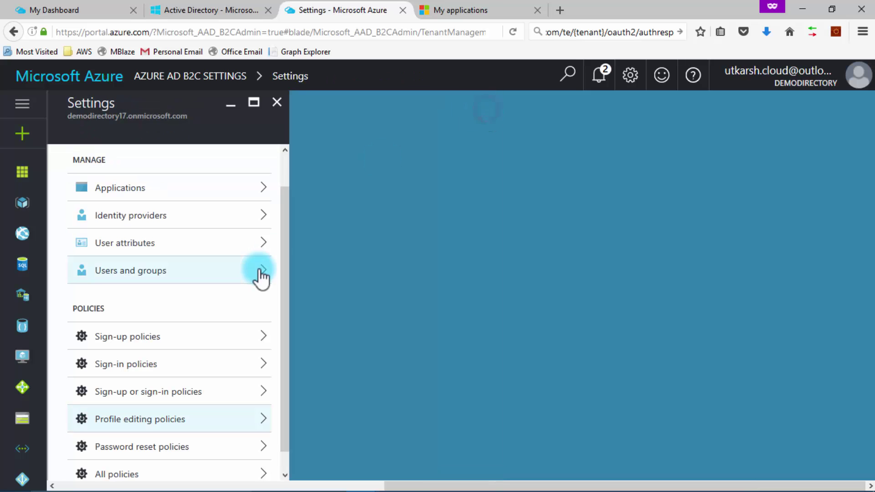
Run the B2C_1_SU-POL sign-up policy for DemoApp17 to check its Microsoft account page, close that page and return to the settings.
{"action": "left_click", "coordinate": [187, 336]}
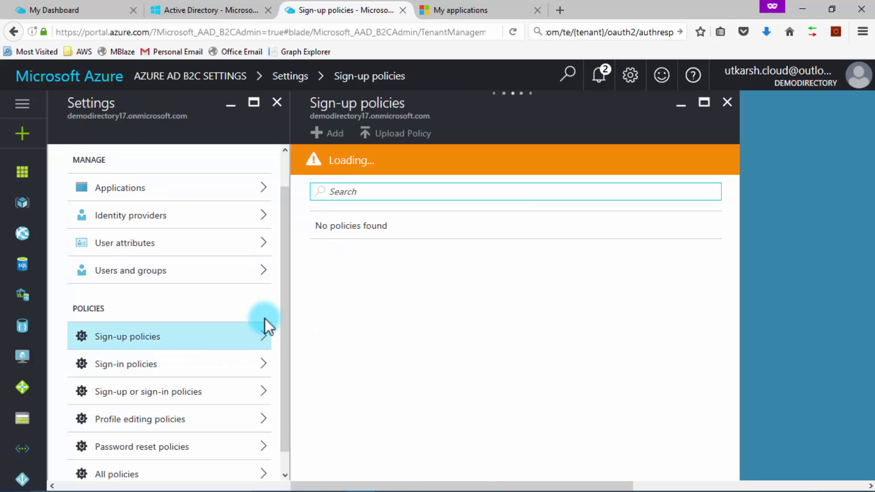
{"action": "left_click", "coordinate": [364, 214]}
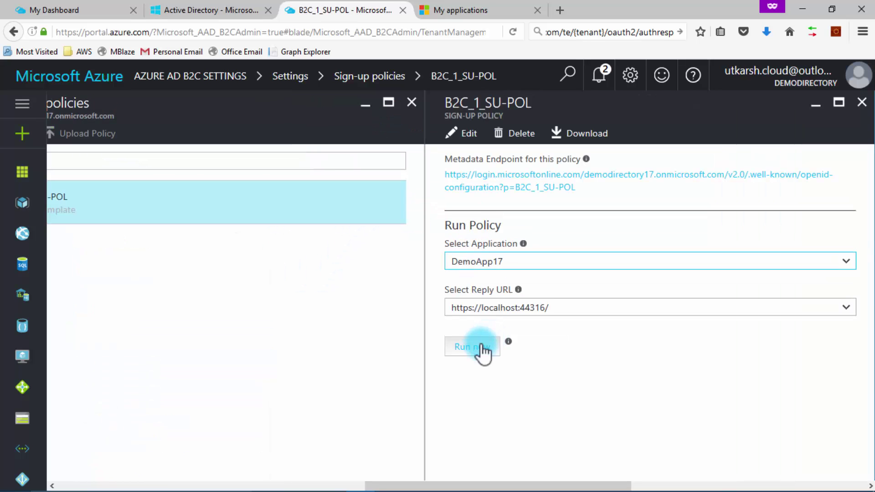
{"action": "left_click", "coordinate": [470, 355]}
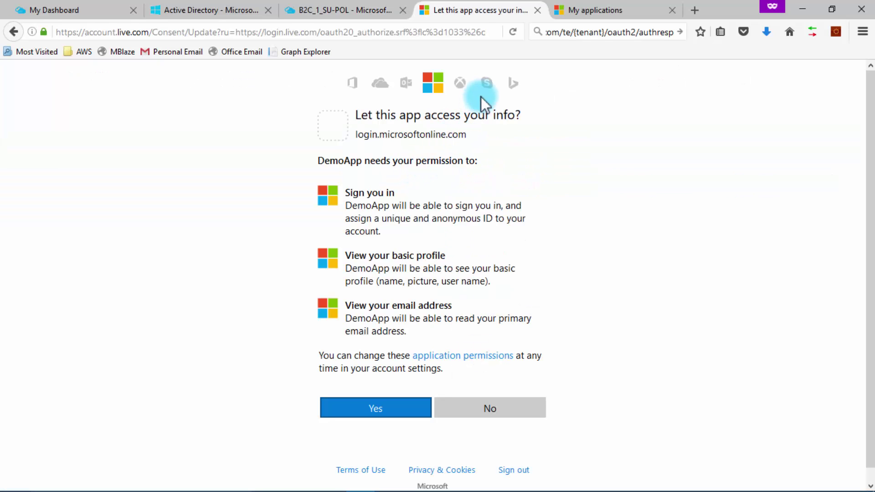
{"action": "left_click", "coordinate": [537, 10]}
{"action": "left_click", "coordinate": [861, 103]}
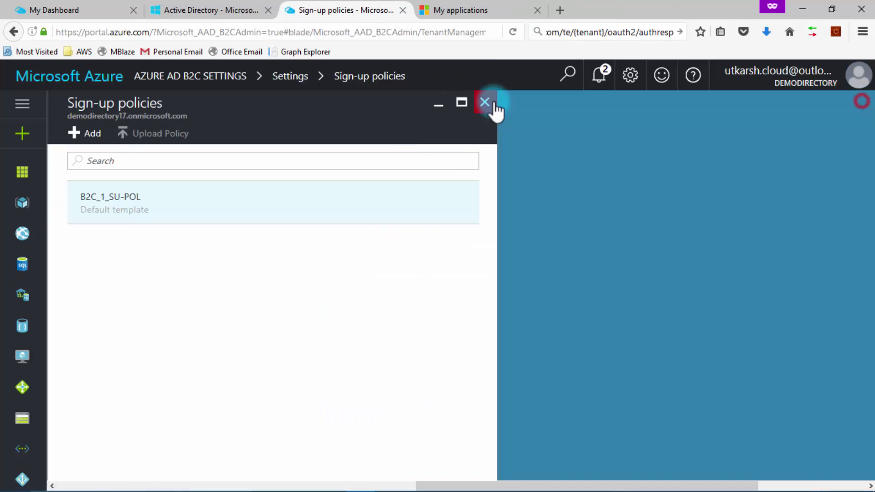
{"action": "left_click", "coordinate": [488, 101]}
Run the B2C_1_SI-POL sign-in policy for DemoApp17 to check its Microsoft account page, and close that page.
{"action": "left_click", "coordinate": [164, 369]}
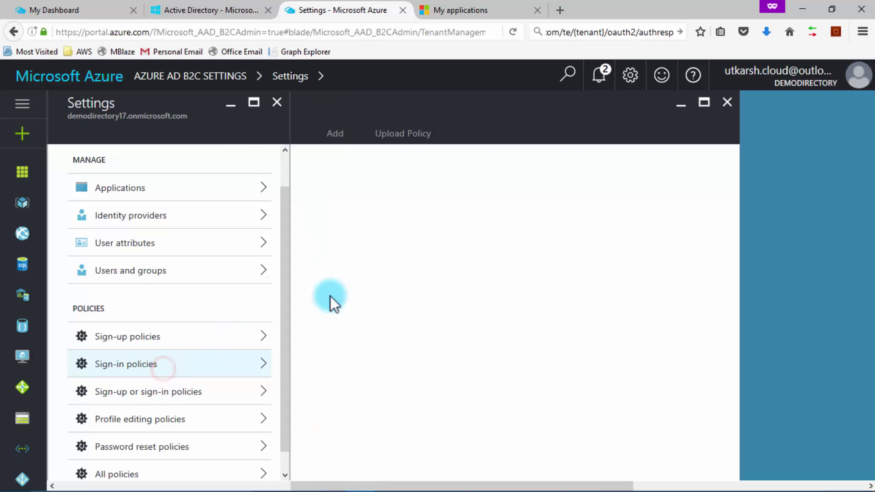
{"action": "left_click", "coordinate": [356, 201]}
{"action": "left_click", "coordinate": [479, 351]}
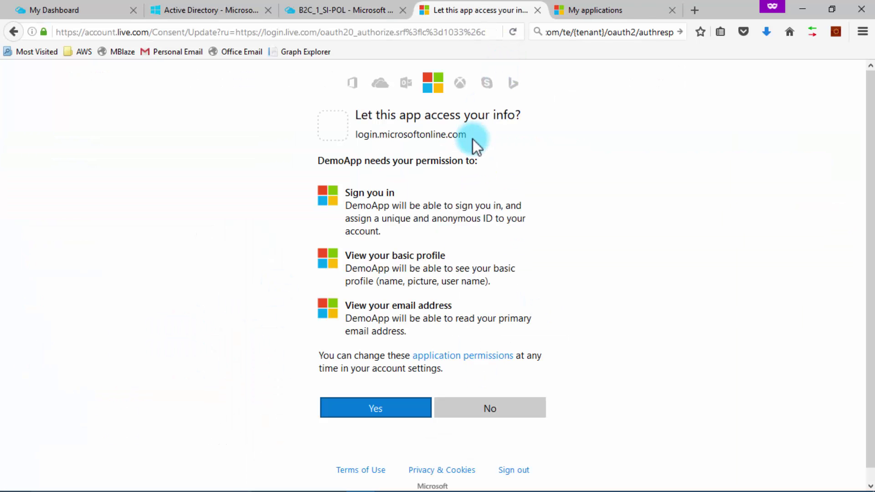
{"action": "left_click", "coordinate": [538, 10]}
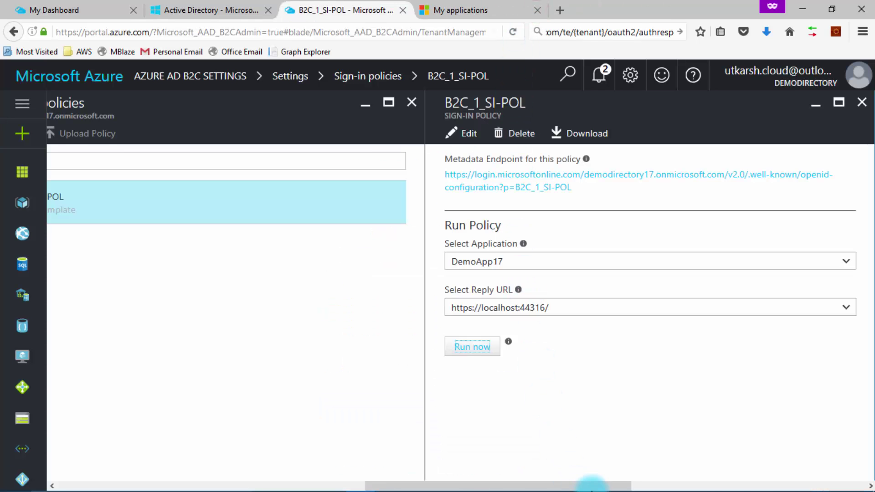
Switch to the local ASP.NET web app in Internet Explorer, start signing in, and choose to use a different Microsoft account.
{"action": "left_click", "coordinate": [613, 478]}
{"action": "left_click", "coordinate": [456, 45]}
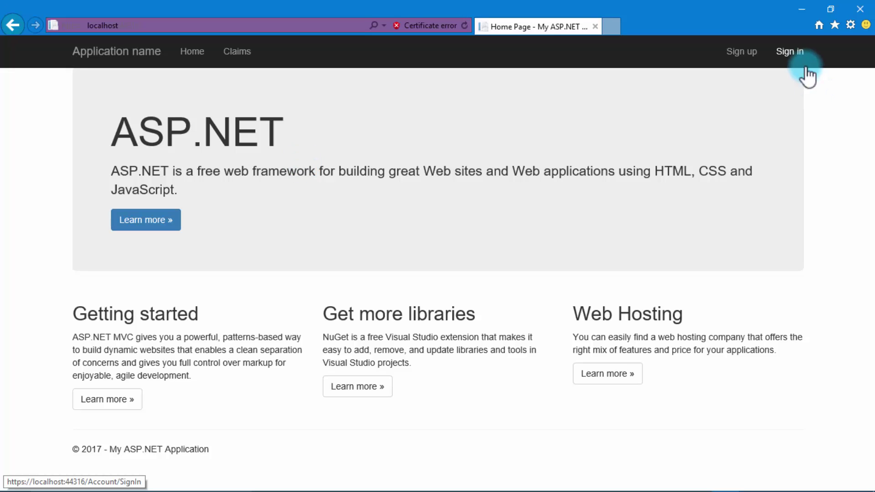
{"action": "left_click", "coordinate": [795, 54]}
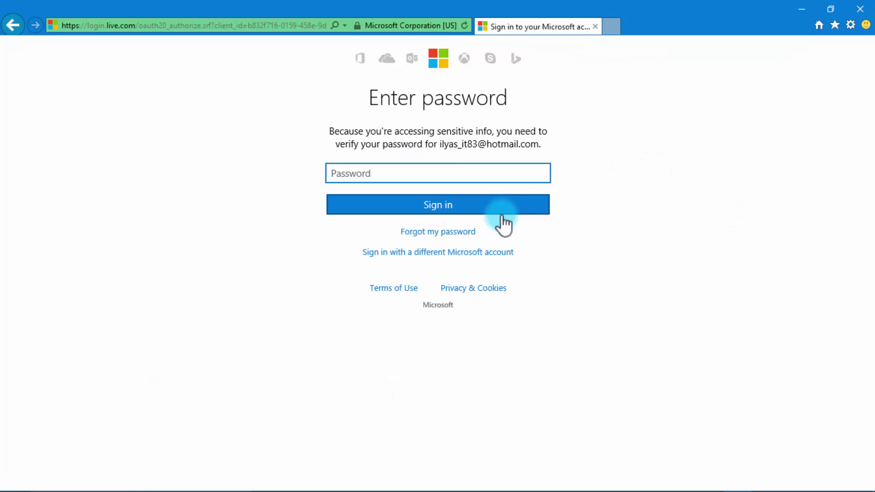
{"action": "left_click", "coordinate": [486, 258]}
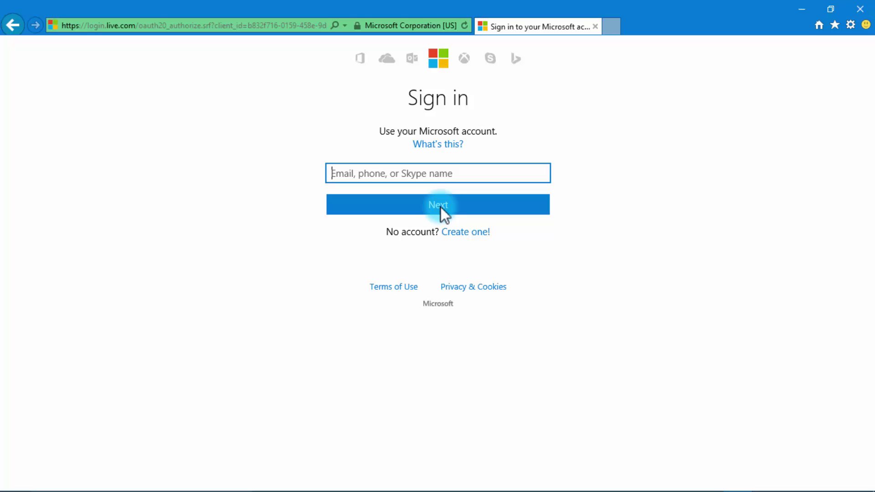
Enter the Microsoft account's e-mail and password, sign in, and decline DemoApp's request to access the account info.
{"action": "type", "text": "ut"}
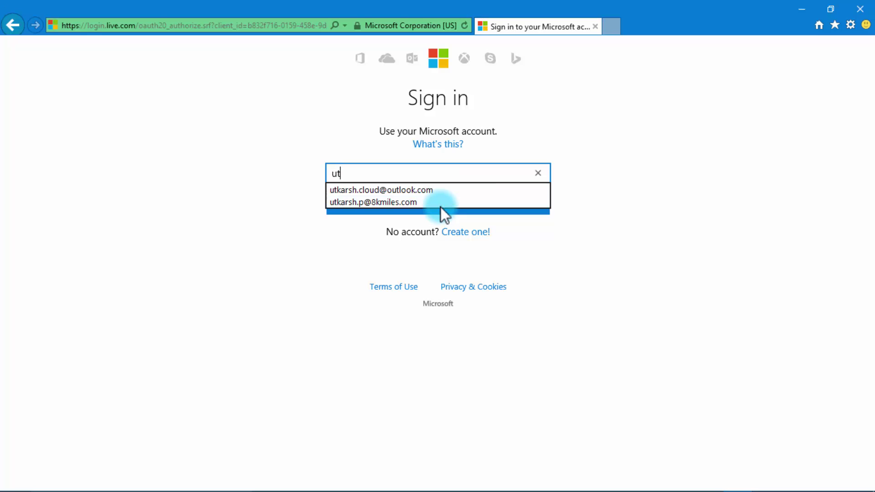
{"action": "left_click", "coordinate": [439, 190]}
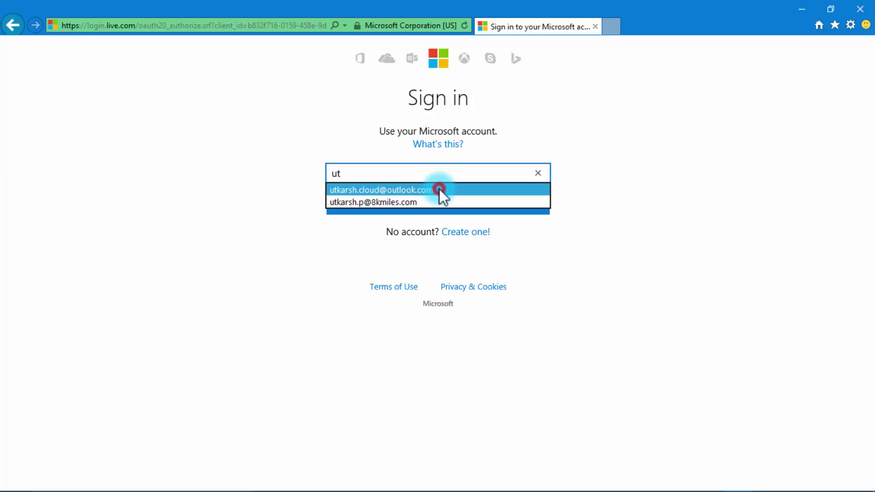
{"action": "left_click", "coordinate": [433, 204]}
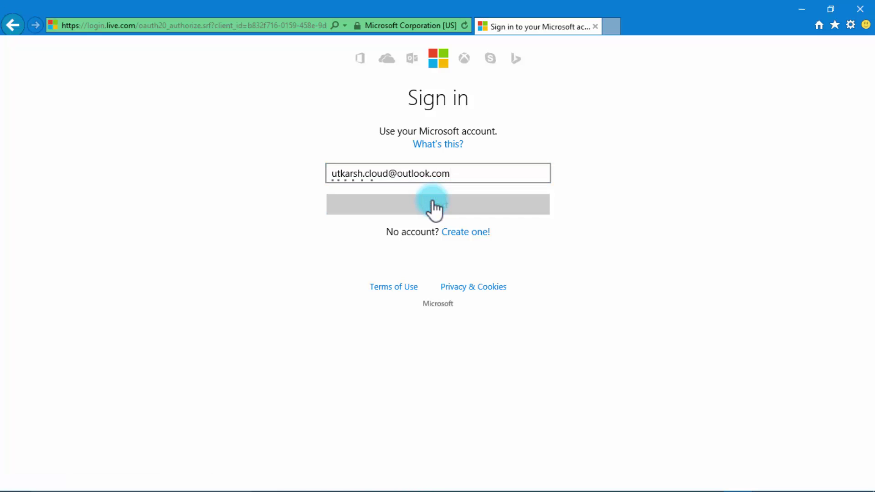
{"action": "left_click", "coordinate": [484, 161]}
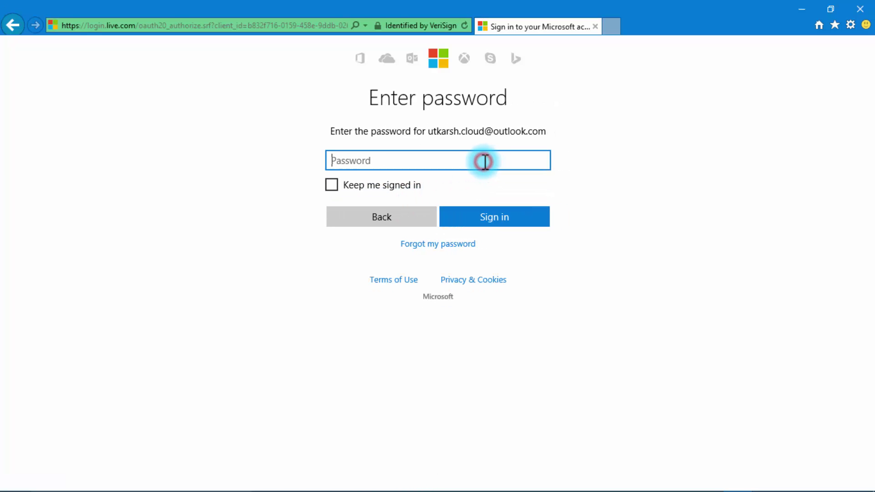
{"action": "type", "text": "••••••••"}
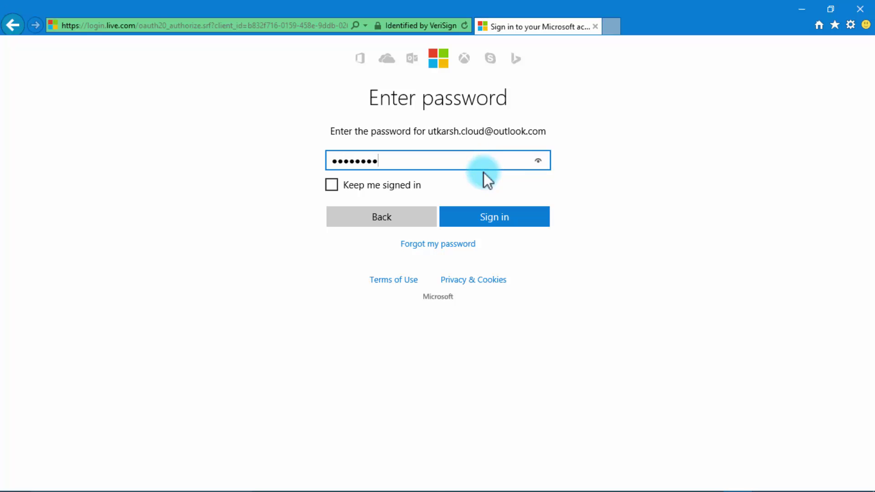
{"action": "left_click", "coordinate": [490, 217]}
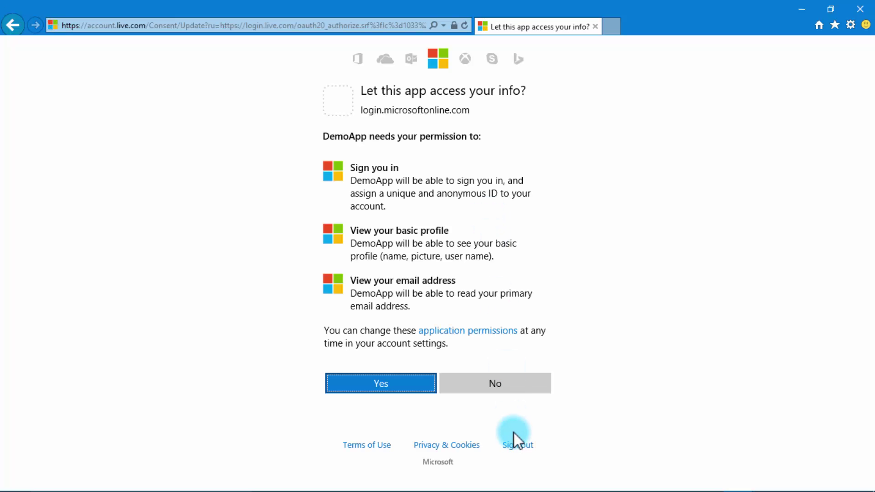
{"action": "left_click", "coordinate": [505, 391]}
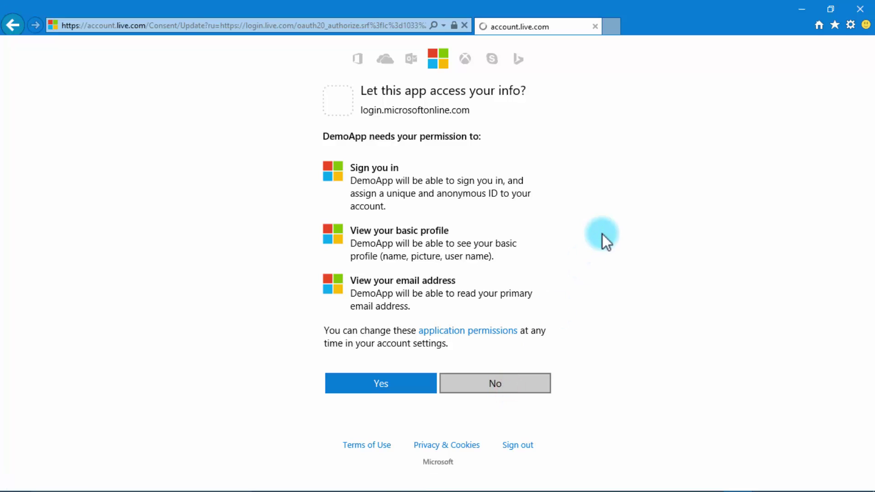